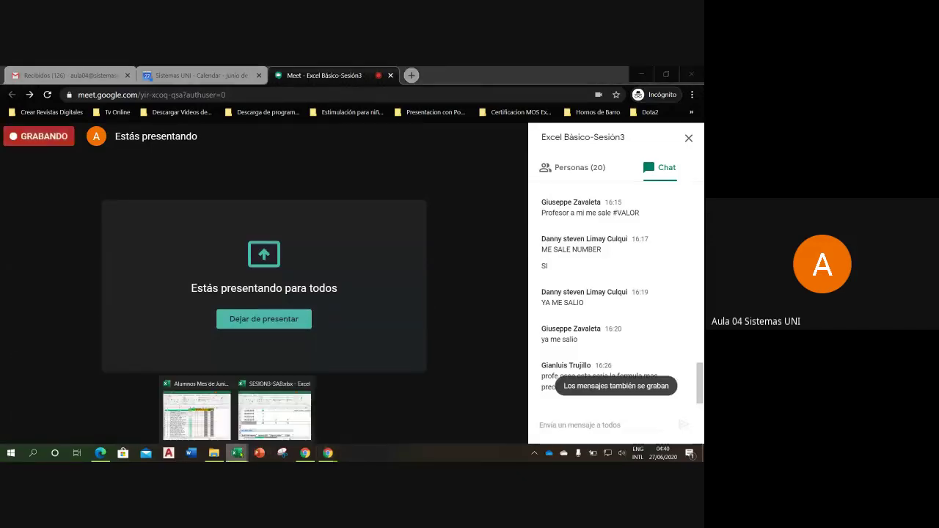
- Bring the SESION3-SAB.xlsx workbook to the front and zoom out to 120% to show the whole date table
click(269, 411)
click(270, 411)
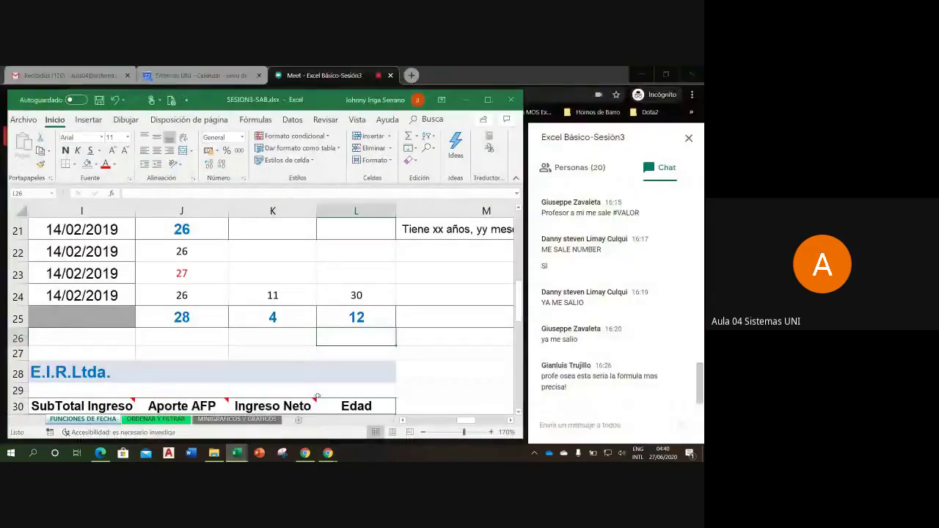
click(423, 433)
click(424, 432)
click(423, 433)
click(423, 433)
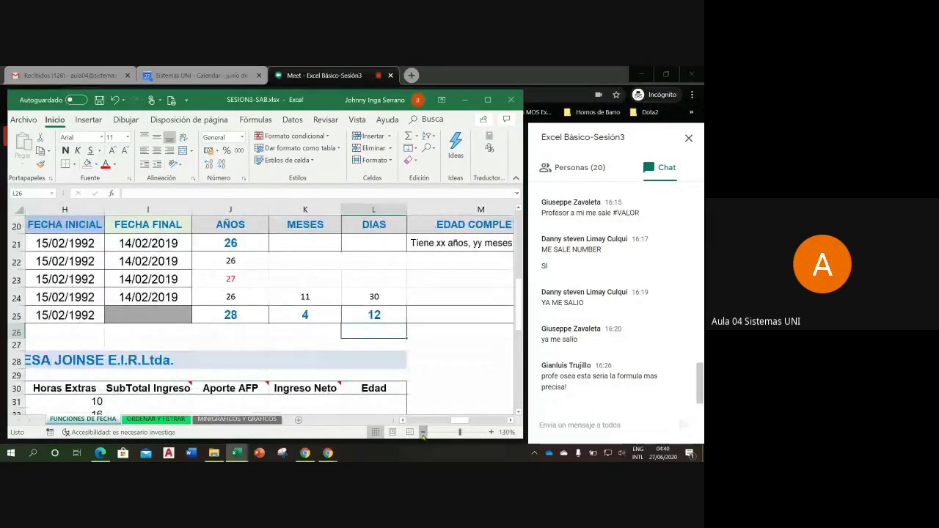
click(423, 433)
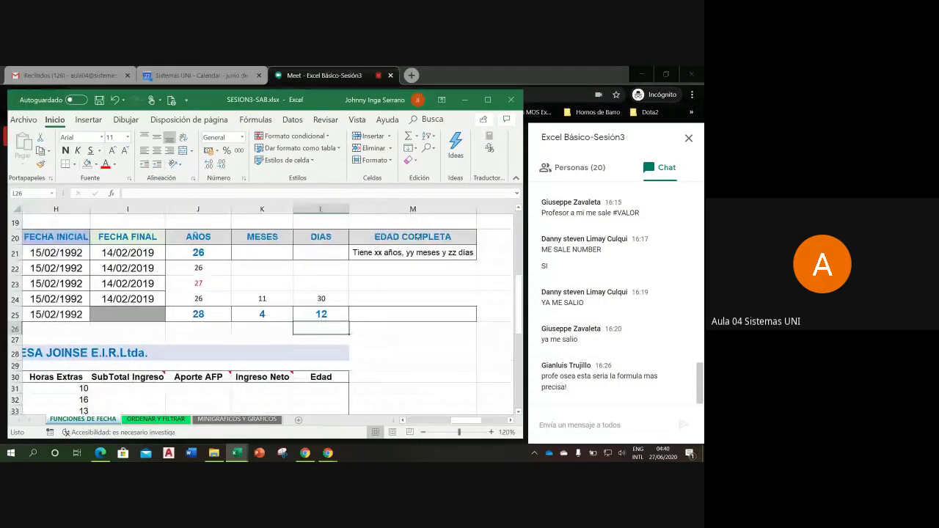
click(437, 248)
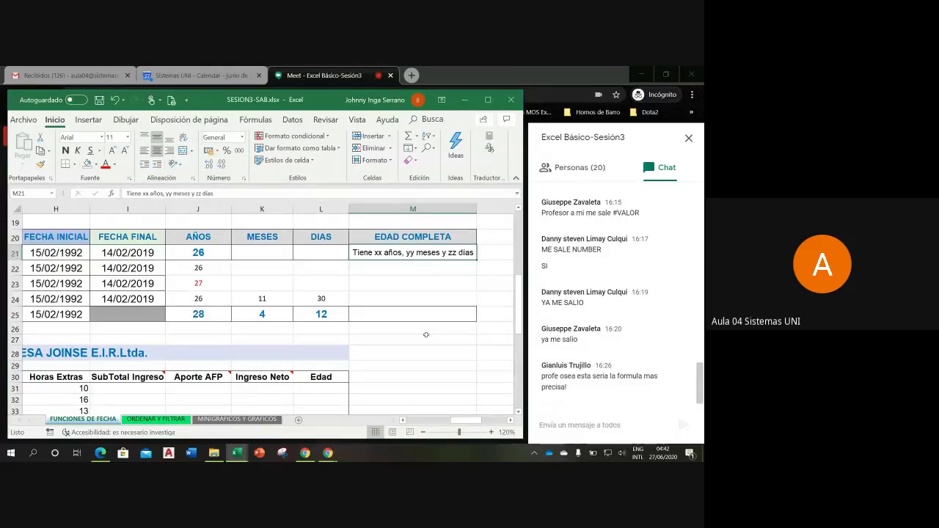
click(660, 453)
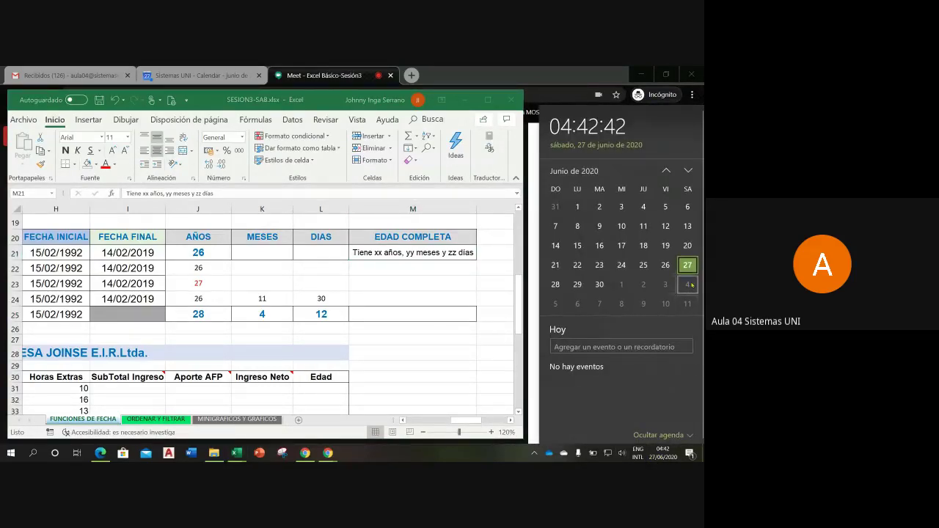
click(491, 382)
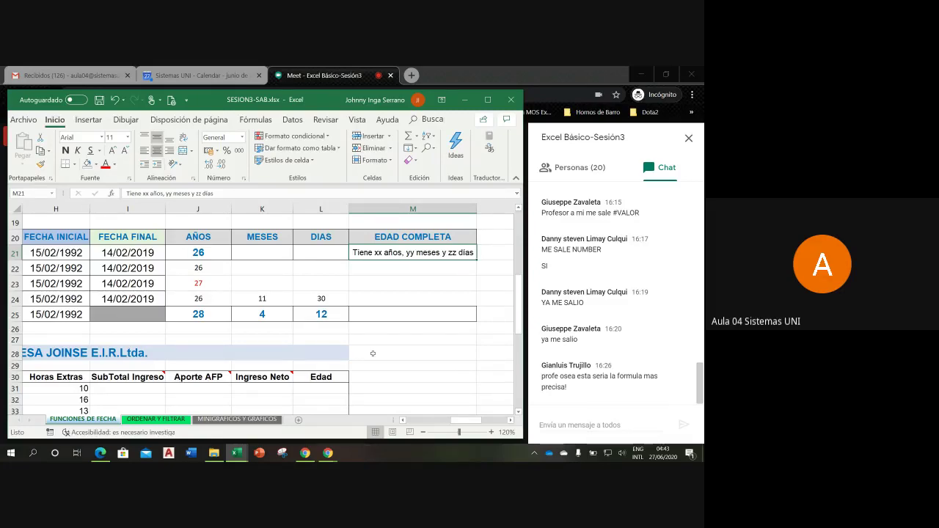
- After checking row 25's SIFECHA formulas, enter 'Tengo 28 años, 4 meses y 12 dias' in M25
click(203, 317)
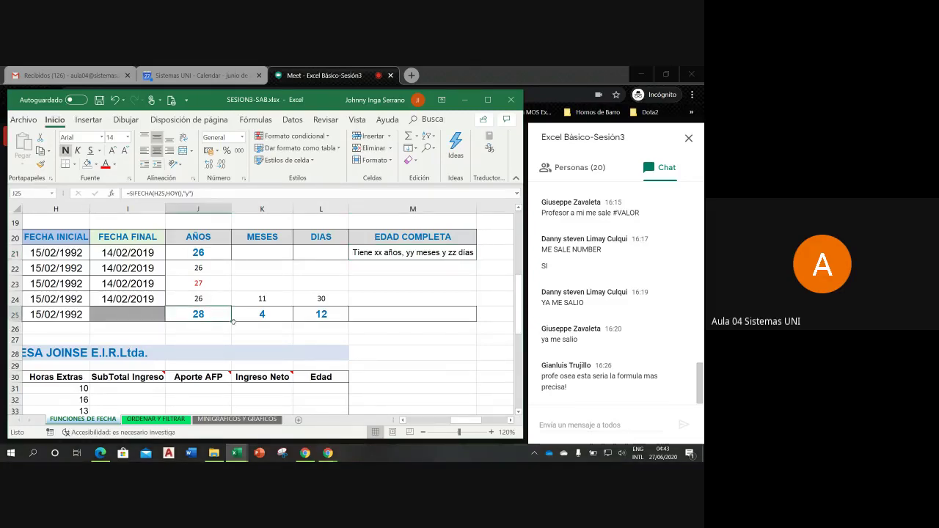
key(Right)
key(Right)
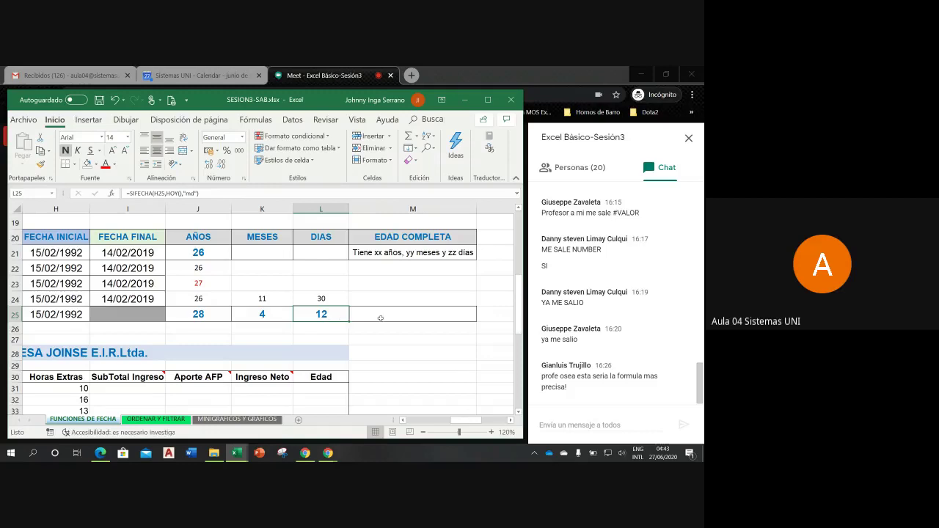
click(381, 317)
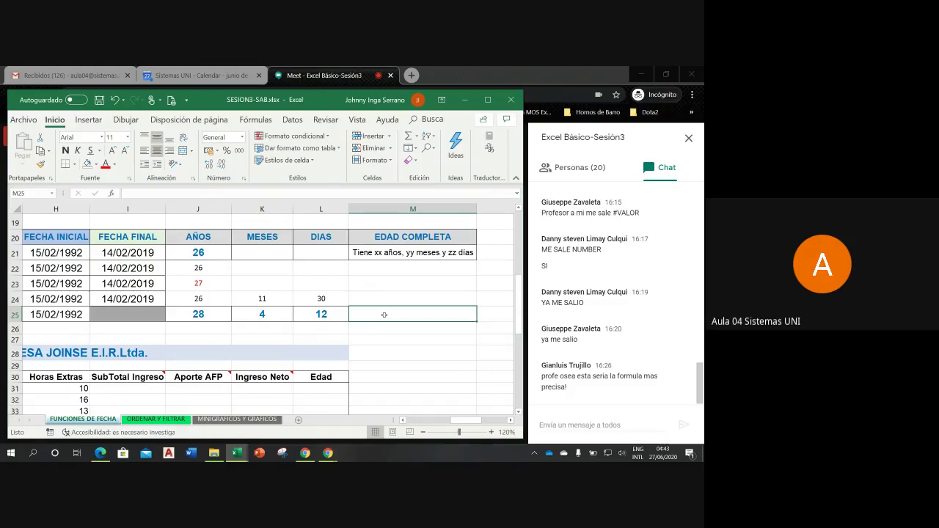
double_click(384, 314)
text(T)
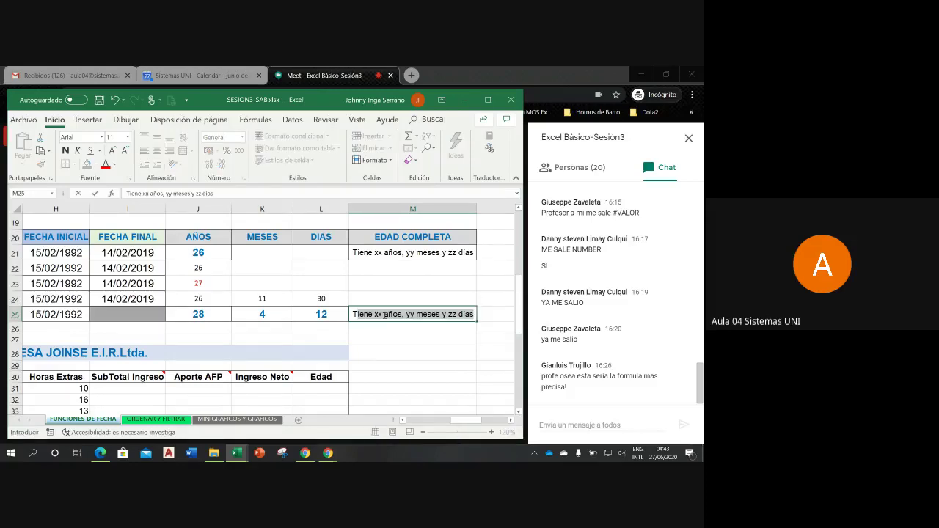
text(engo )
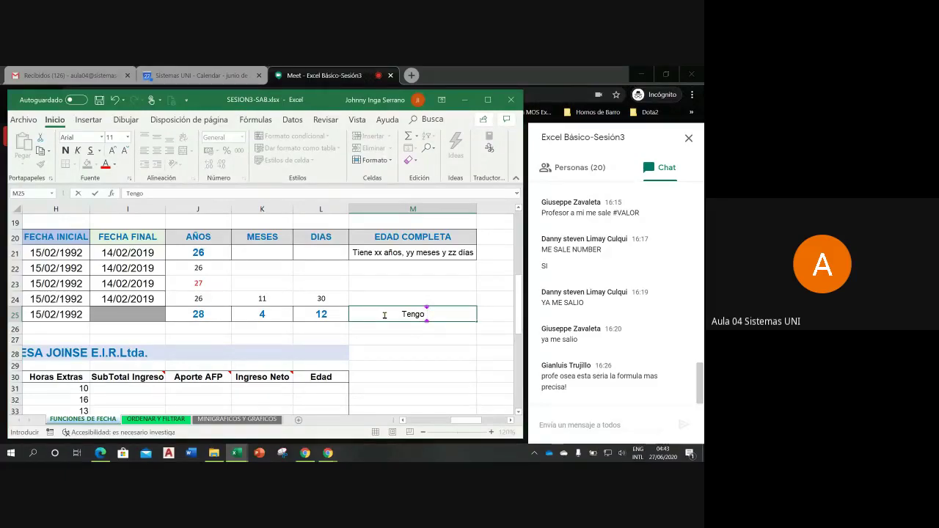
text(28 a)
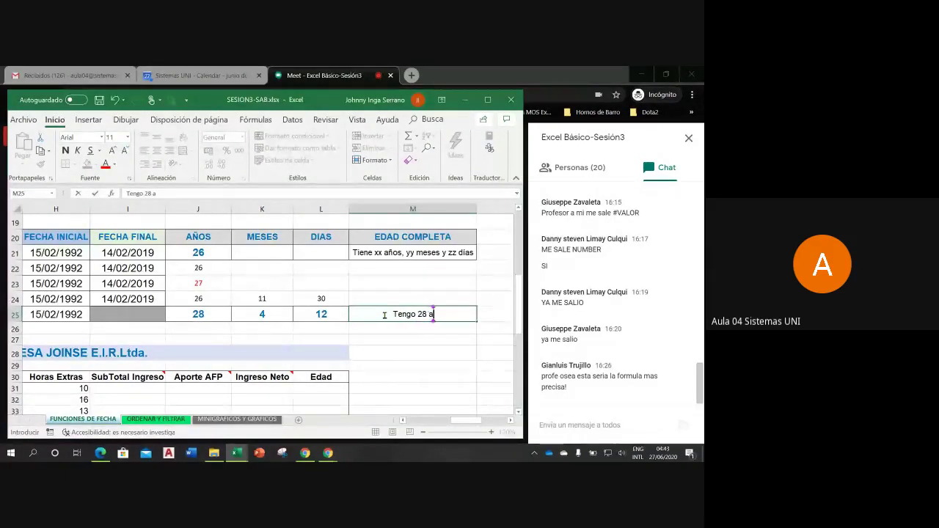
text(ños)
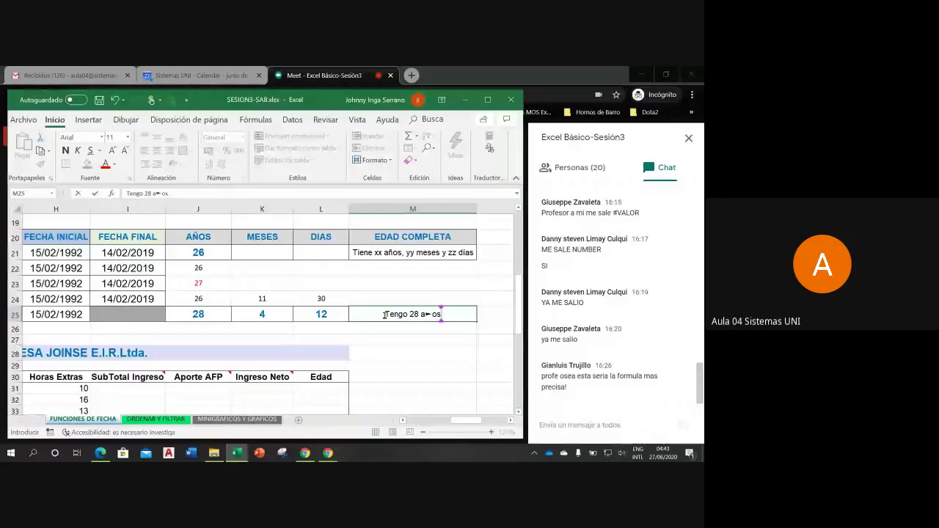
key(BackSpace)
key(BackSpace)
key(BackSpace)
text(ño)
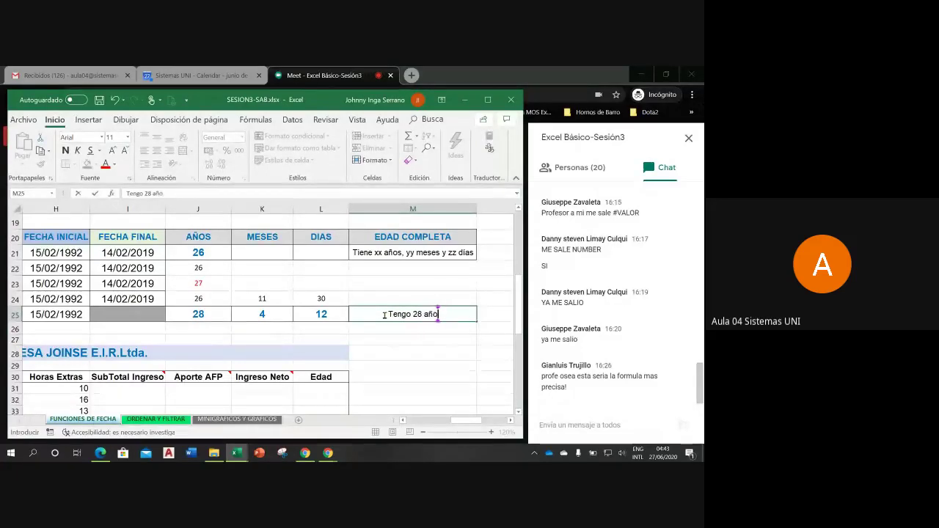
text(s)
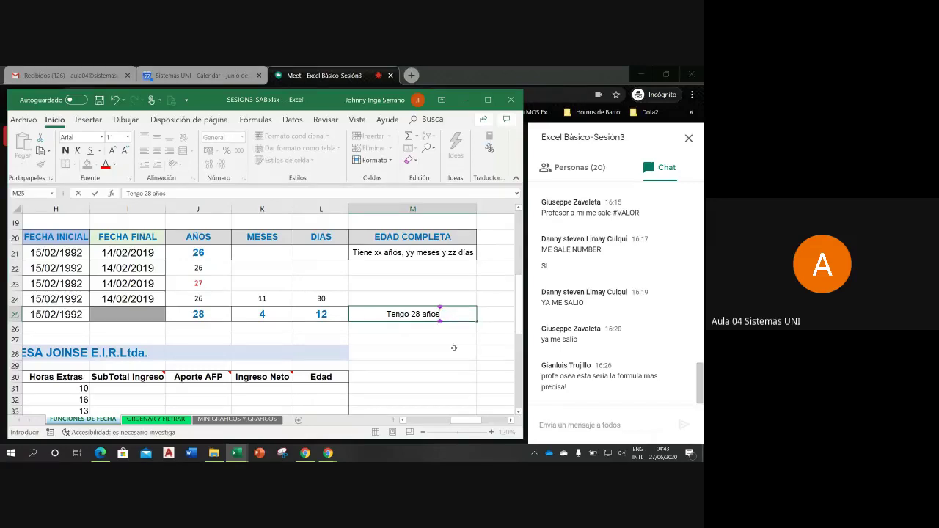
text(,)
text( 5)
text( m)
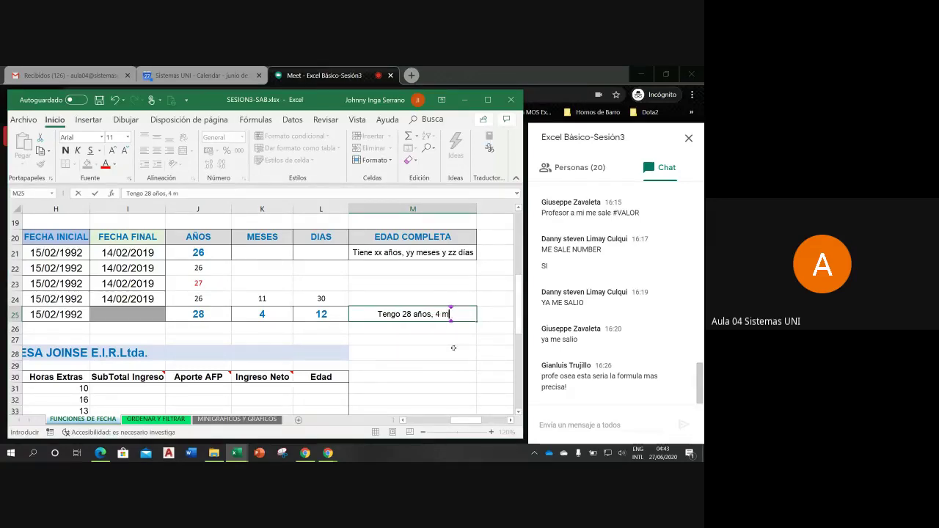
text(eses y )
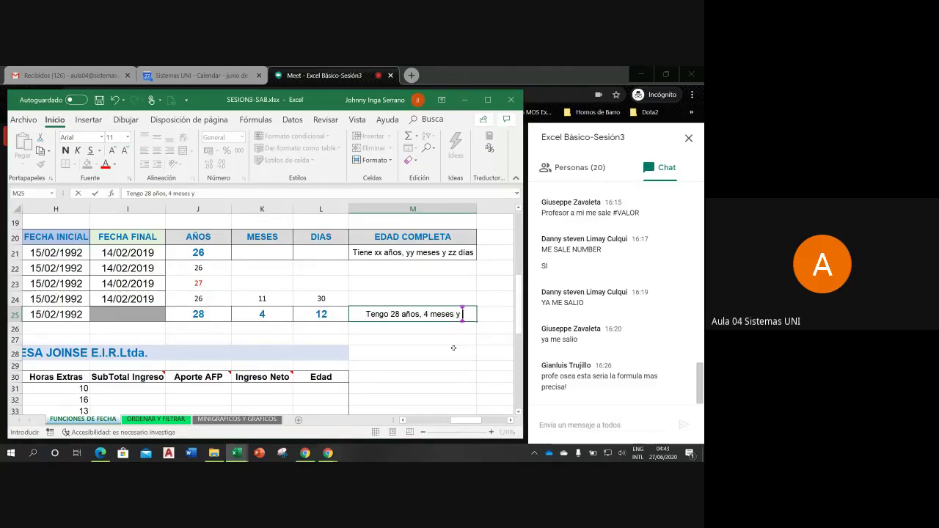
text(12 d)
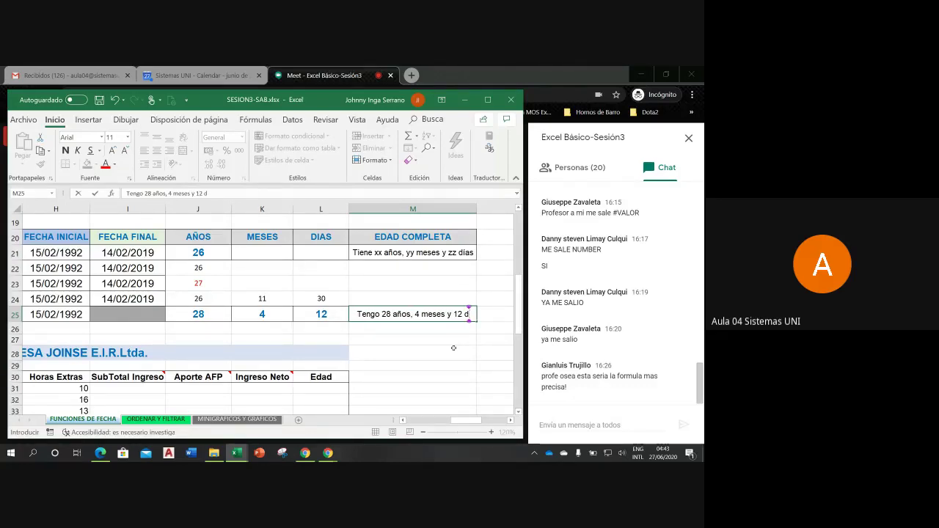
text(ias)
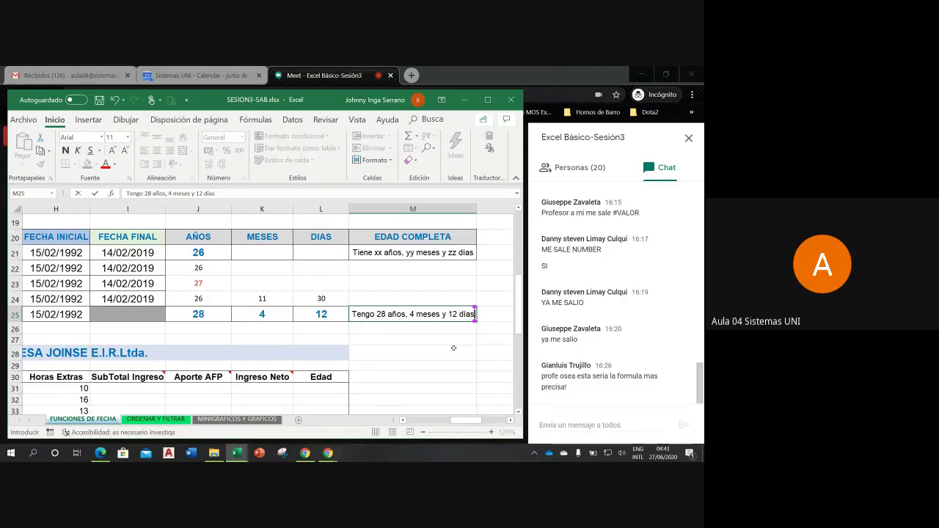
key(Return)
click(370, 309)
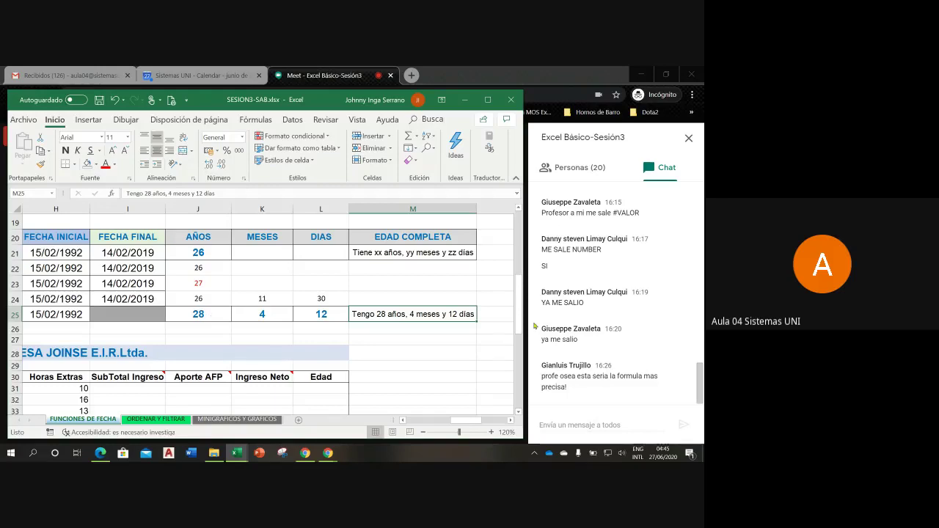
- Append 'Completa' to the Edad header in L30 and drag column L wider to fit it
drag(517, 319, 519, 355)
double_click(338, 245)
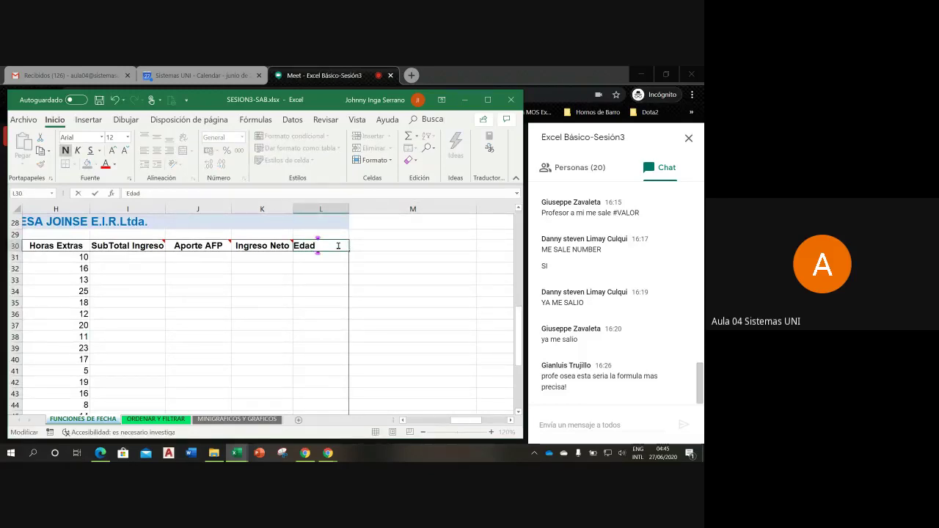
text(C)
text(ompleta)
key(Return)
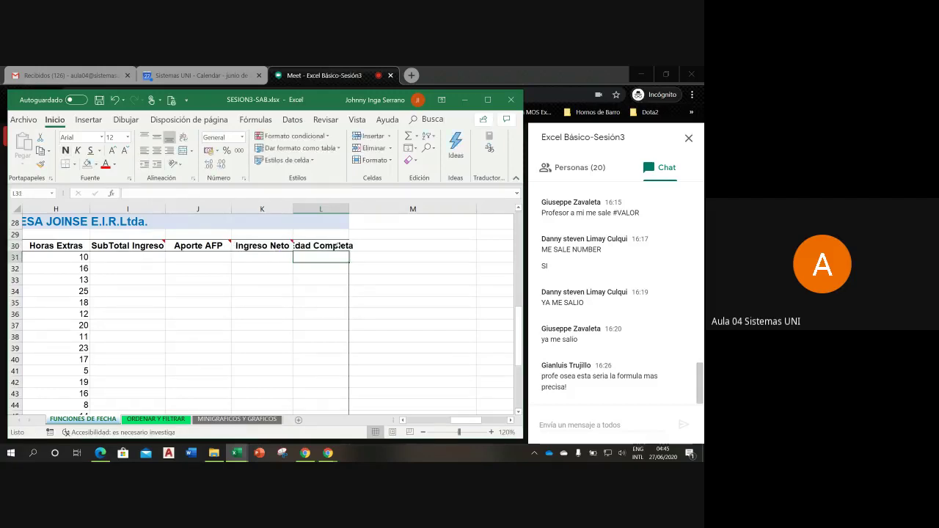
drag(349, 210, 371, 211)
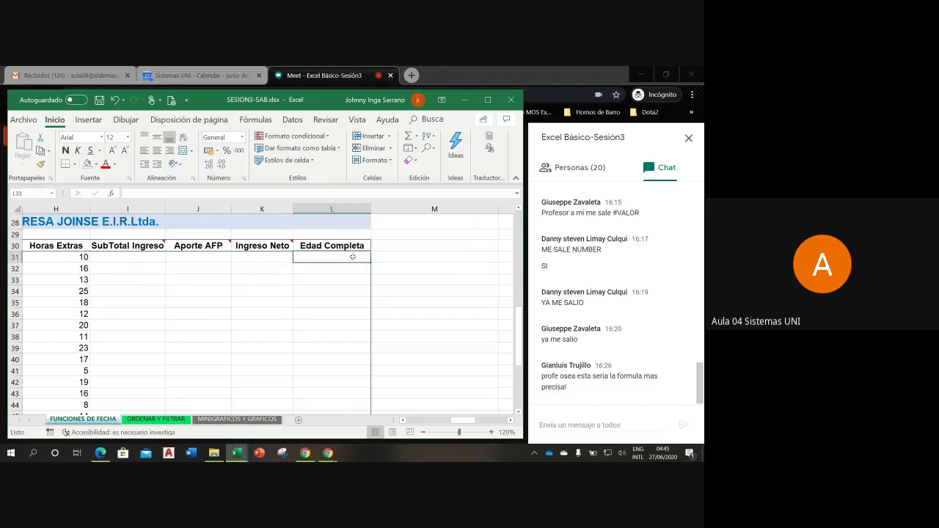
scroll(443, 294, up, 2)
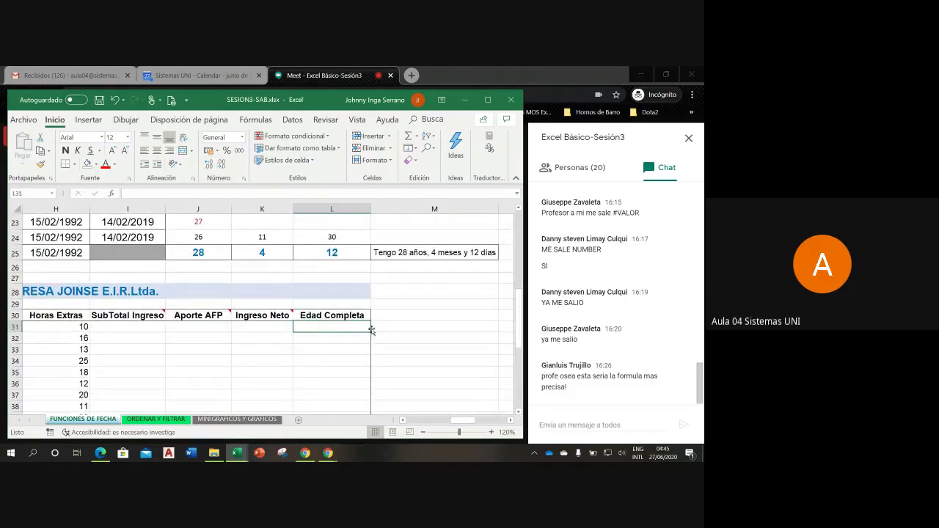
- Try copying the M25 sentence down into M26:M27, then undo the copy
click(470, 254)
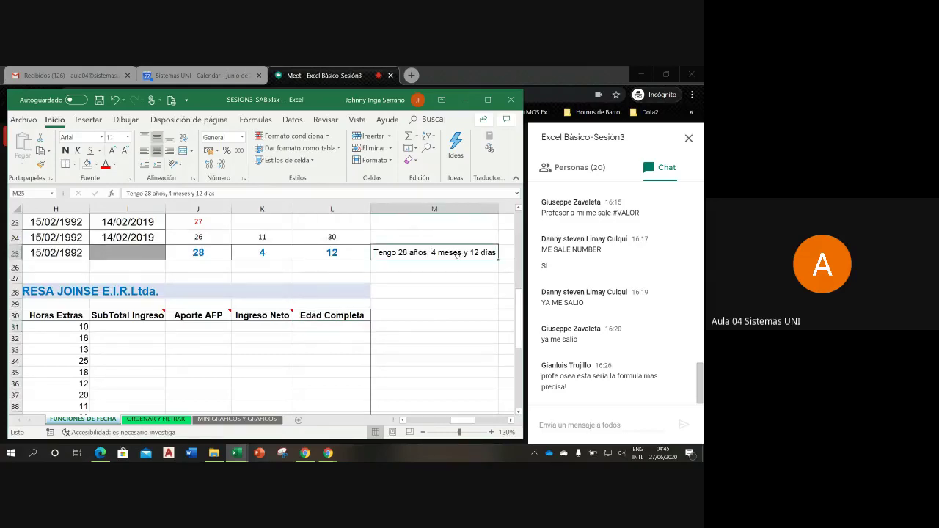
drag(499, 260, 499, 281)
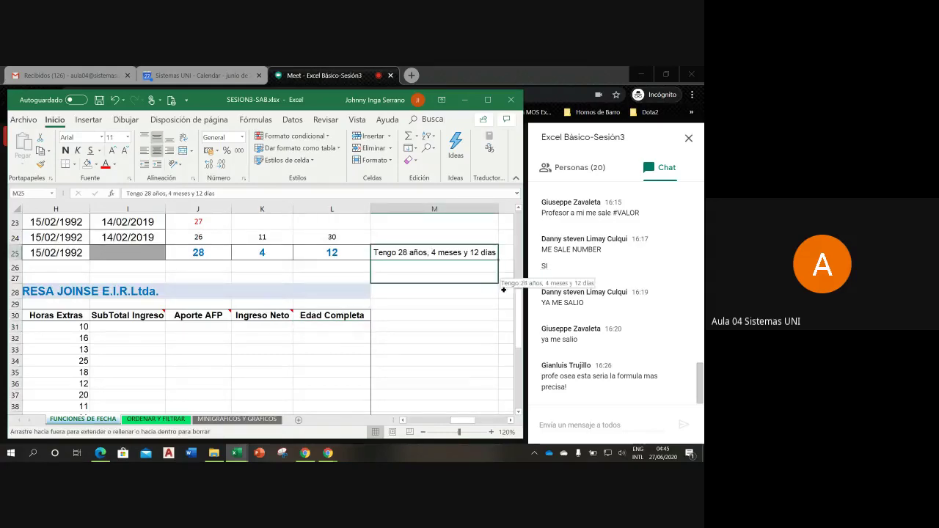
click(457, 325)
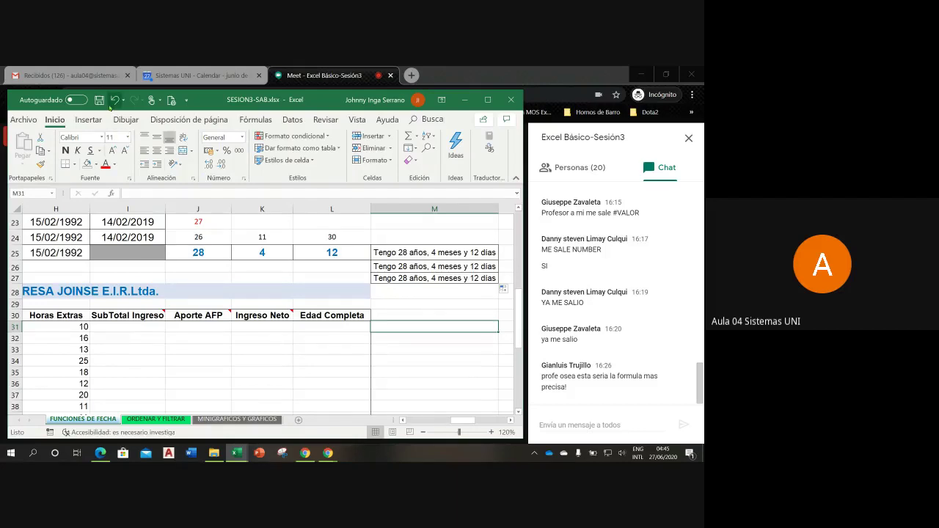
click(115, 100)
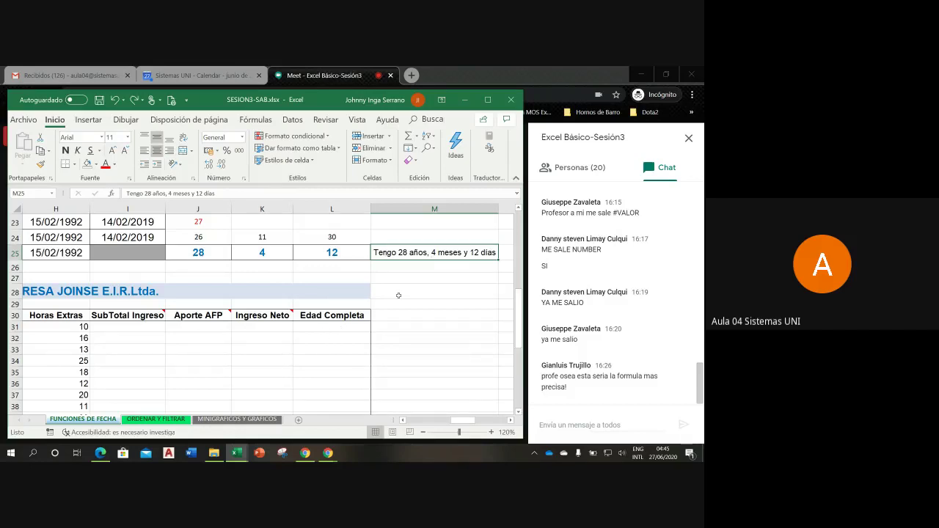
- Select I26 and zoom to 140%, framing columns I–M and rows 23–36
click(149, 269)
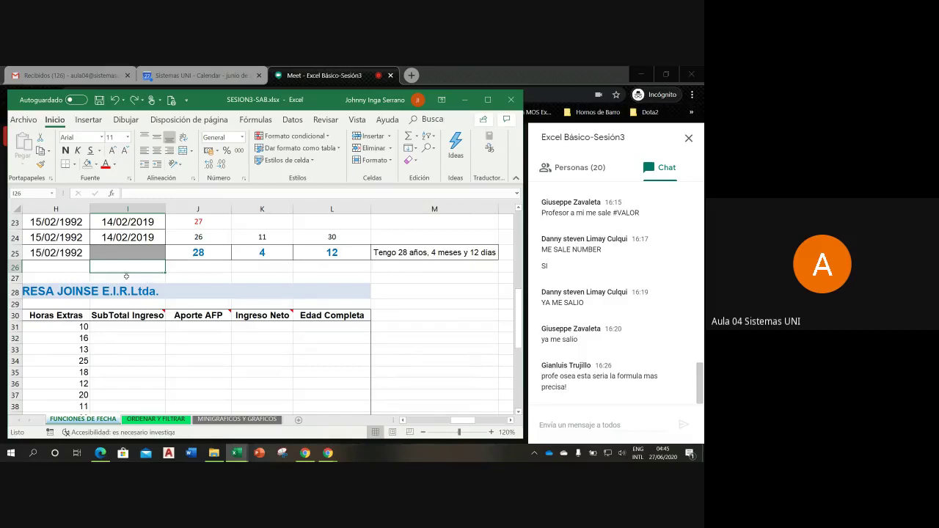
click(77, 265)
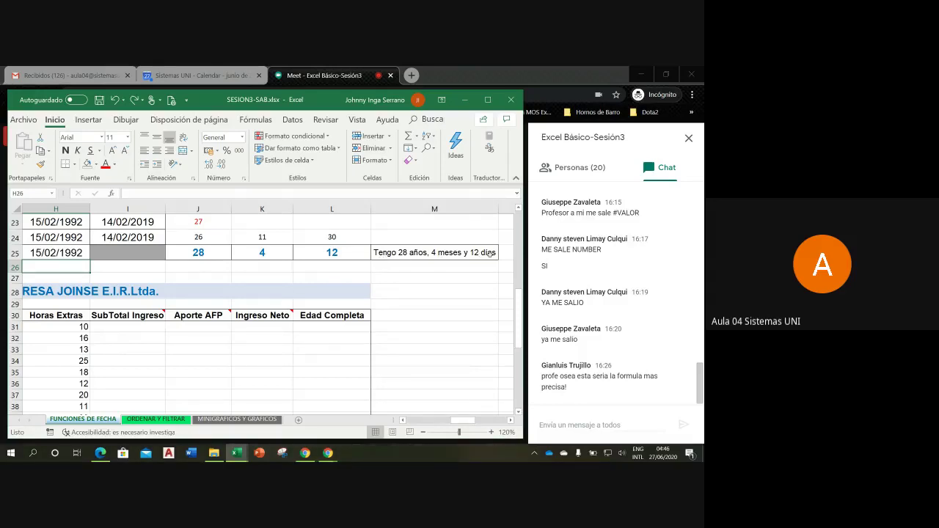
click(138, 268)
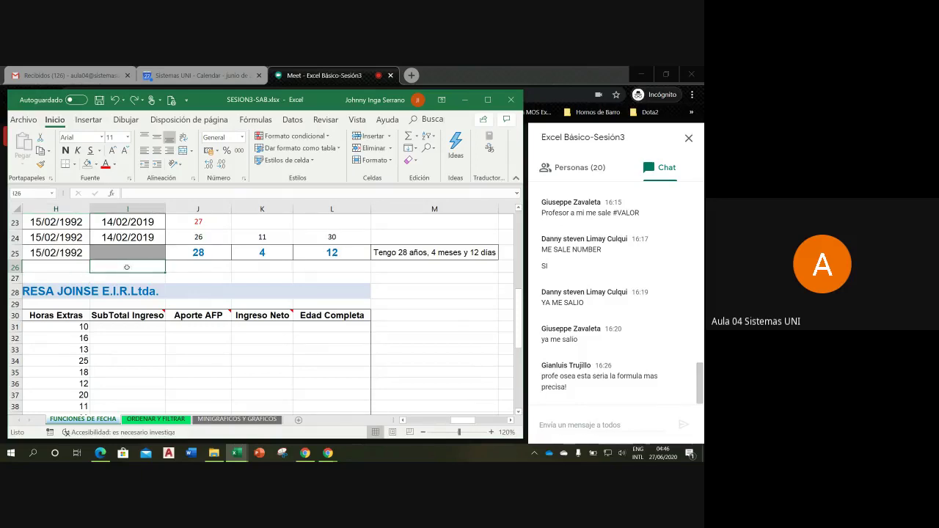
click(491, 432)
click(490, 432)
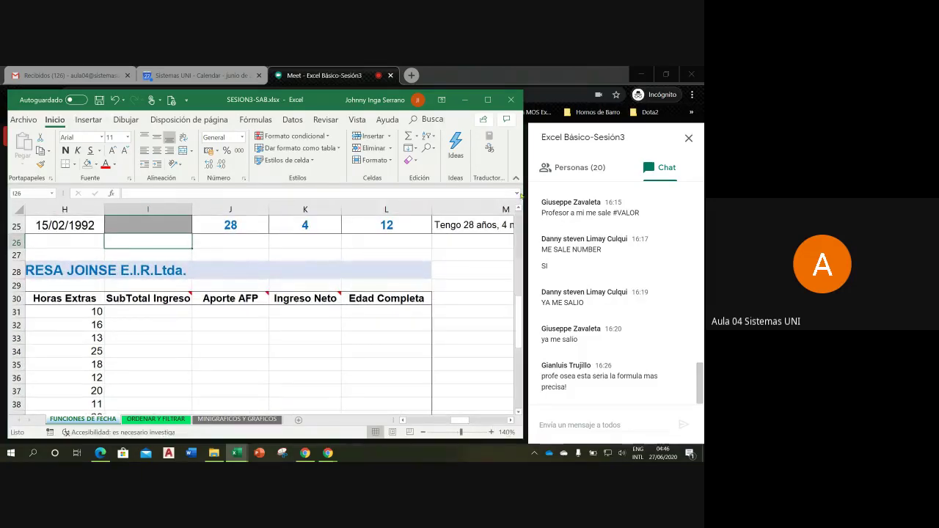
click(510, 421)
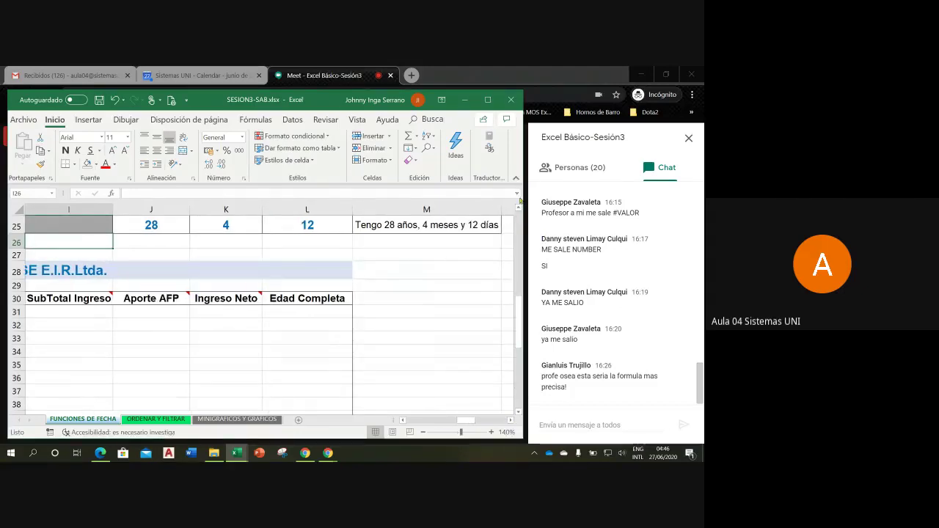
click(518, 210)
click(519, 211)
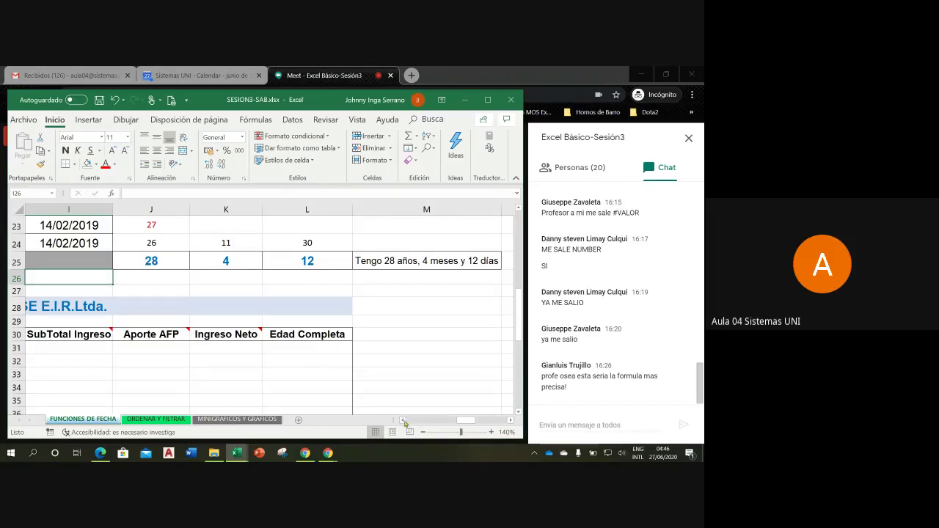
drag(458, 419, 451, 420)
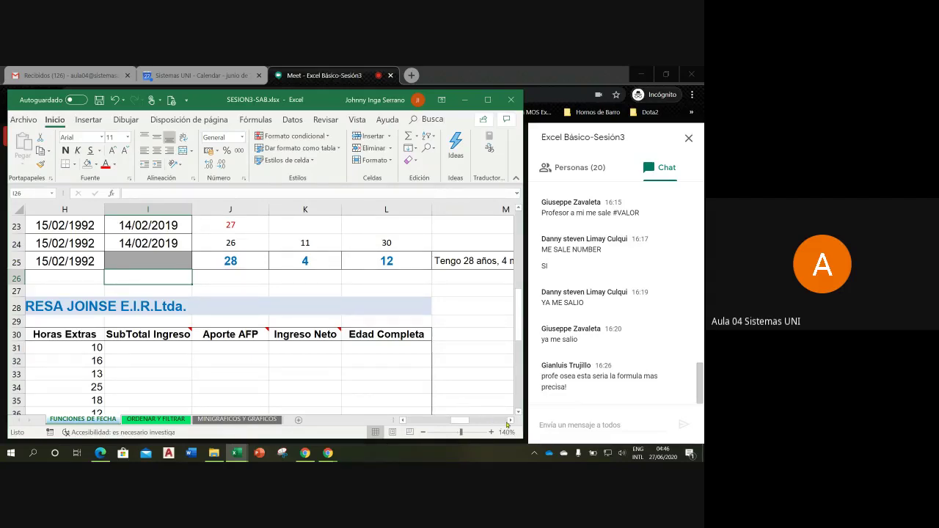
click(510, 422)
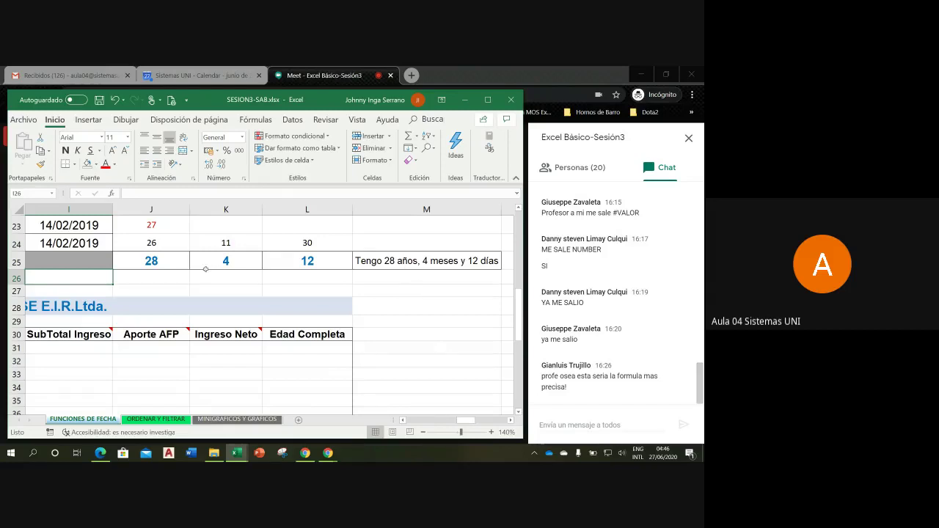
- Check the SIFECHA units in J25 ("y"), K25 ("ym") and L25 ("md"), giving 28, 4 and 12
double_click(183, 260)
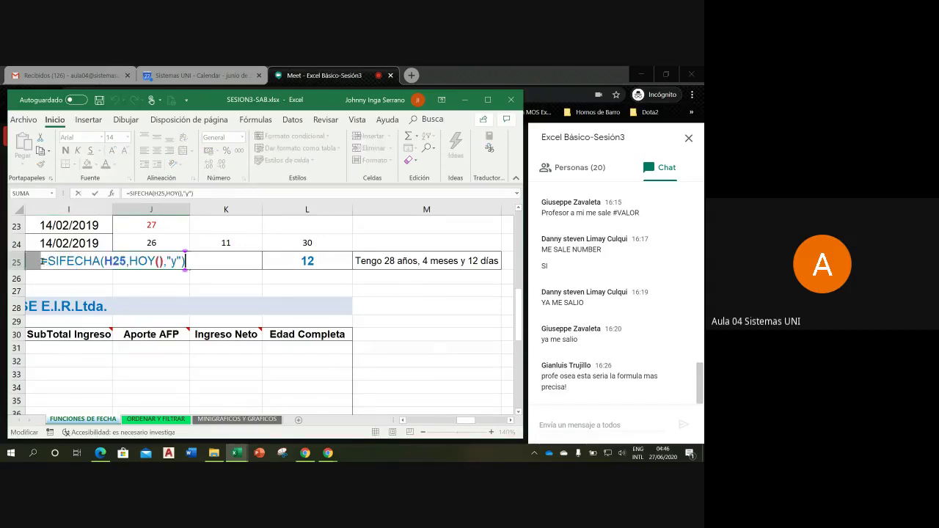
drag(42, 260, 187, 261)
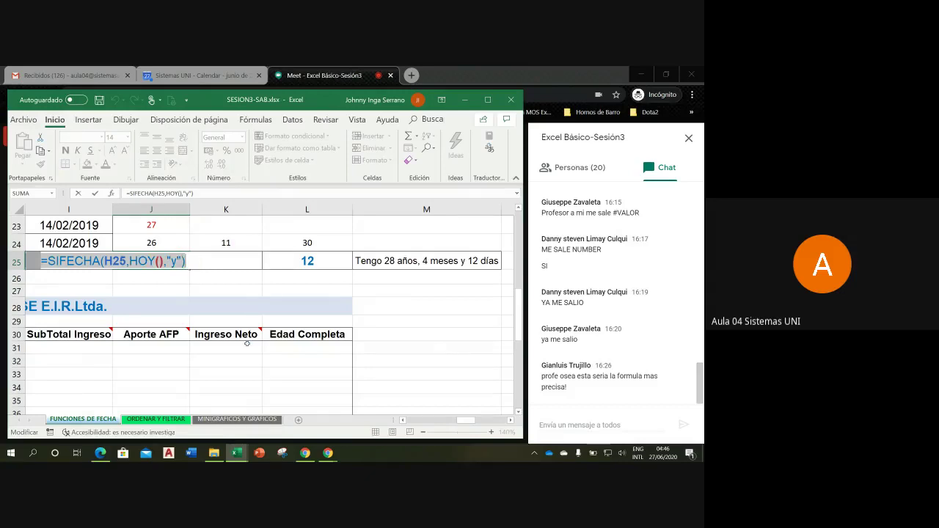
key(Return)
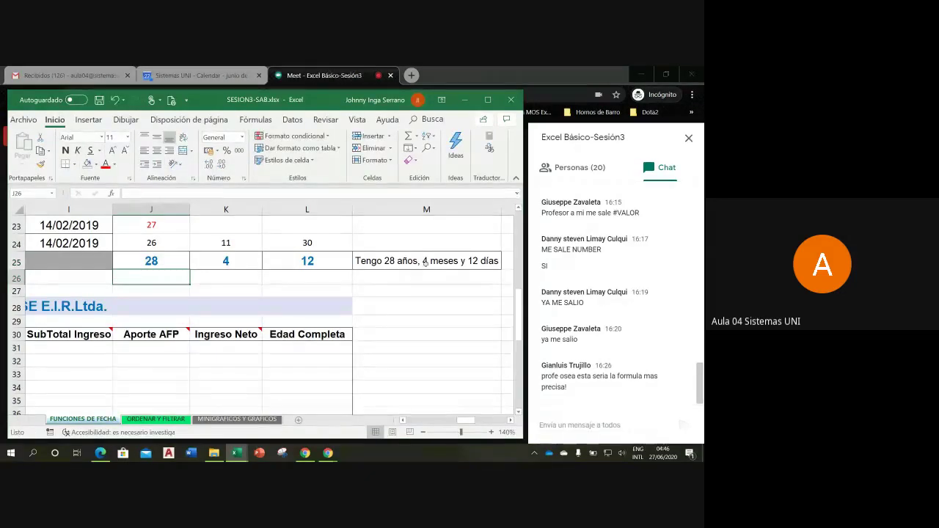
click(151, 261)
double_click(151, 261)
click(251, 261)
text(m)
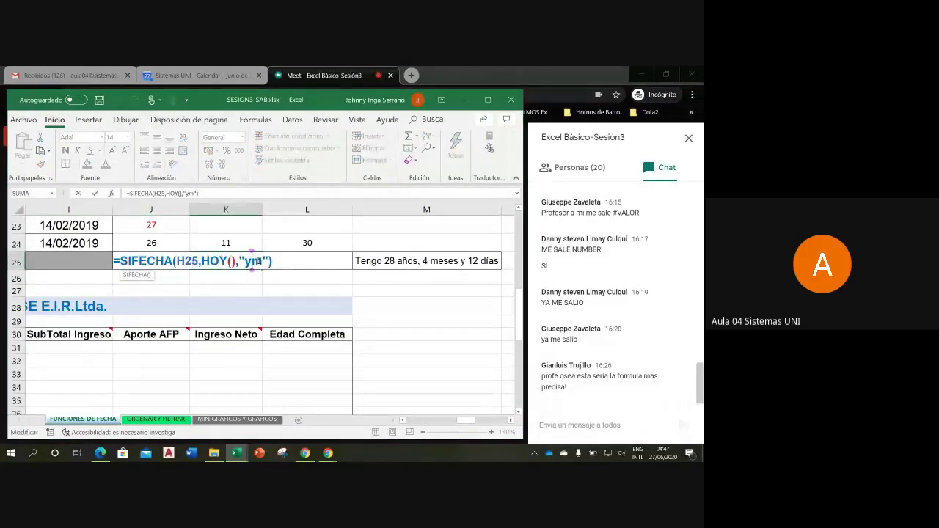
key(Return)
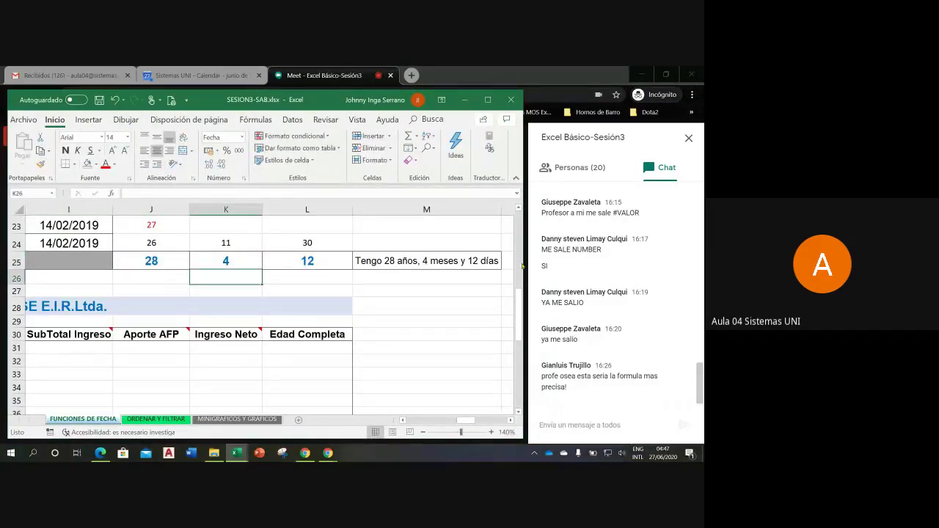
click(330, 262)
double_click(330, 262)
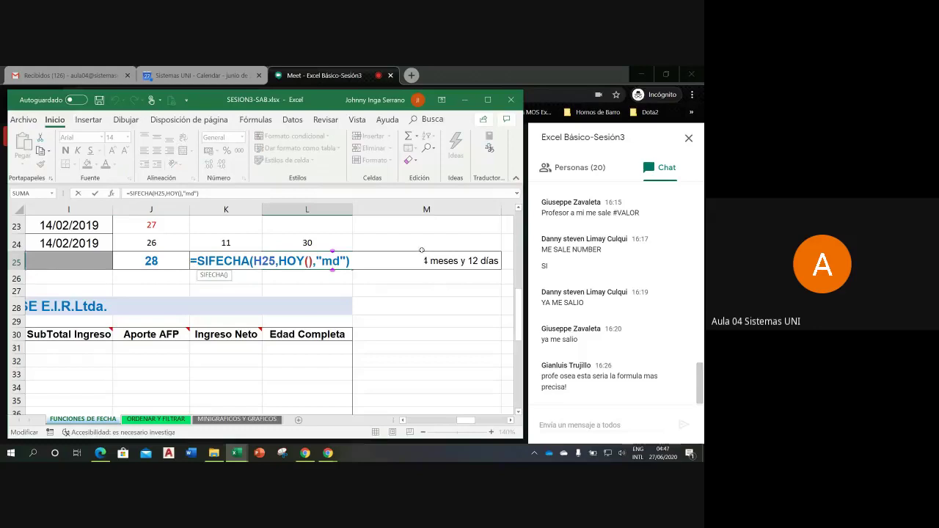
key(Return)
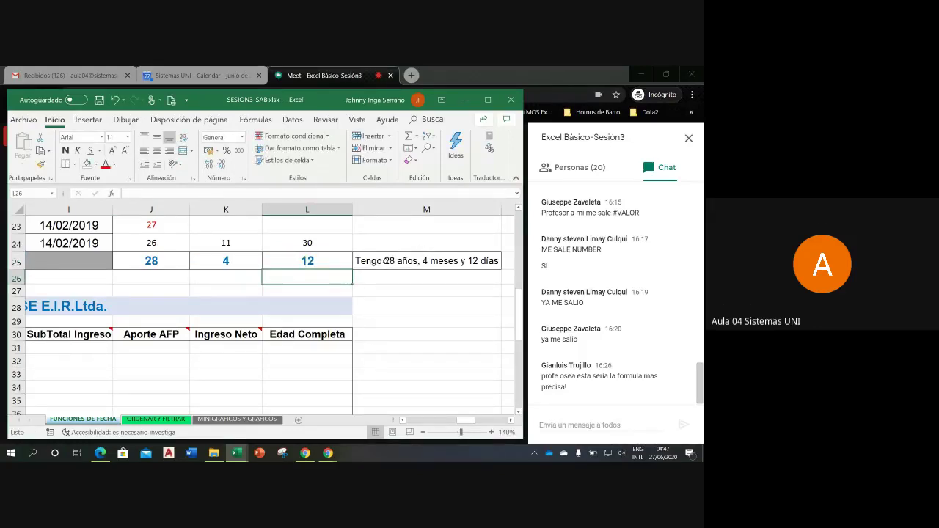
click(385, 260)
- Inside the M25 sentence, apply red font colour to the numbers 28, 4 and 12
double_click(386, 260)
double_click(389, 261)
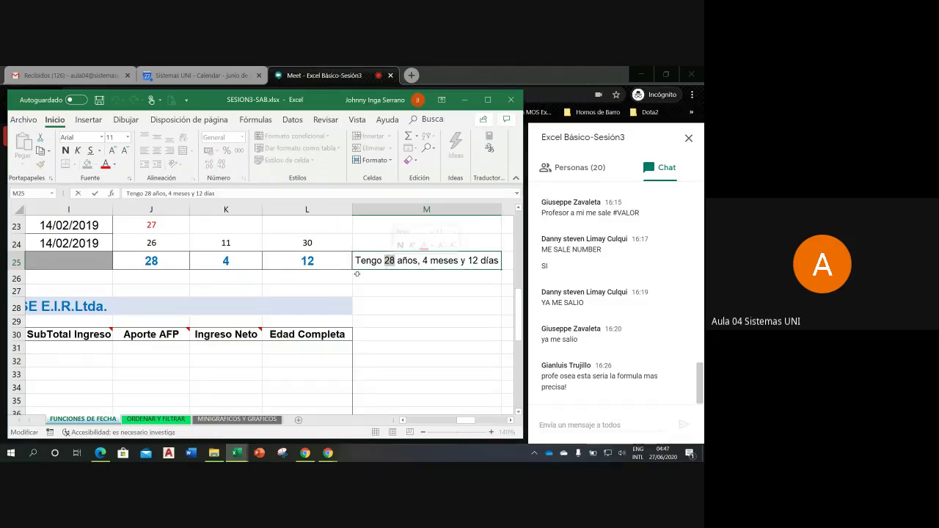
click(106, 164)
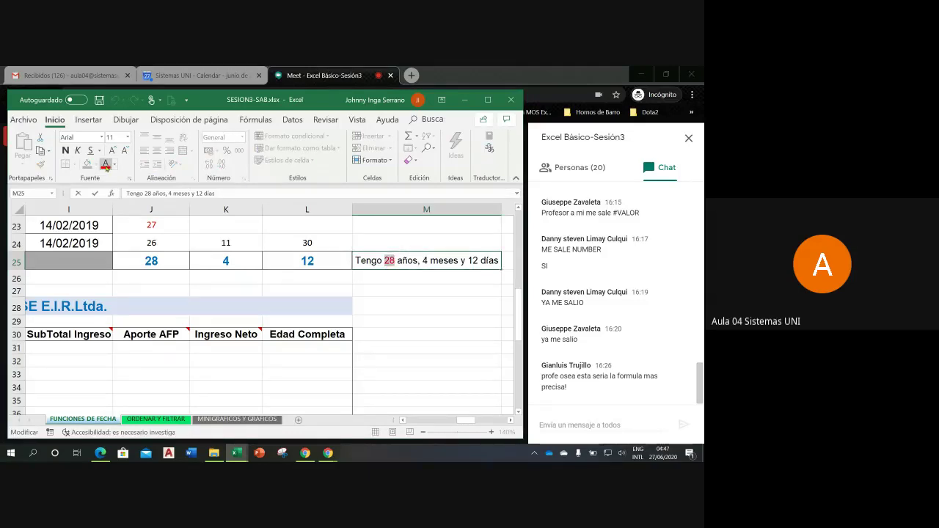
double_click(426, 261)
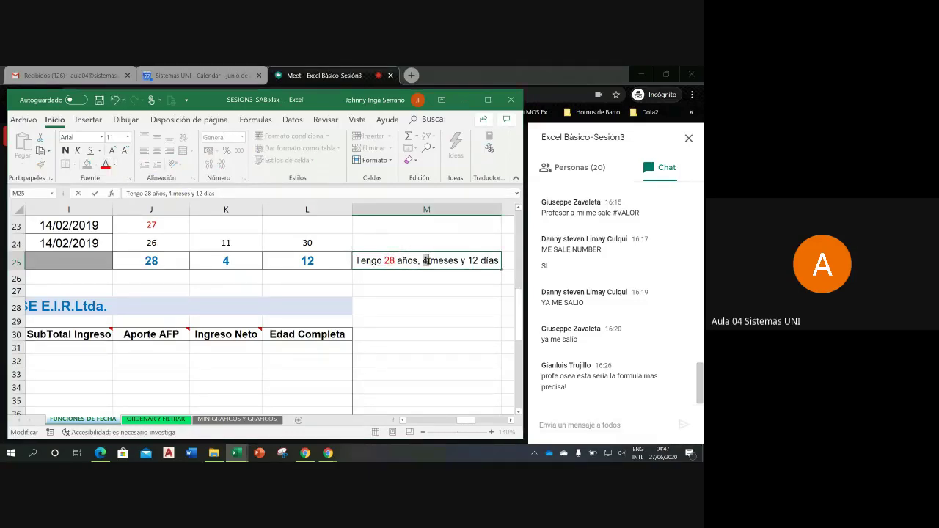
click(106, 165)
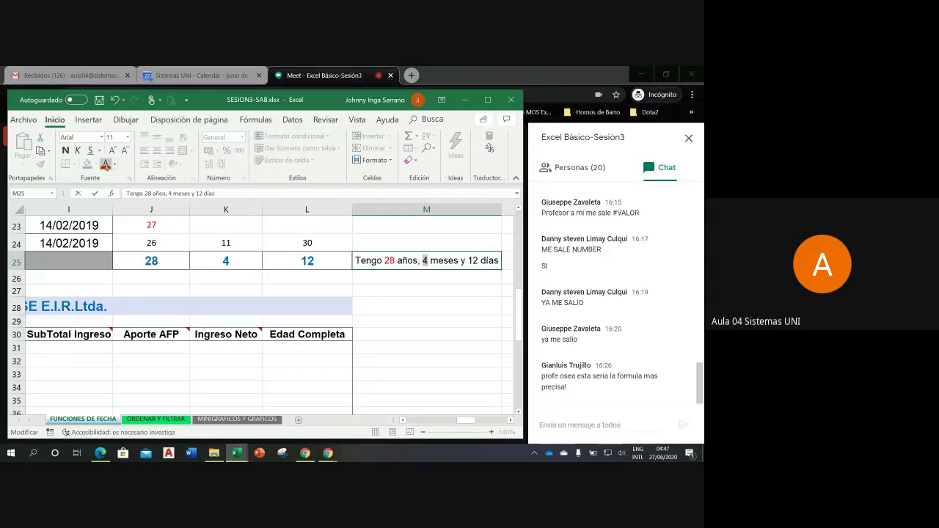
double_click(473, 260)
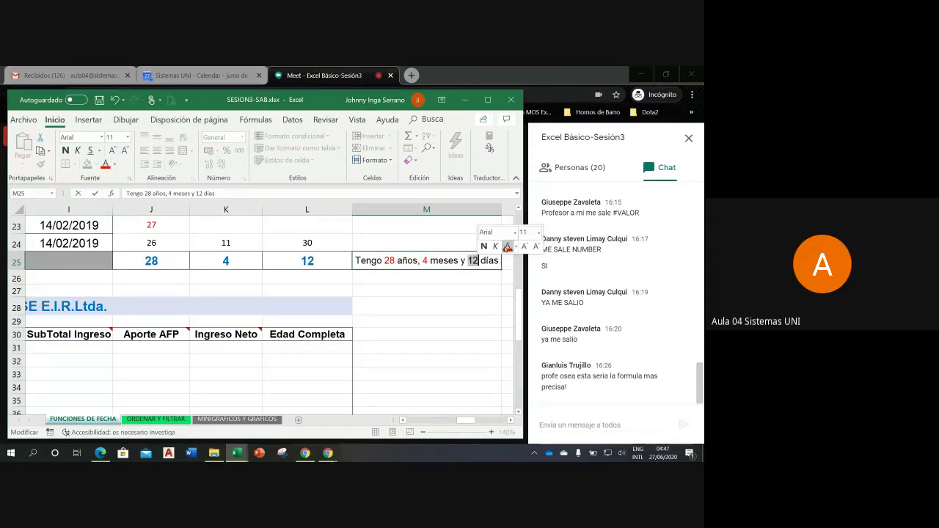
click(507, 247)
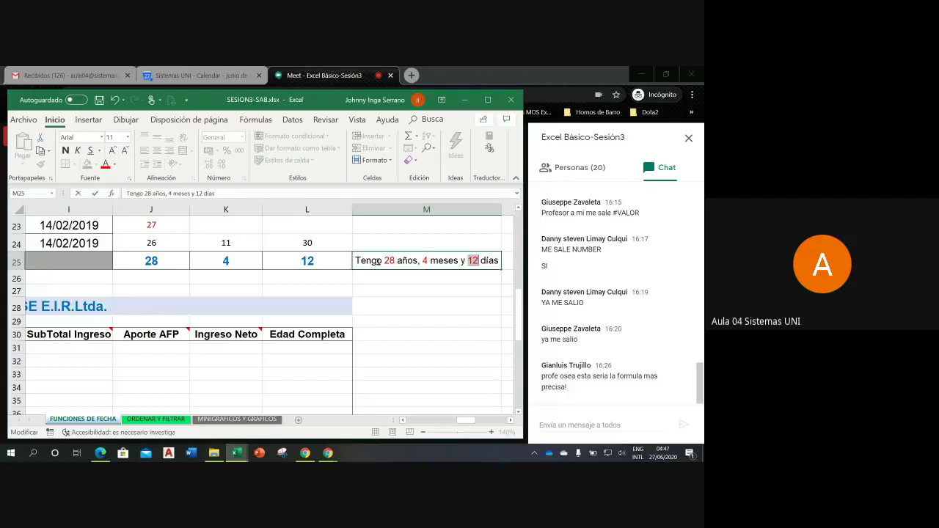
click(375, 259)
drag(355, 260, 385, 260)
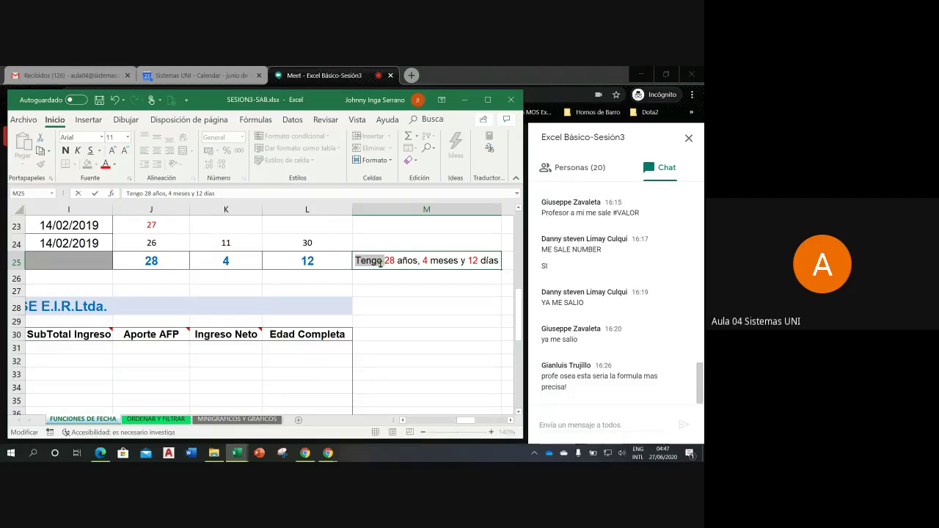
- Colour the word Tengo blue and make 'días' bold in the M25 sentence
click(115, 165)
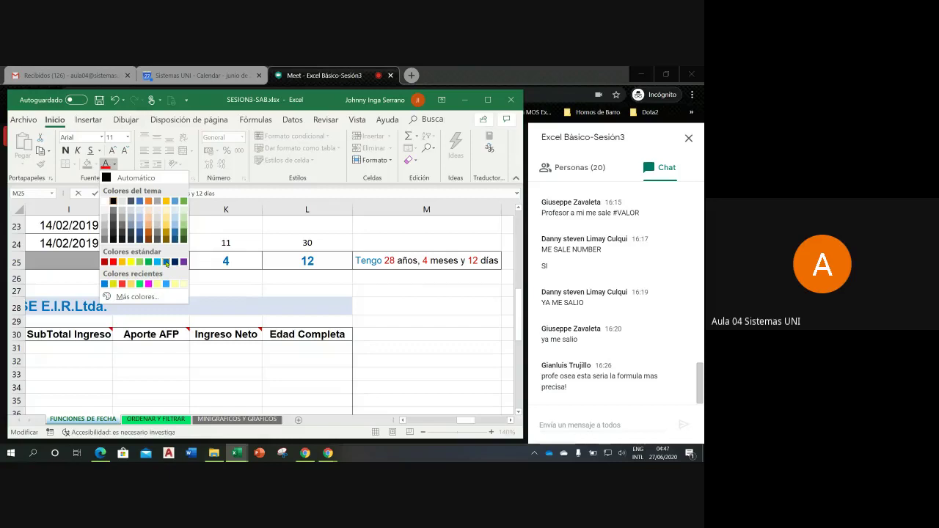
click(166, 262)
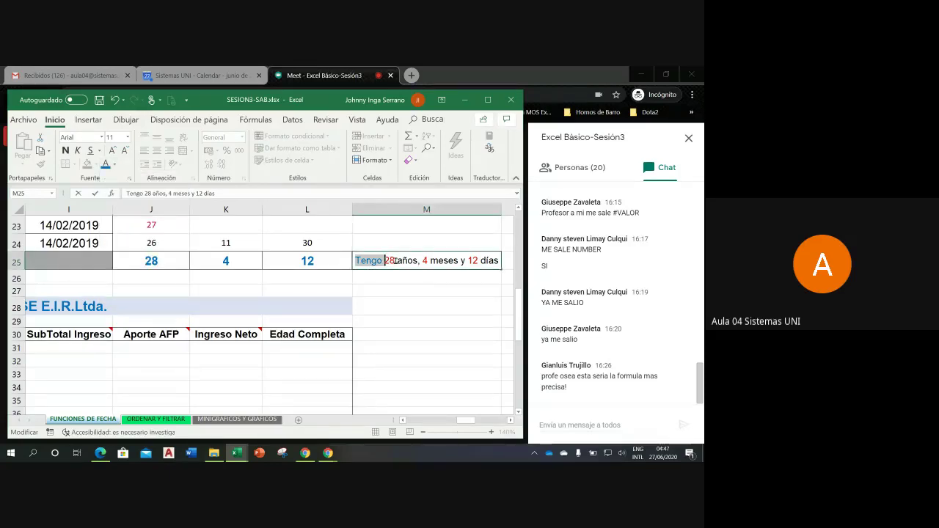
drag(396, 261, 466, 261)
click(470, 249)
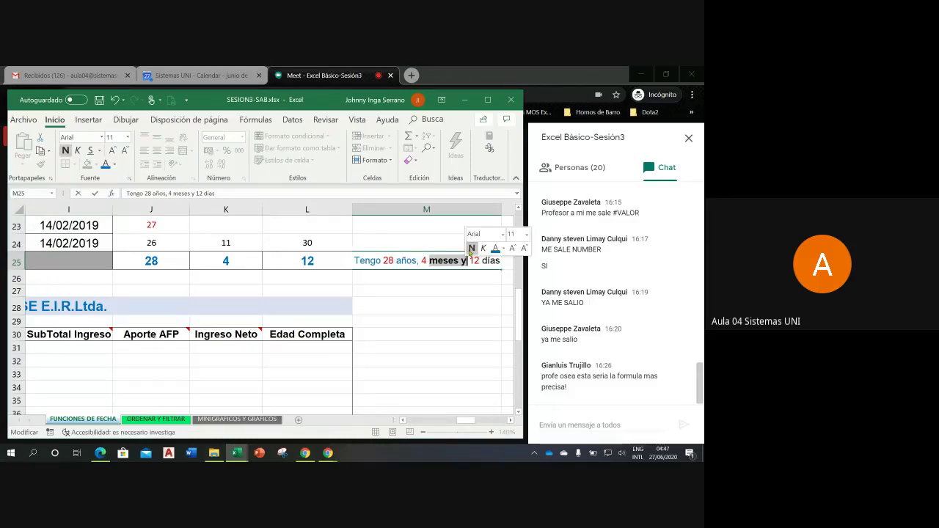
click(471, 249)
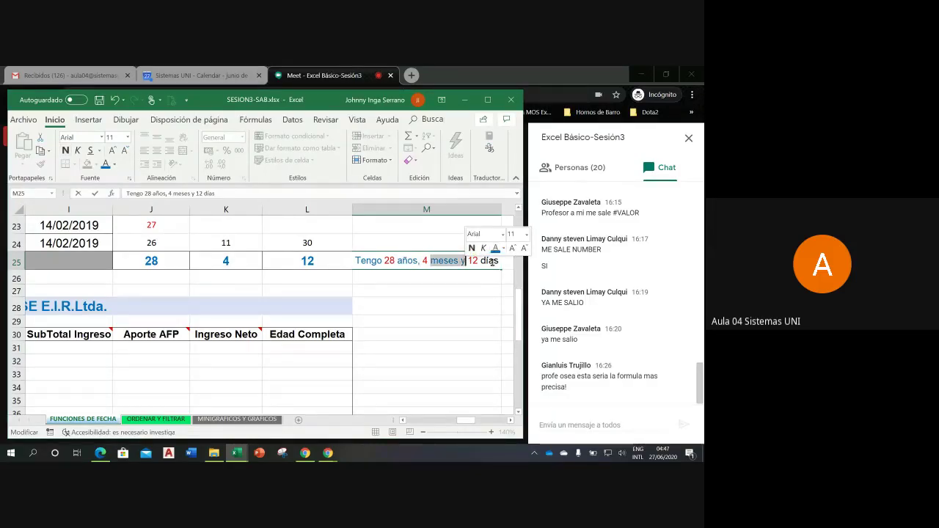
click(488, 262)
drag(480, 261, 500, 261)
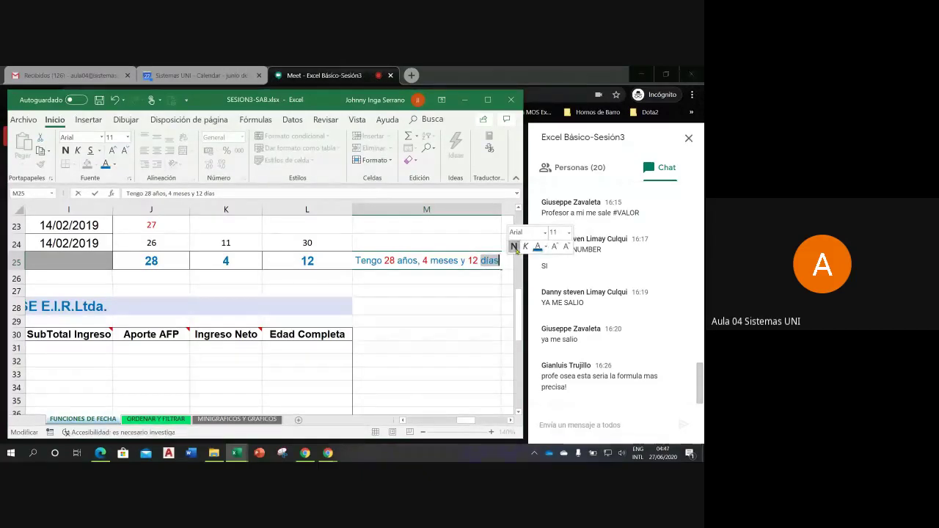
click(514, 246)
- Bold the words 'meses y', 'años,' and 'Tengo' in M25 and finish editing
drag(429, 261, 463, 261)
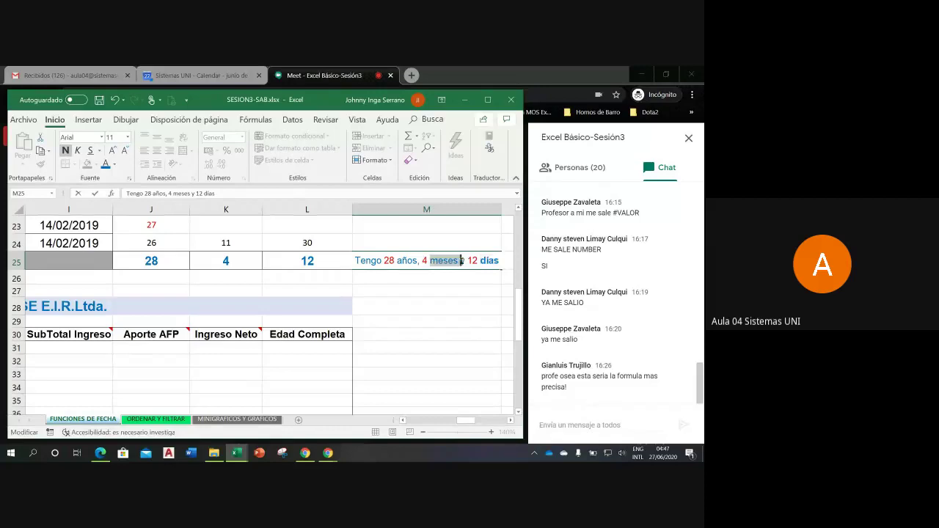
click(473, 245)
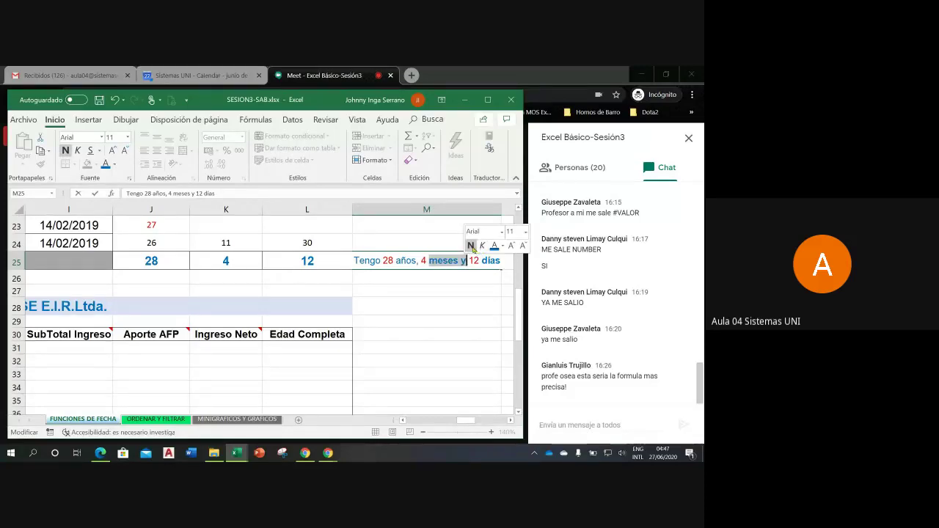
drag(396, 261, 419, 261)
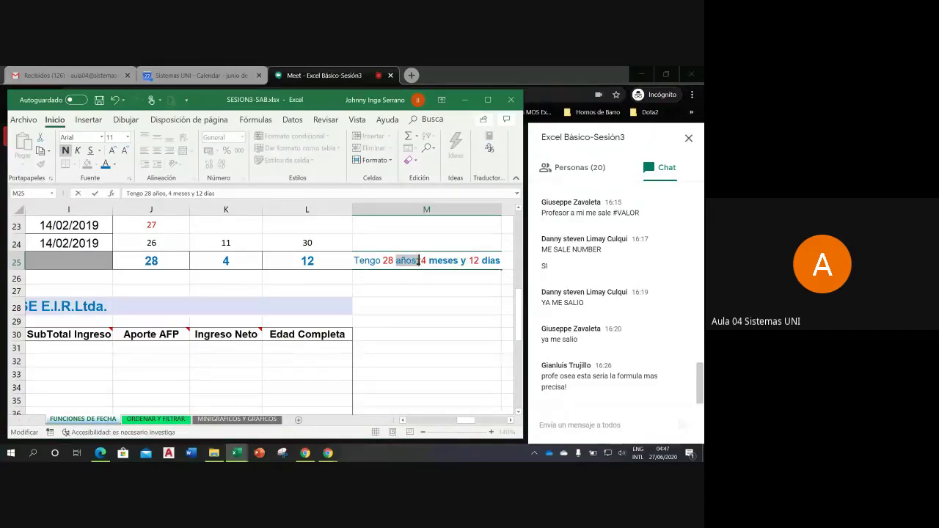
click(424, 245)
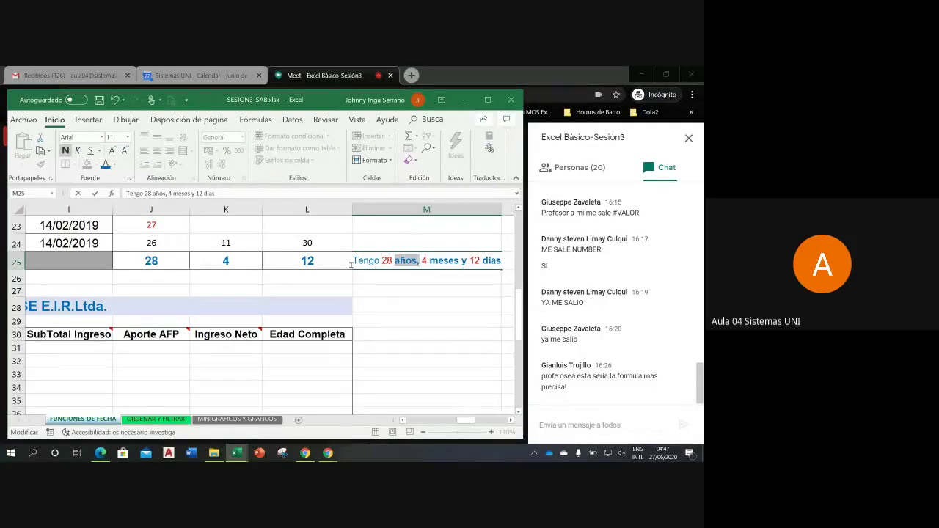
drag(354, 260, 379, 260)
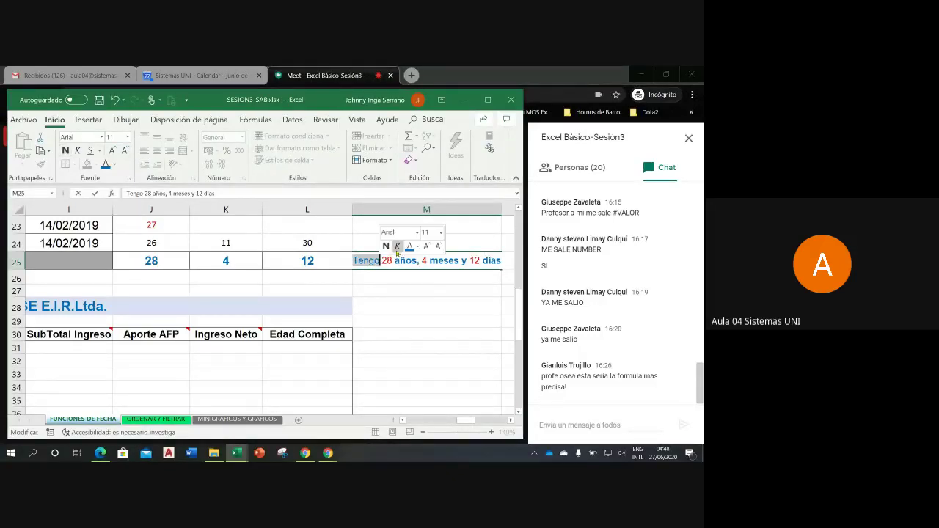
click(386, 247)
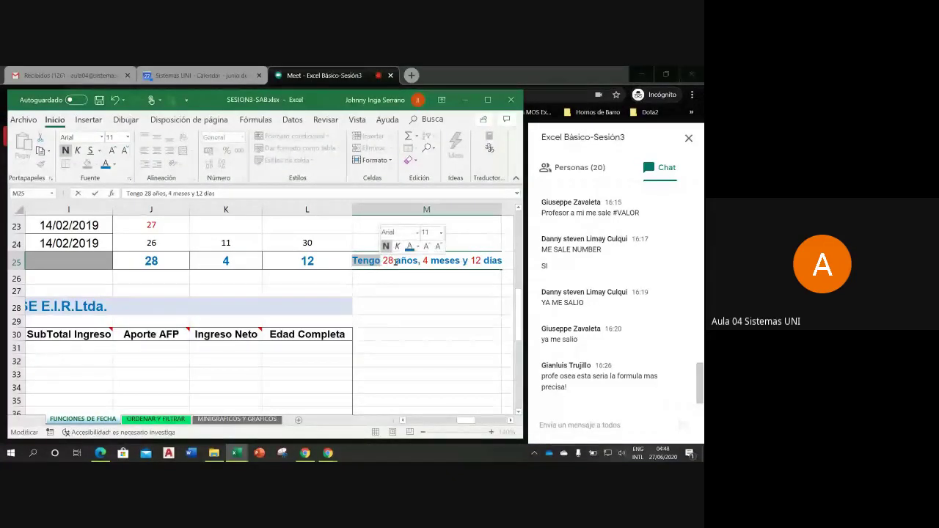
click(395, 261)
key(Return)
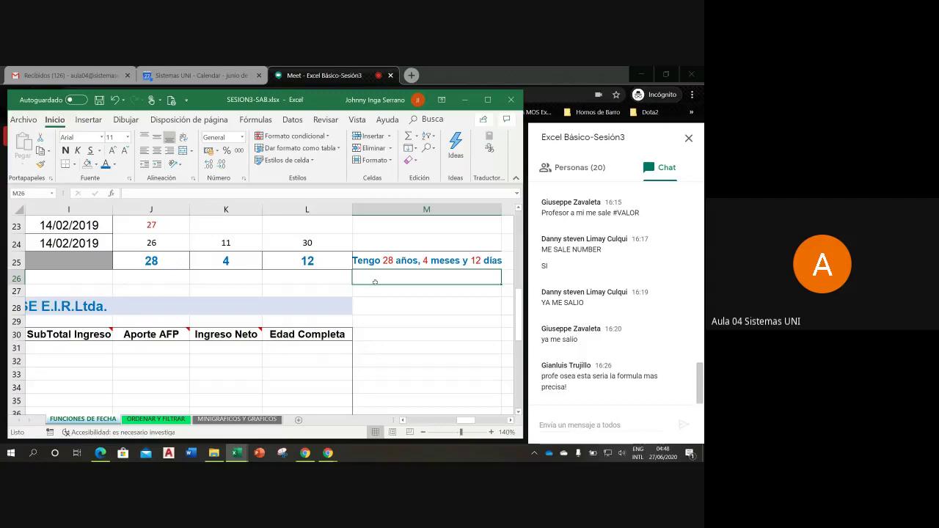
- Reset J25:L25 to Automático font colour, then set the numbers 28, 4 and 12 to standard red
drag(178, 262, 297, 264)
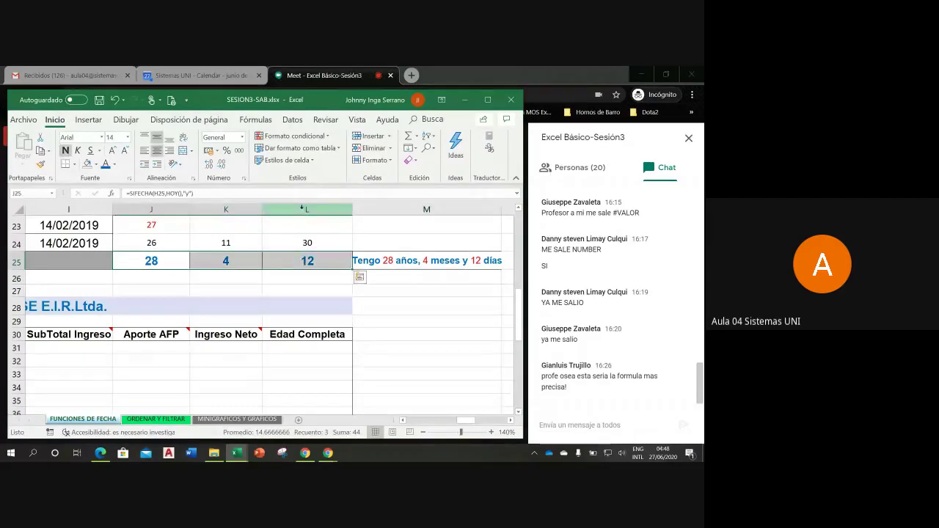
click(116, 164)
click(114, 177)
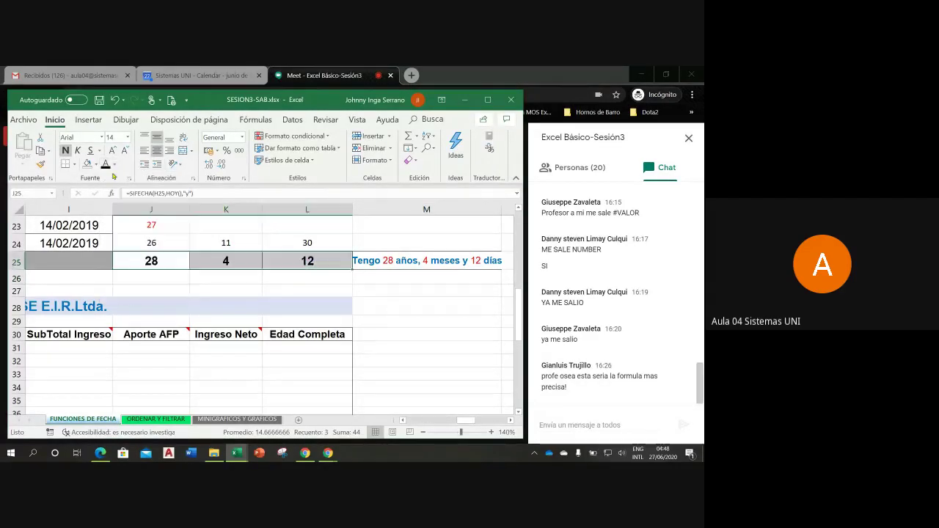
click(223, 295)
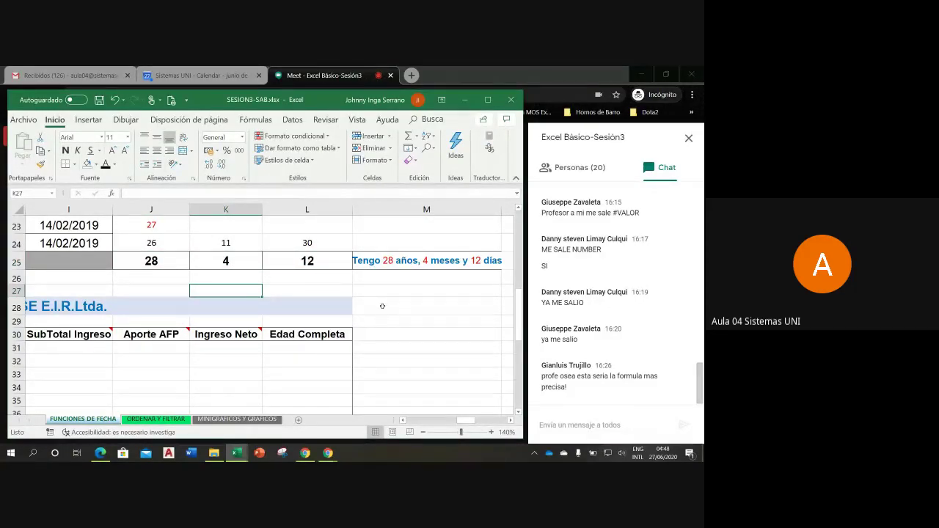
drag(157, 262, 284, 262)
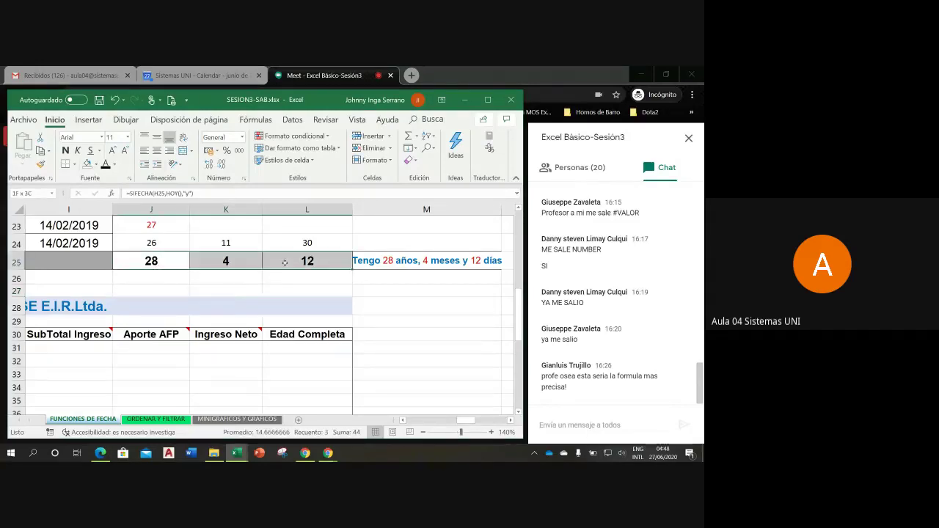
click(113, 164)
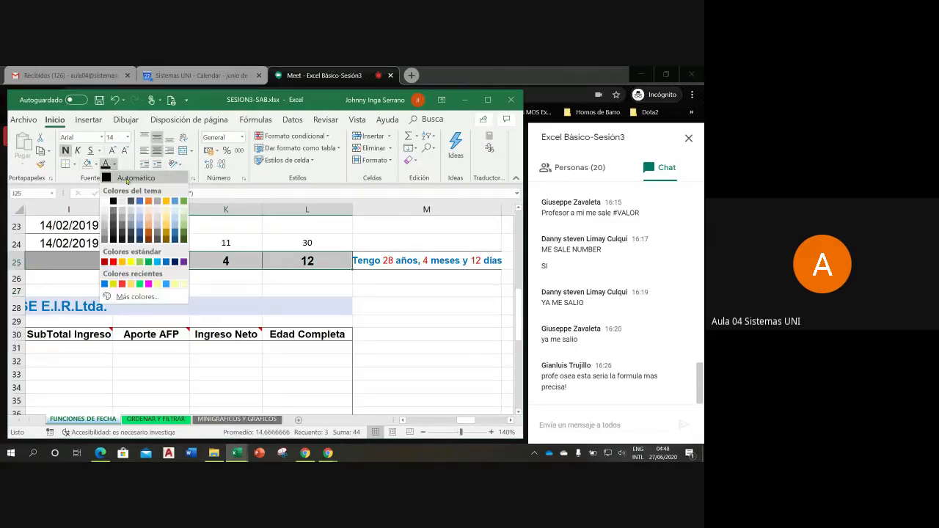
click(113, 261)
click(237, 292)
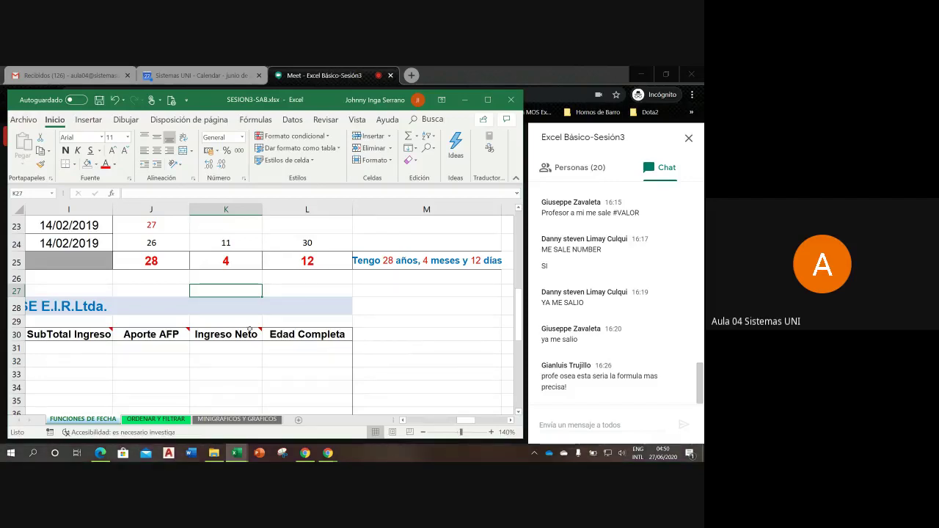
click(99, 279)
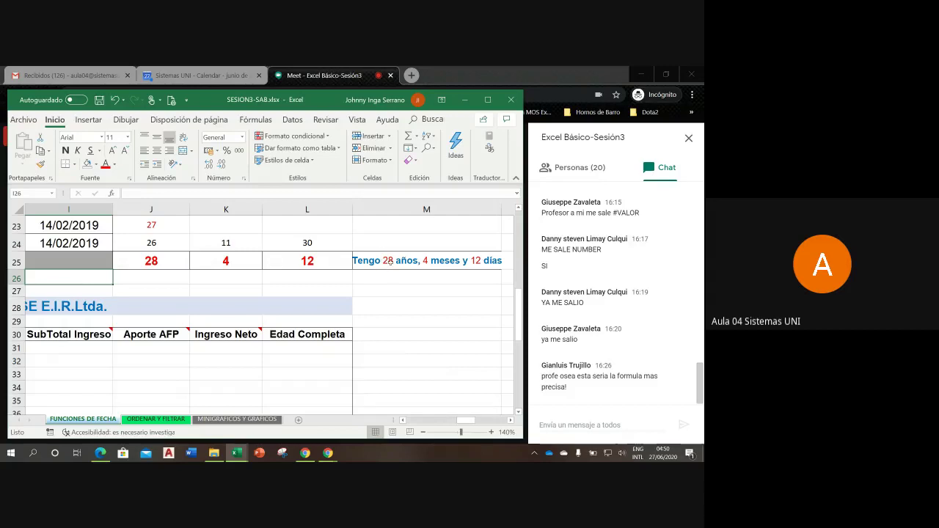
- Cancel the stray '=' in I26, raise its font size to 16, and begin a formula with ="
click(403, 420)
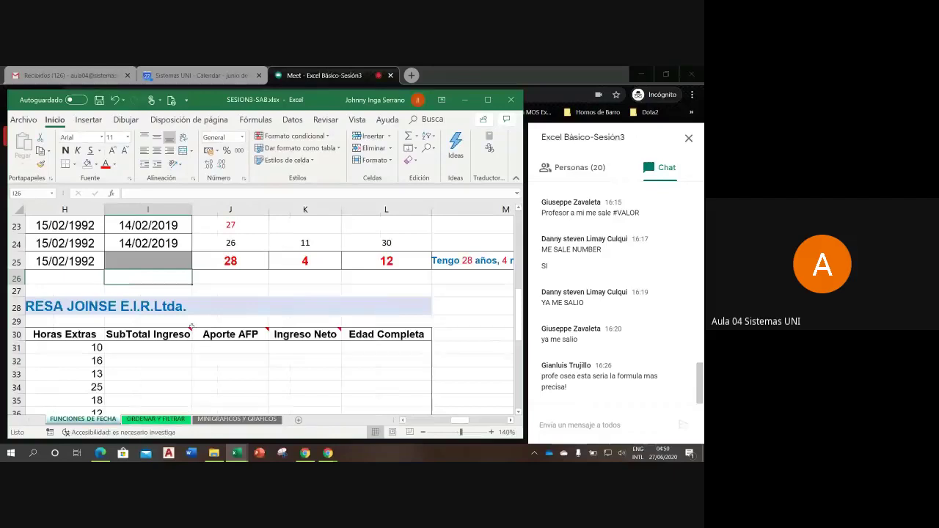
text(=)
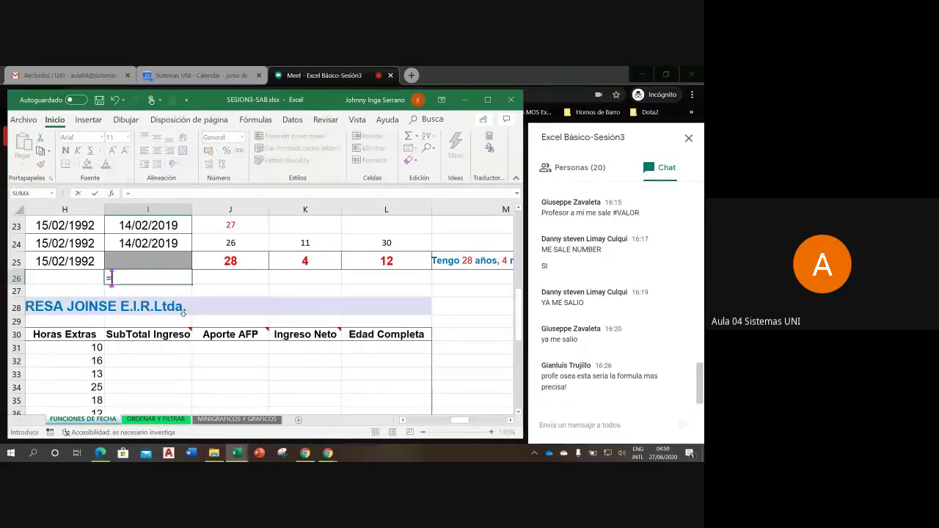
key(Escape)
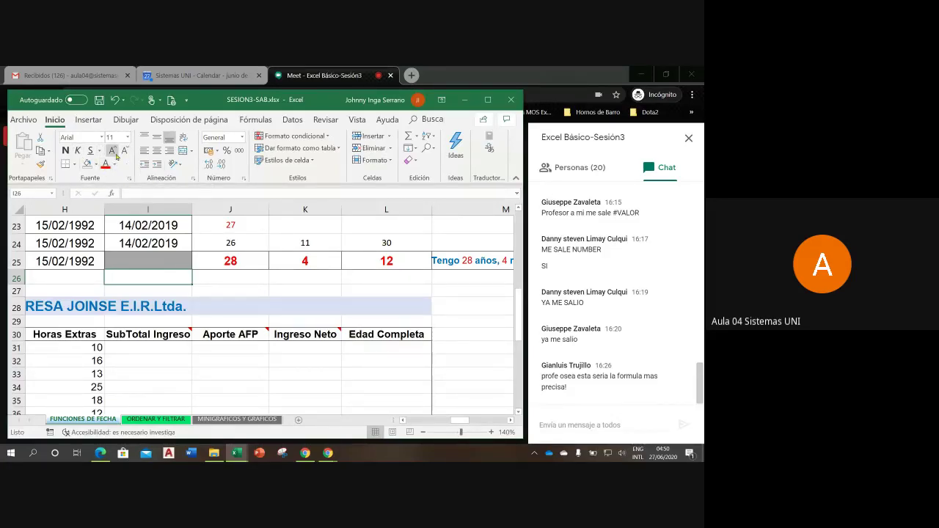
click(115, 155)
click(115, 155)
click(113, 154)
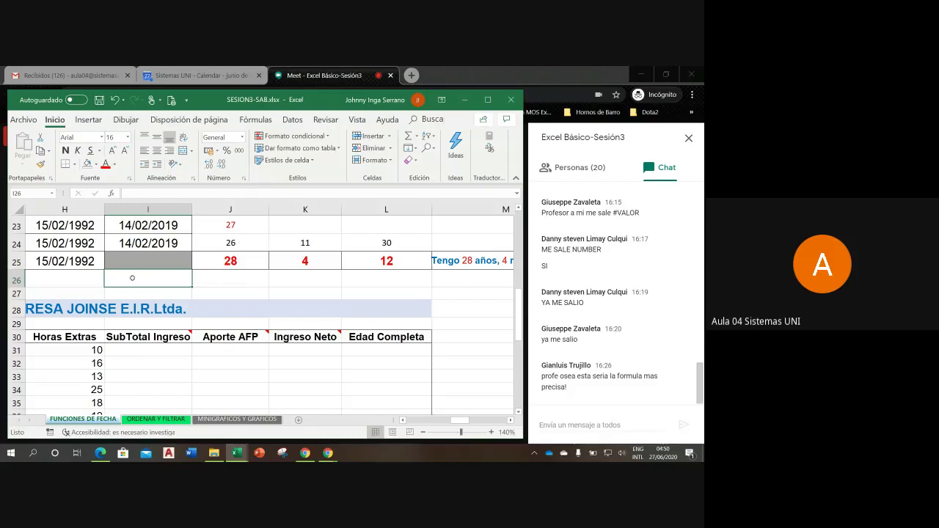
text(=)
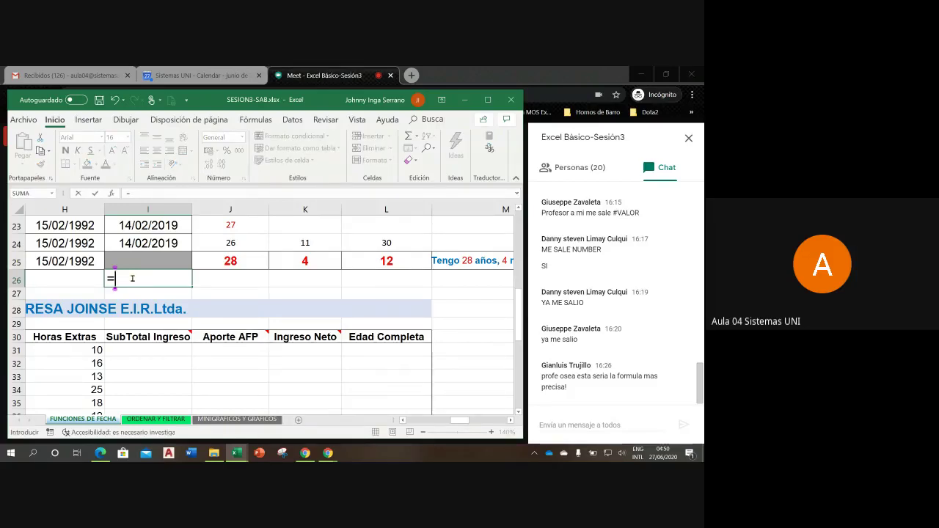
text(")
- Complete I26 as ="Tengo "&SIFECHA(H25,HOY(),"y") so it displays Tengo 28
text(Te)
text(ngo)
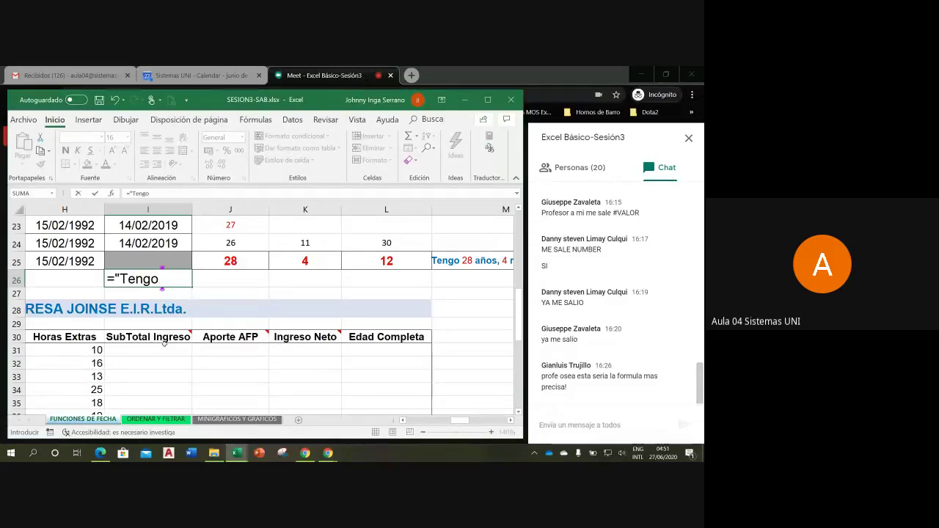
text( ")
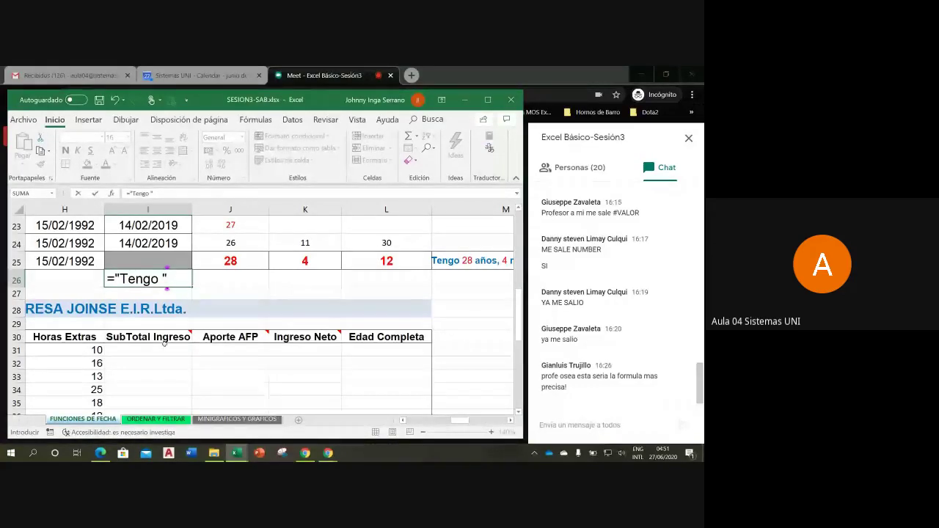
text(&)
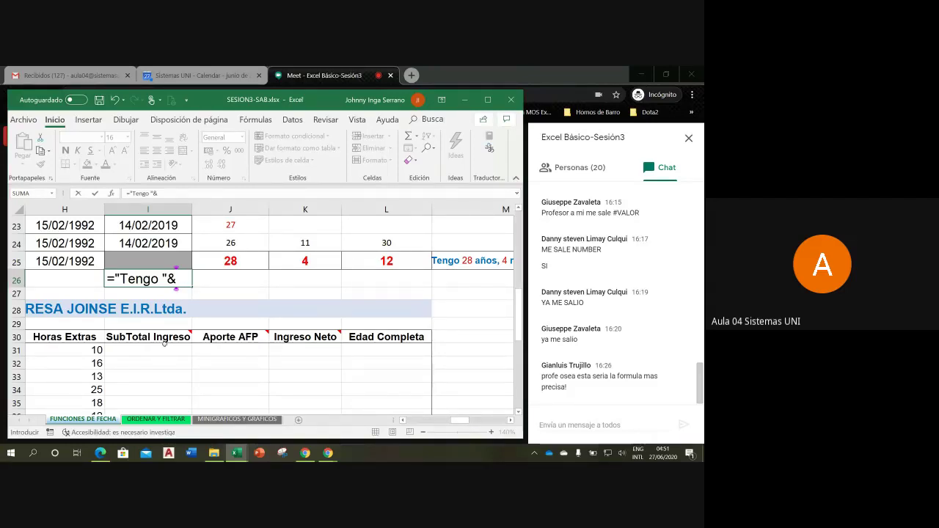
text(sifecha()
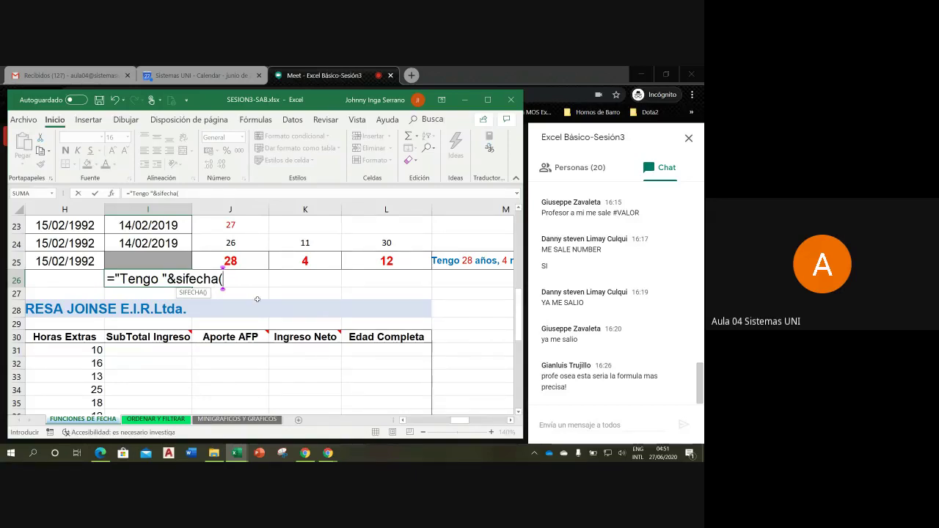
click(70, 262)
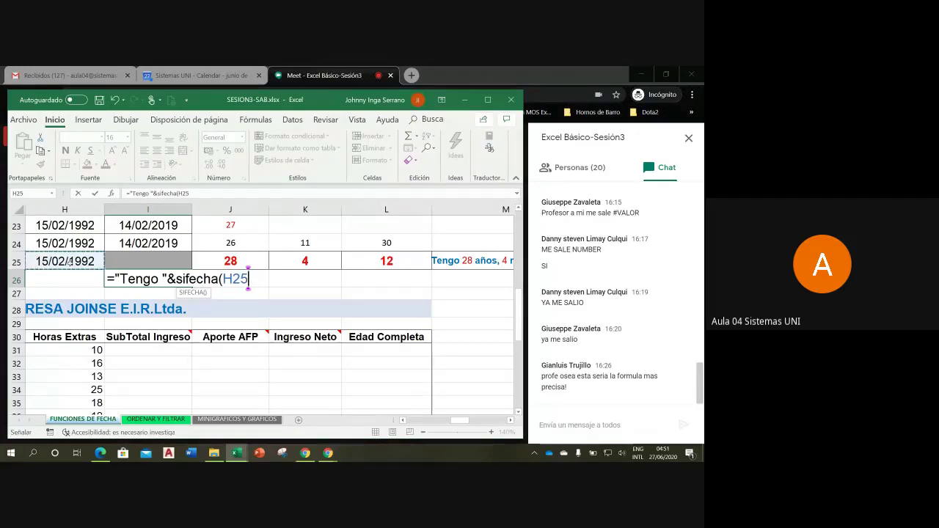
text(,)
text(hoy())
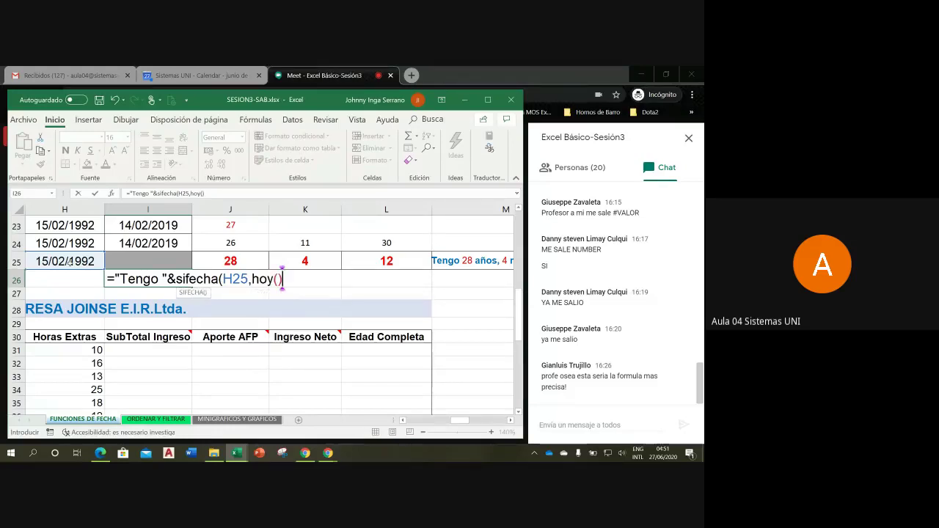
text(,)
text(")
text(y")
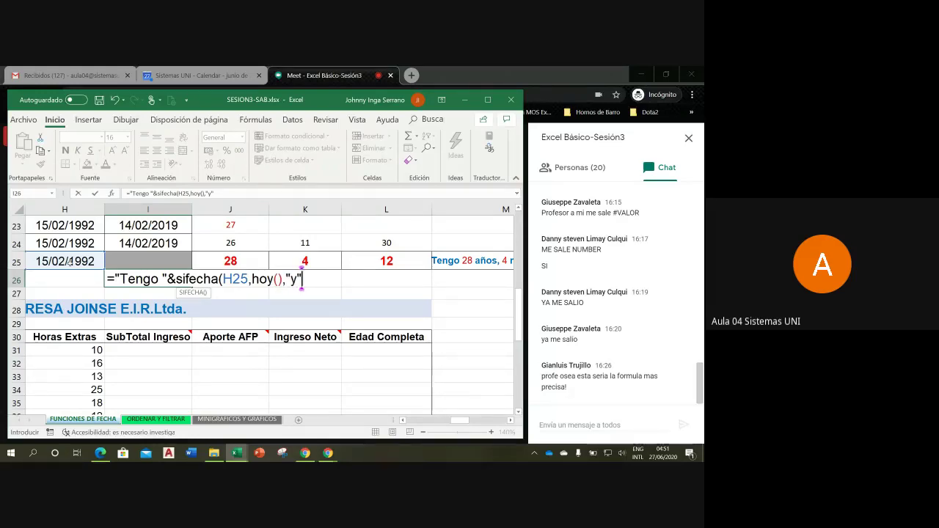
text())
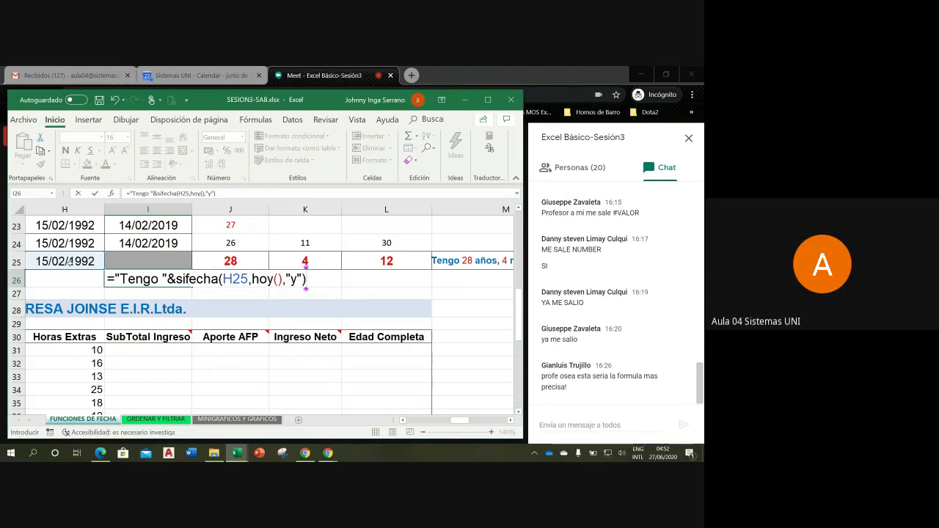
key(Return)
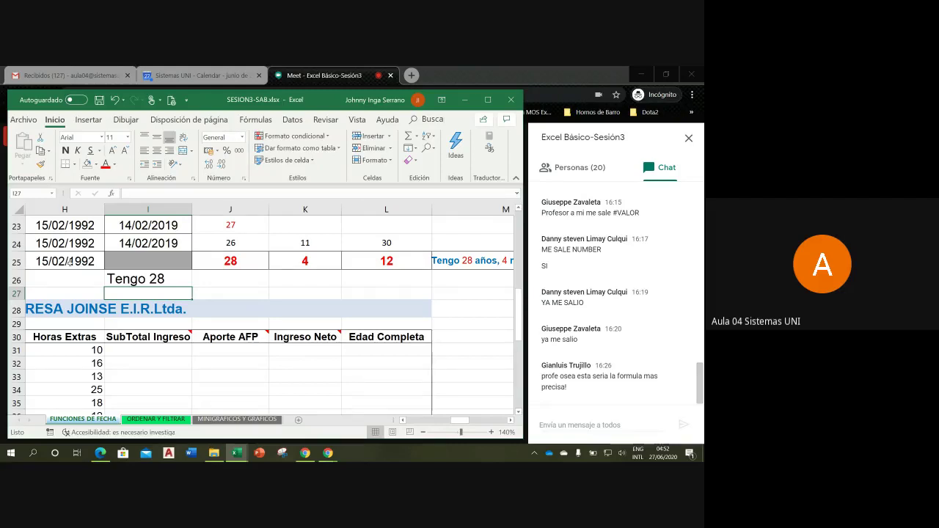
- Reselect I26, set its font size to 14, and scroll right to show the full example sentence in column M
click(154, 278)
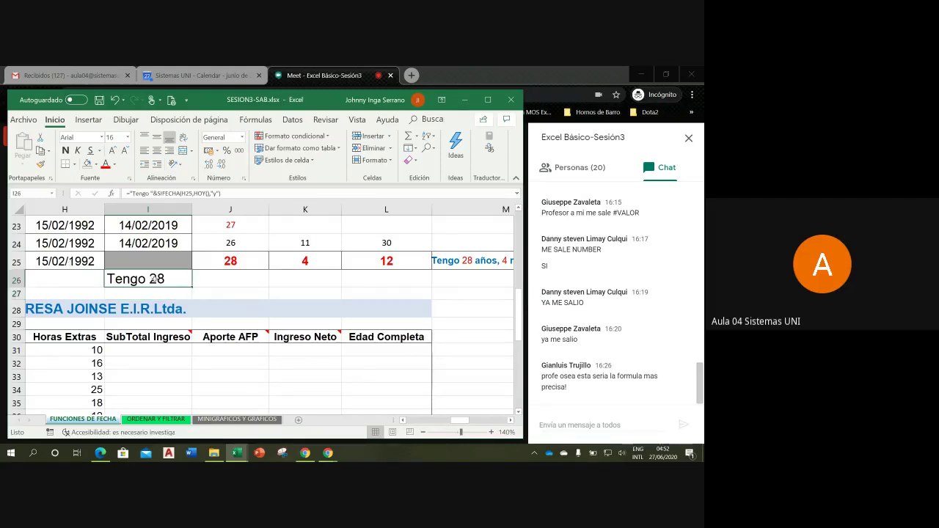
click(125, 150)
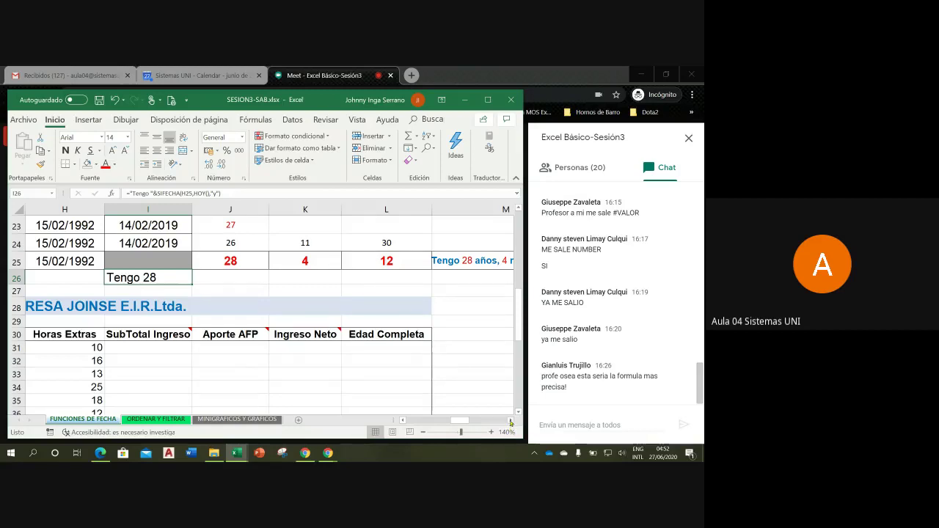
click(511, 419)
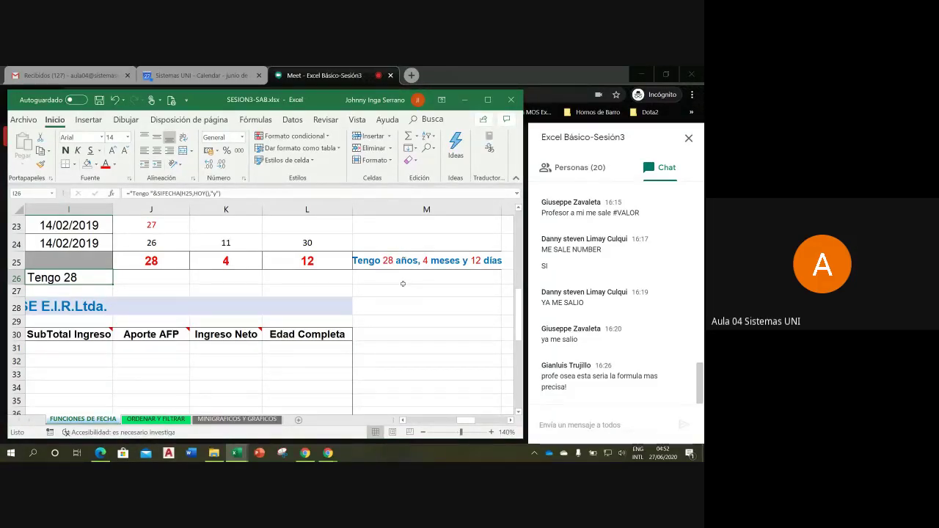
- Append &" años, " to the I26 formula so the cell shows 'Tengo 28 años,'
double_click(85, 276)
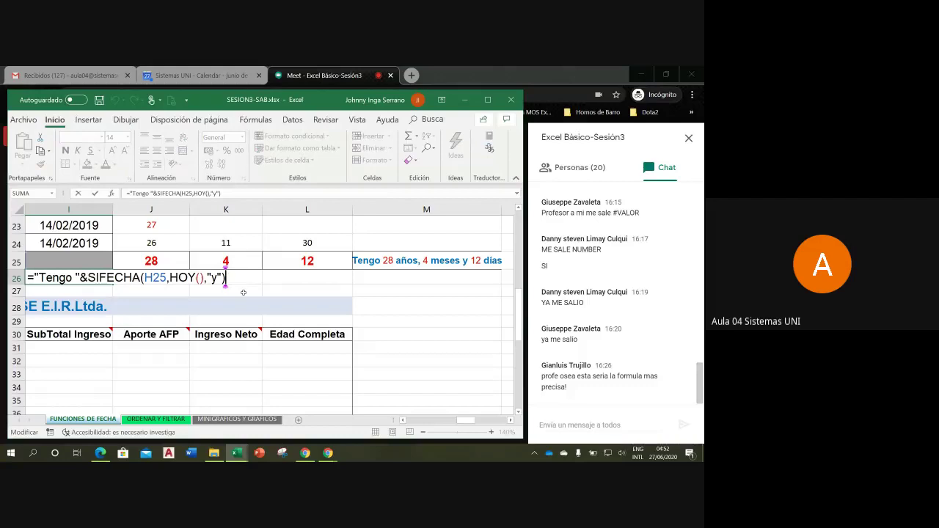
text(&)
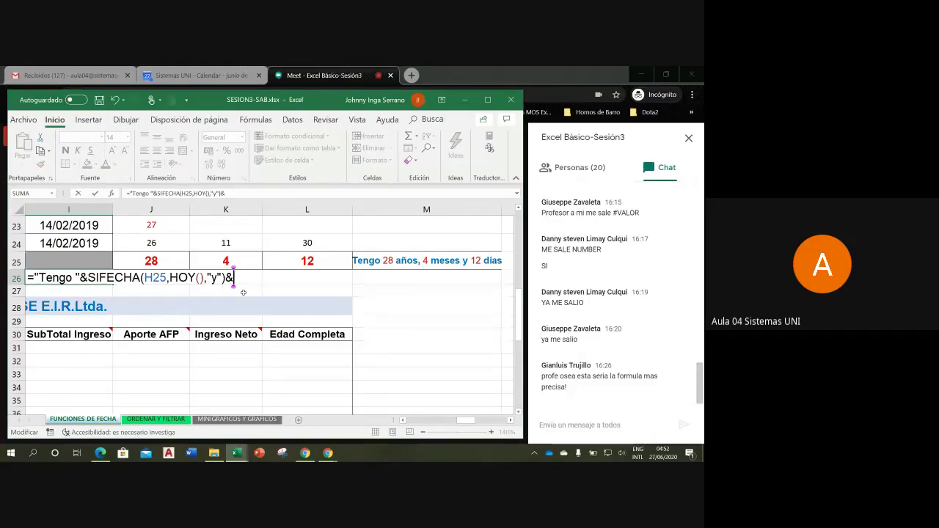
text(")
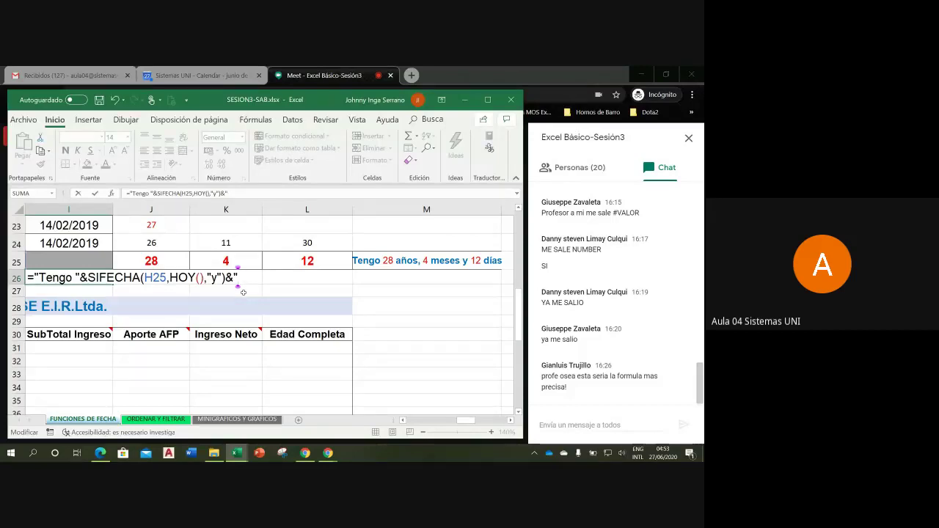
text( a)
text(ños)
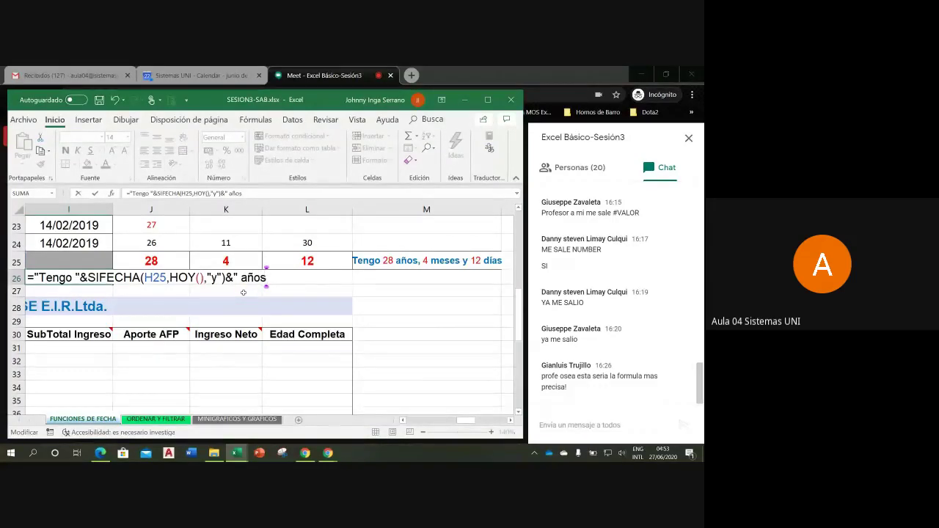
text(, )
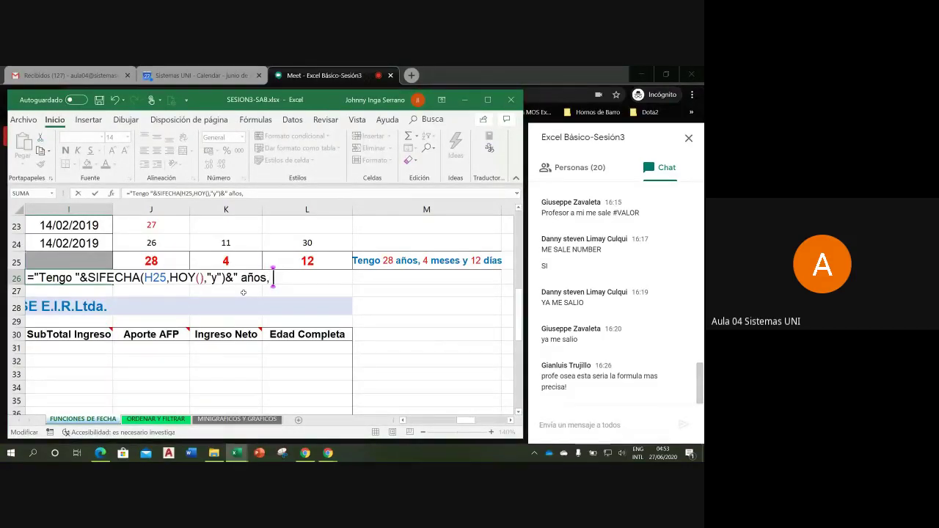
text(")
key(Return)
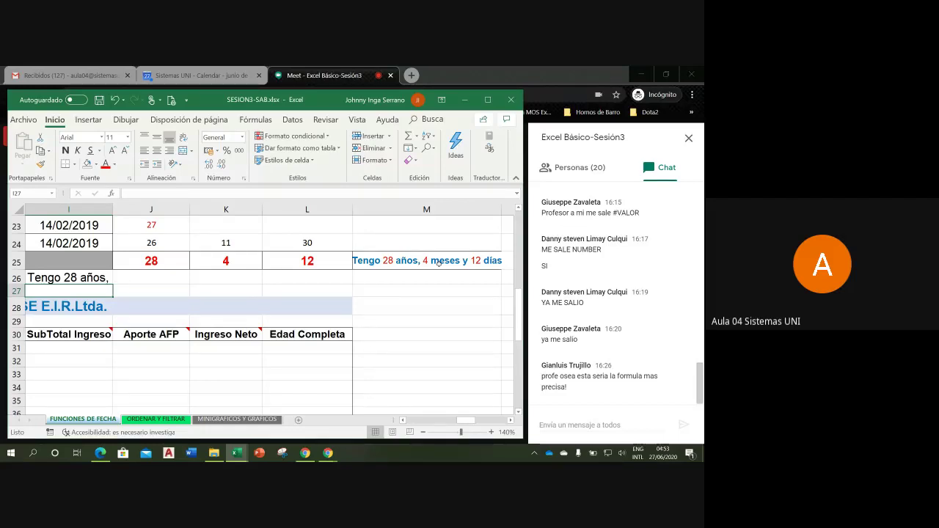
- Reopen the I26 formula and select its text through años
double_click(88, 279)
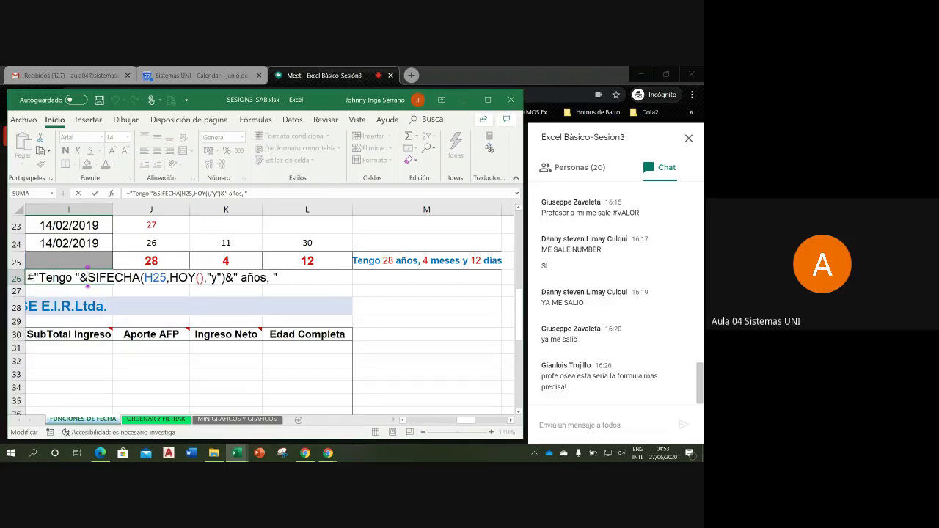
drag(31, 278, 285, 281)
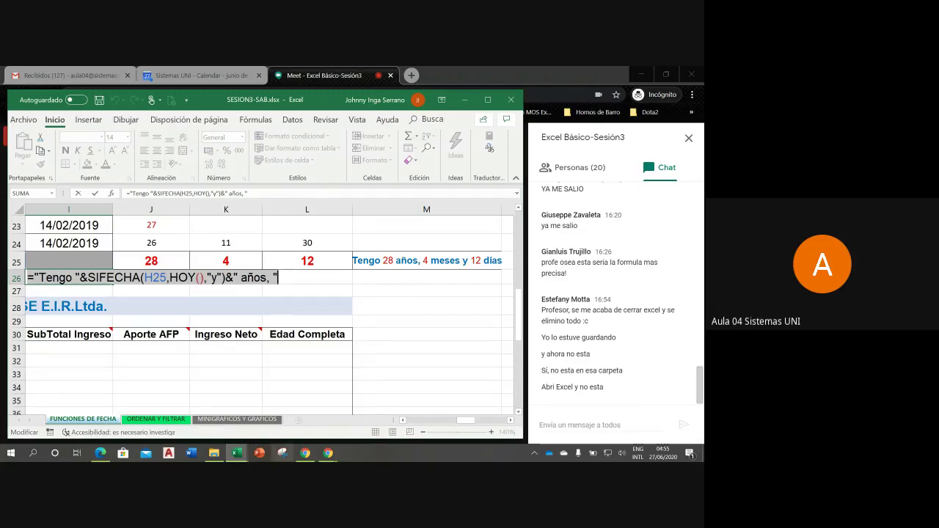
mouse_move(328, 453)
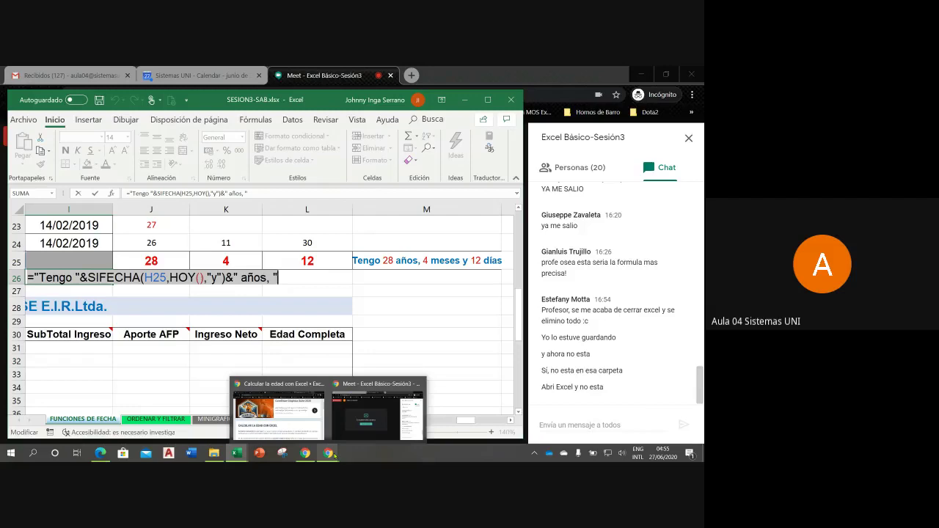
- Browse the OneDrive 1) Nivel Básico course files in Chrome, then bring up File Explorer's Exámenes folder
click(292, 390)
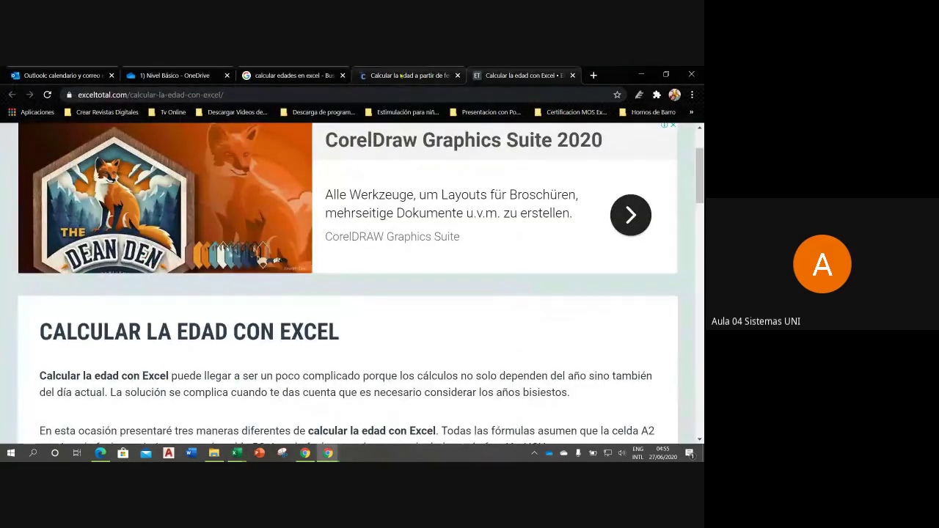
click(401, 75)
click(174, 75)
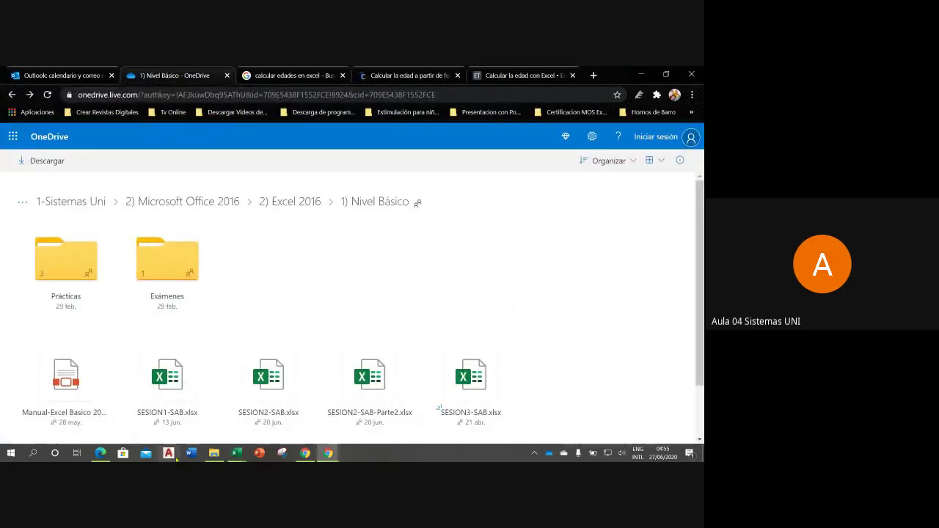
click(213, 453)
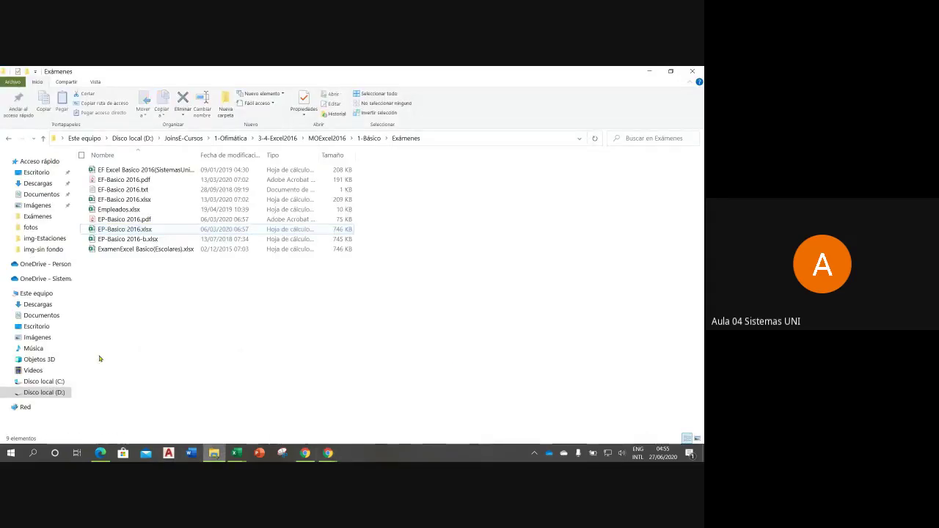
- View the Descargas folder holding SESION3-SAB.xlsx, then return to the Google Meet call in Chrome
click(44, 185)
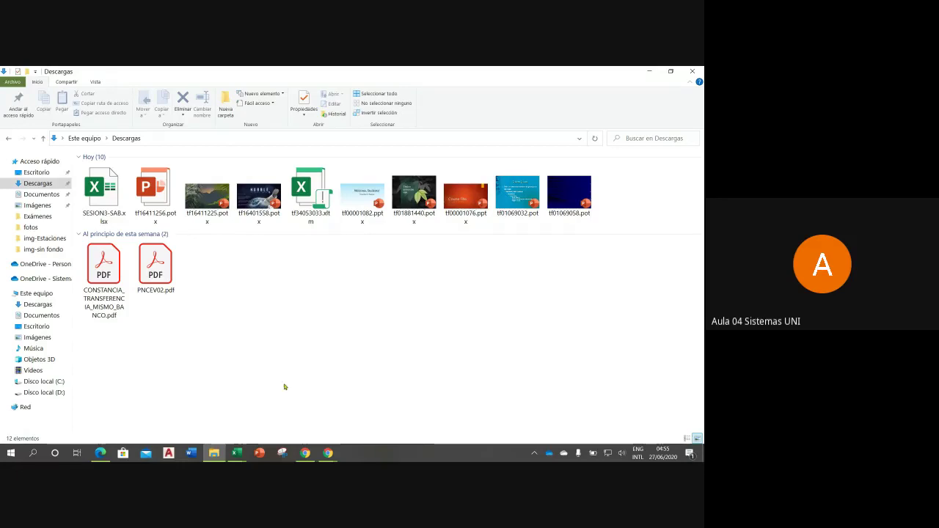
click(328, 452)
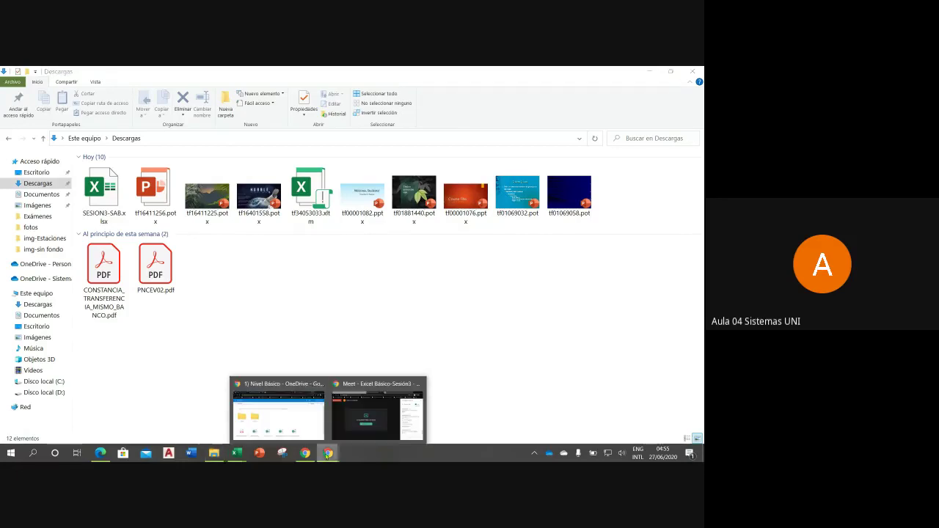
click(351, 393)
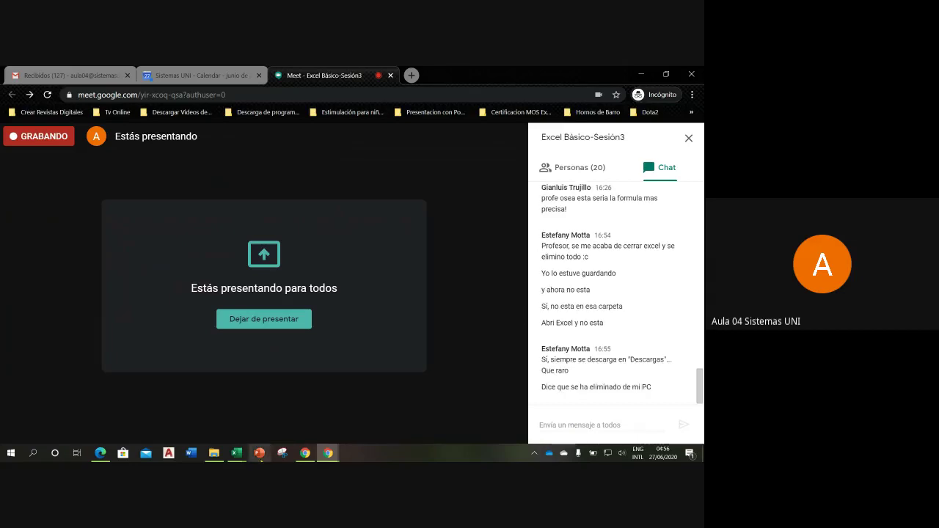
mouse_move(236, 453)
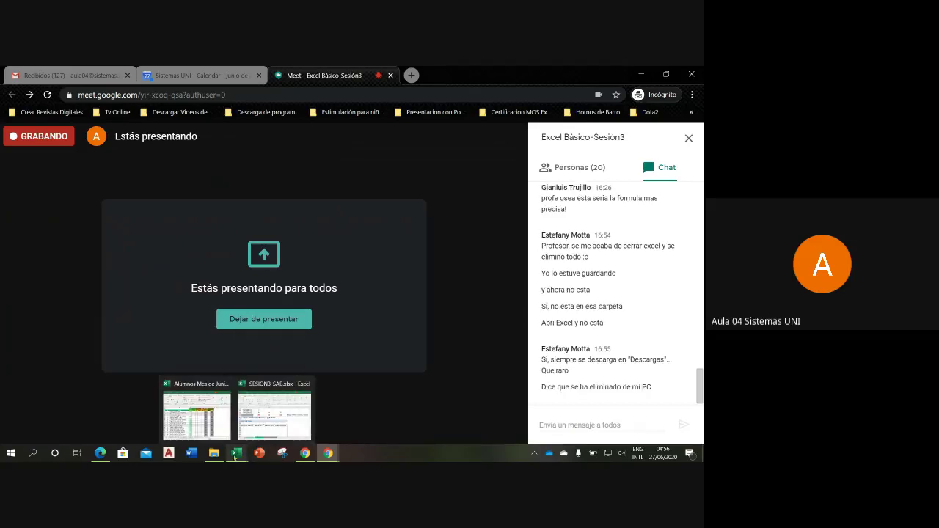
- Switch back to the SESION3-SAB.xlsx workbook in Excel over the Meet call
click(248, 420)
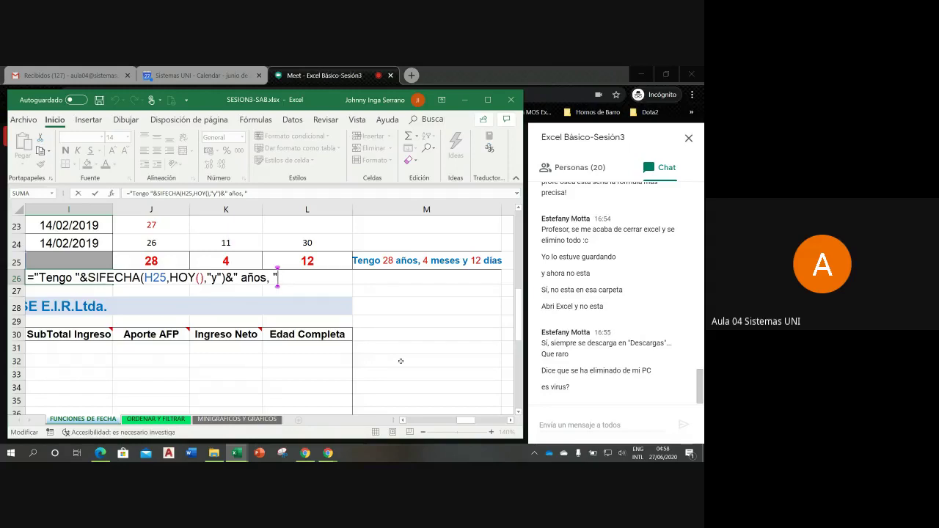
- Append &SIFECHA(H25,HOY(),"ym") to the I26 formula so it shows 'Tengo 28 años, 4'
text(&)
drag(88, 278, 226, 277)
key(ctrl+c)
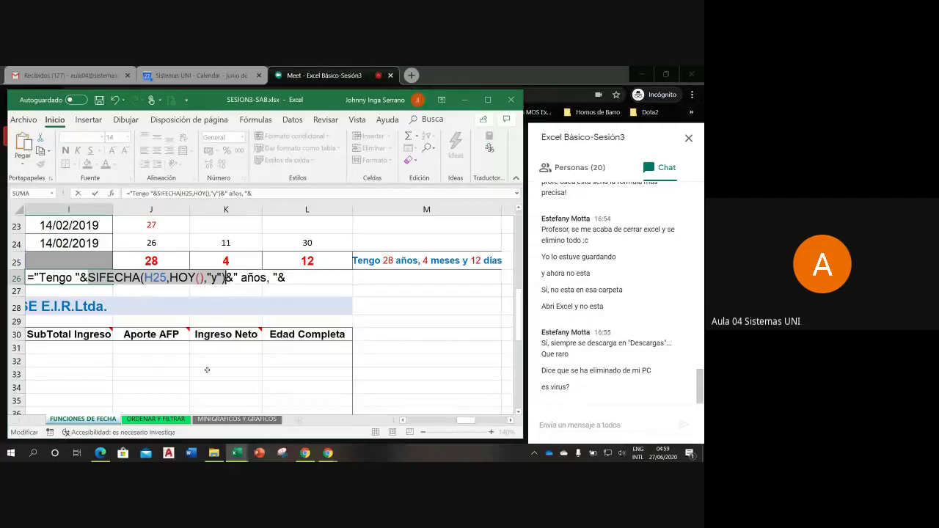
click(285, 277)
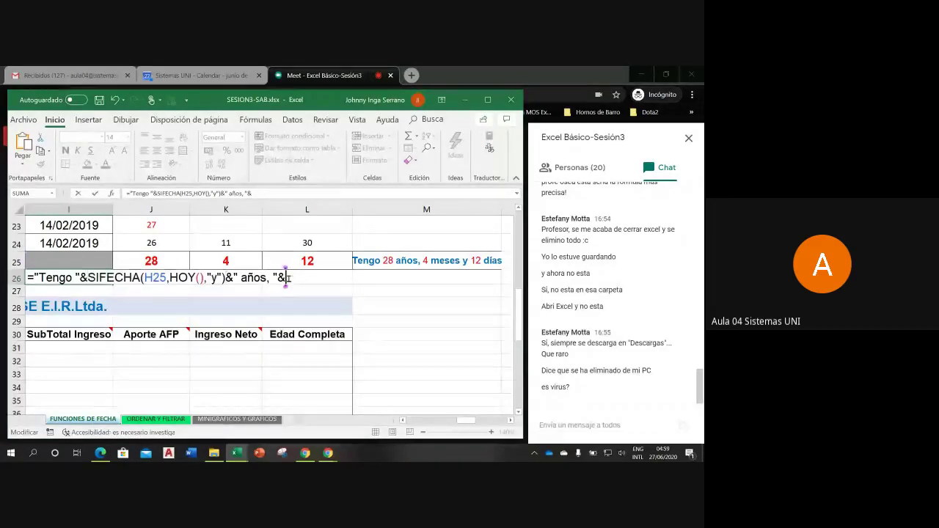
key(ctrl+v)
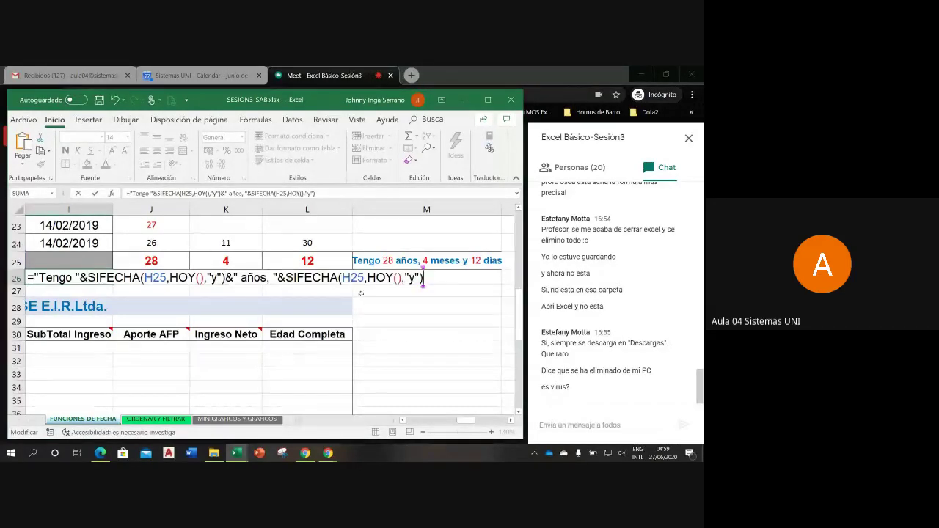
key(Left)
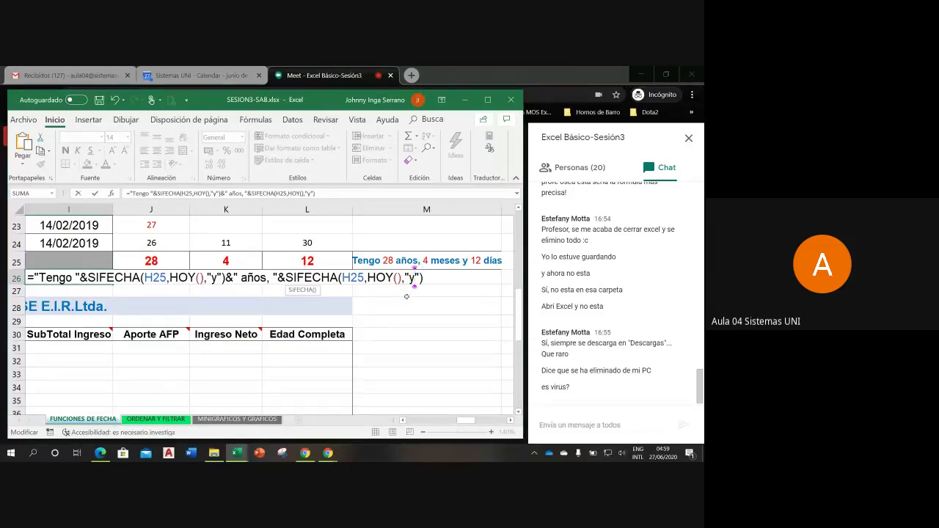
text(m)
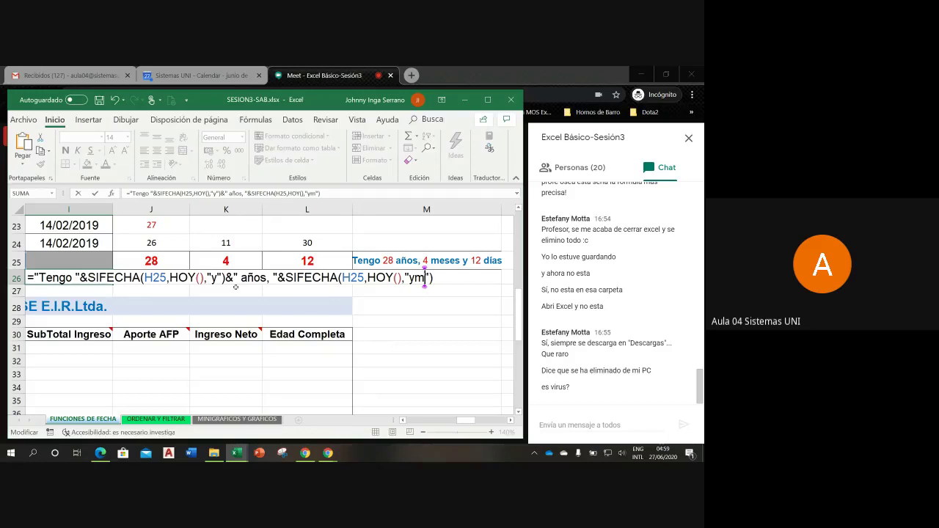
key(Return)
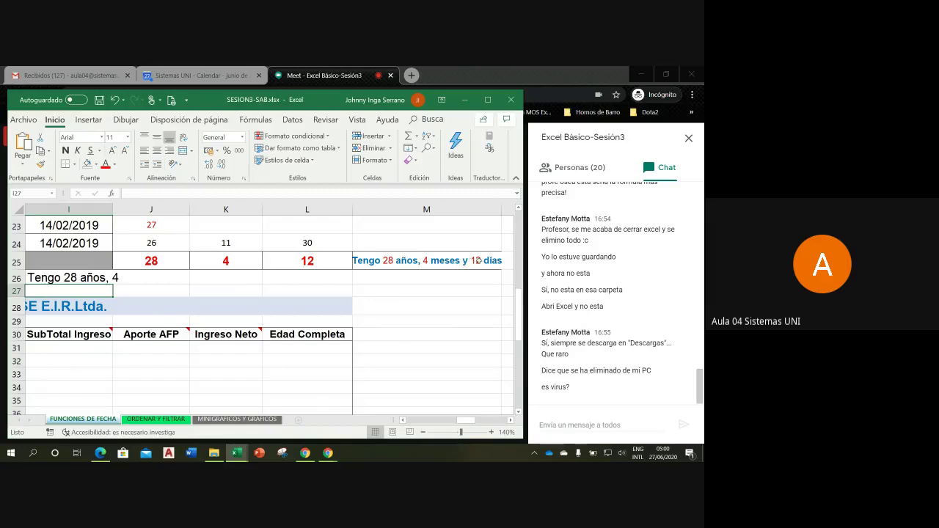
- Append &" meses y " to the end of the I26 formula
double_click(66, 277)
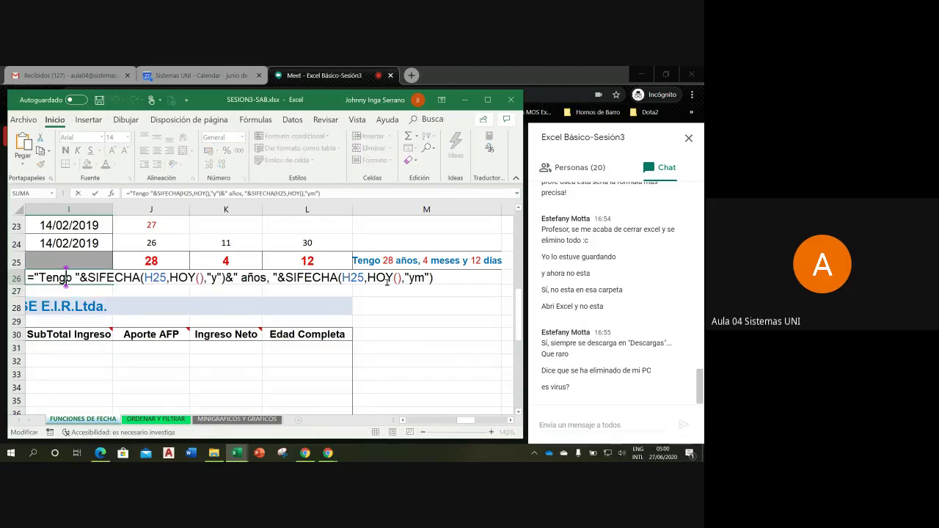
click(432, 278)
text(&)
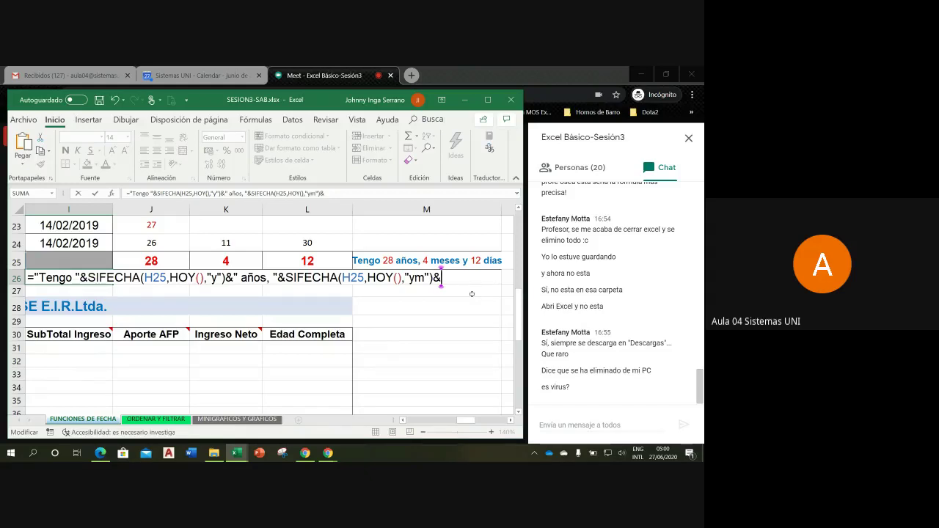
text(")
text( mes)
text(es)
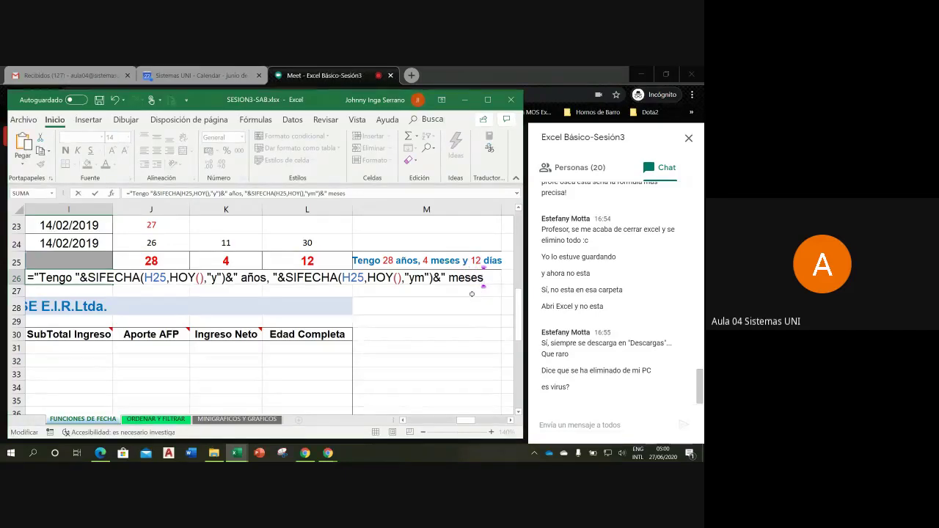
text( y )
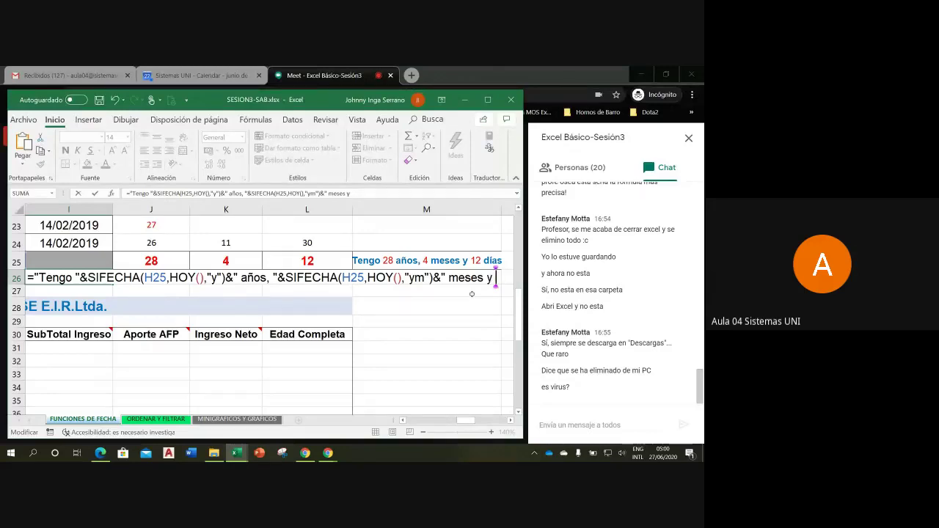
text(")
key(Return)
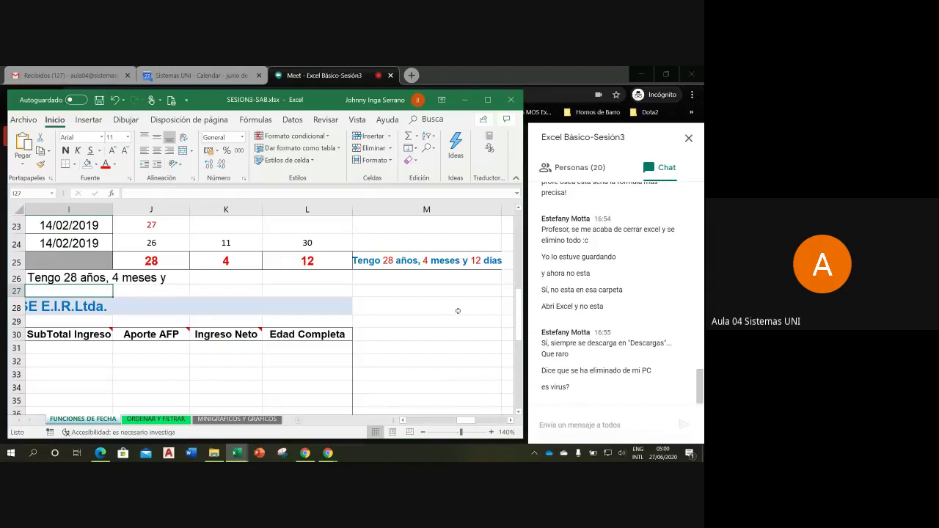
- Append a copied SIFECHA(H25,HOY(),"md") to the I26 formula so the 12 days appear
double_click(76, 277)
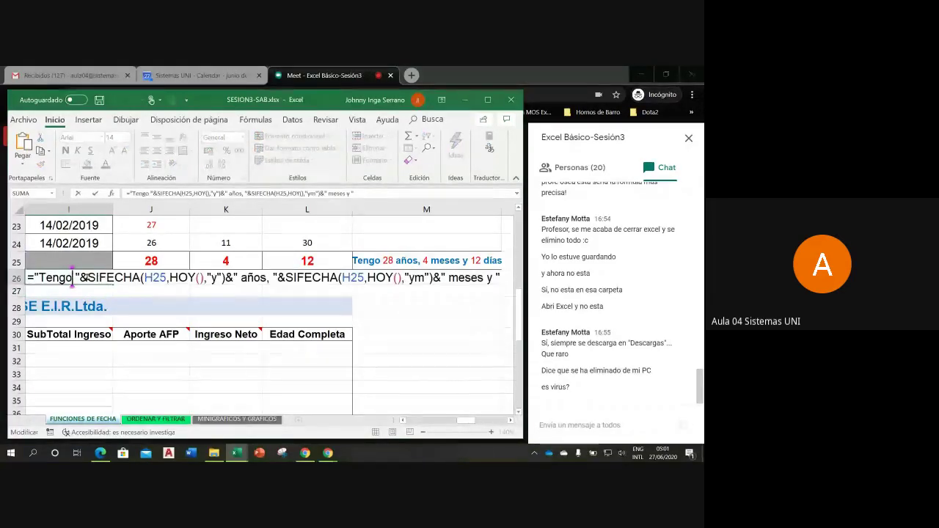
drag(81, 277, 225, 279)
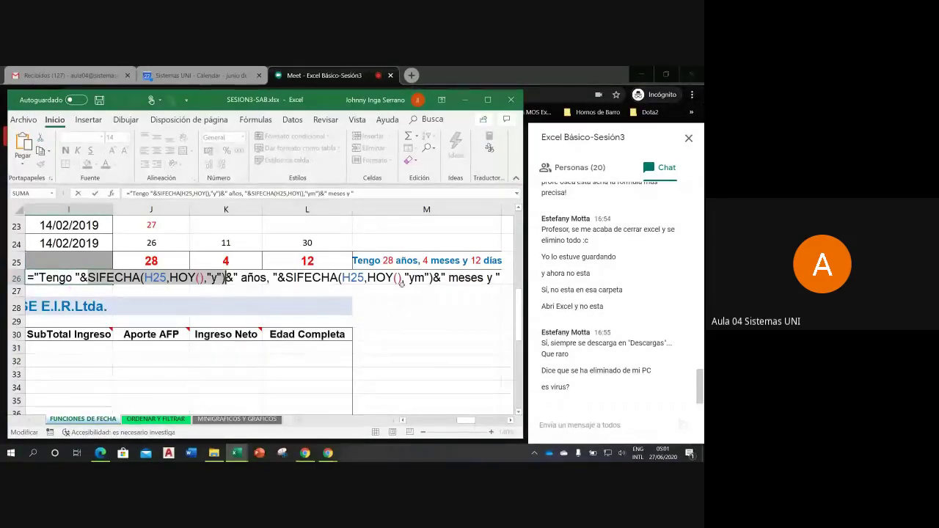
click(502, 278)
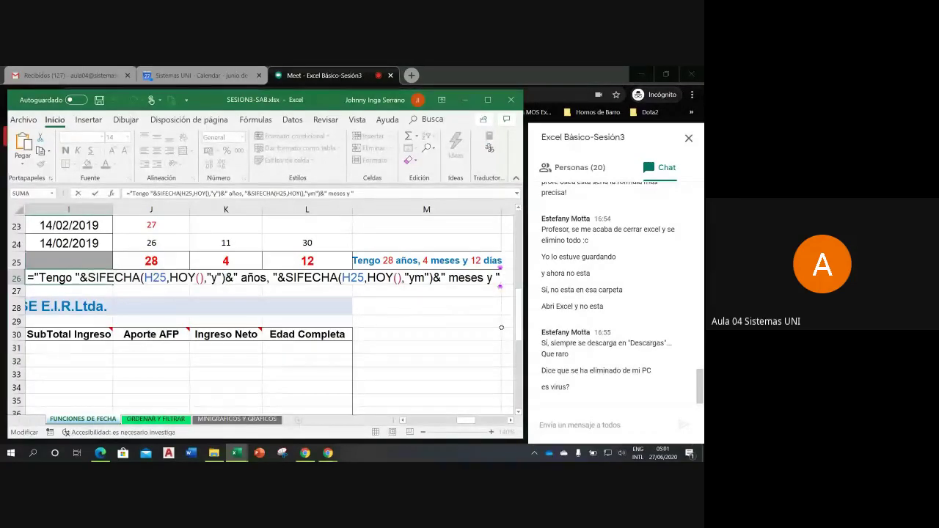
text(&)
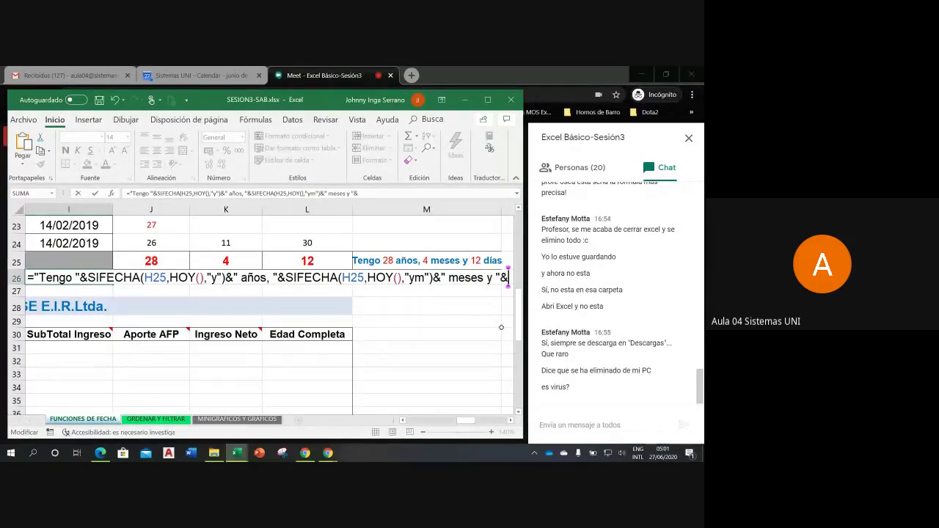
key(ctrl+v)
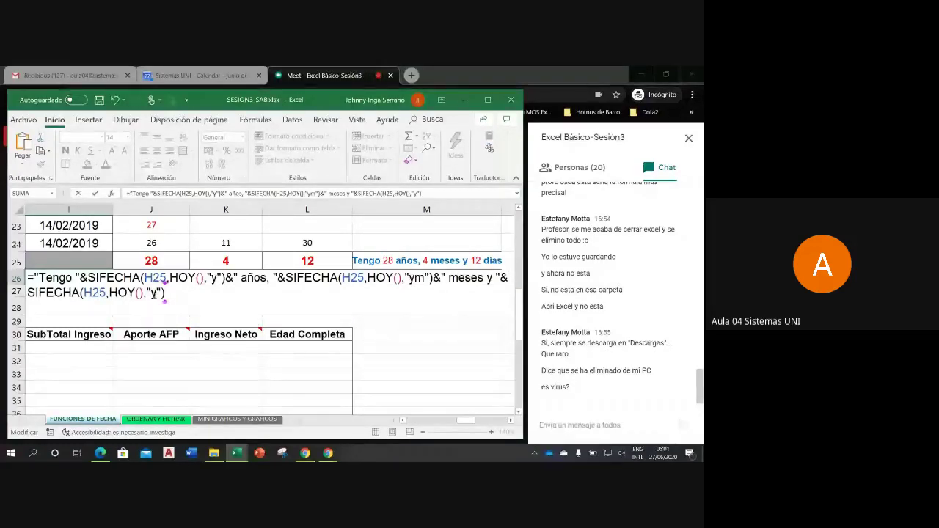
double_click(153, 294)
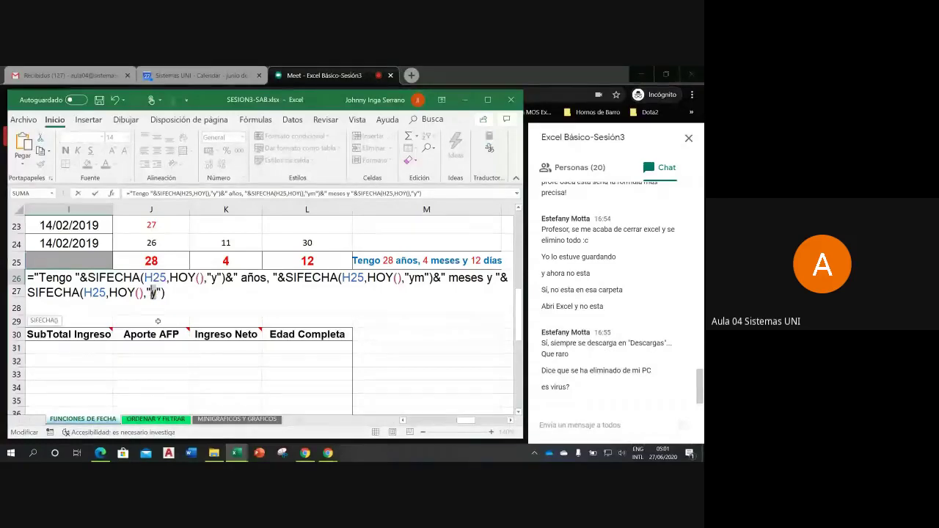
text(md)
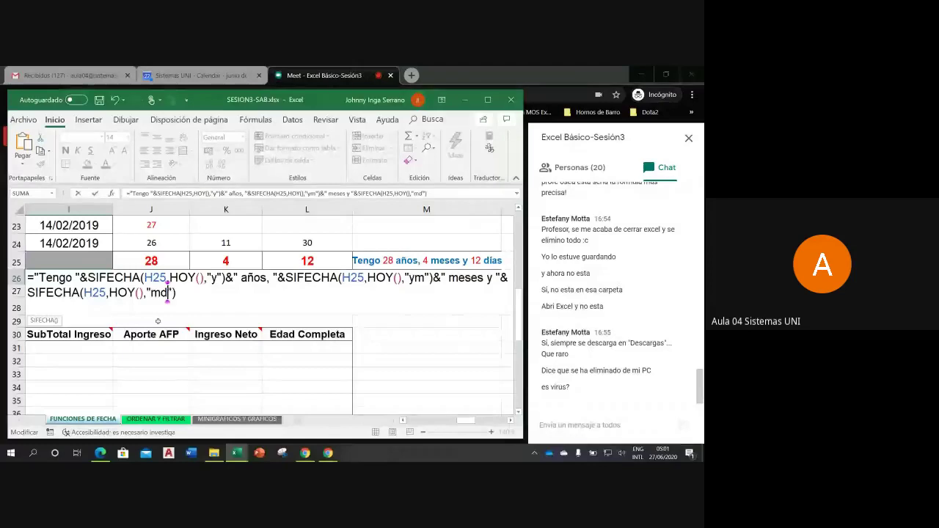
key(End)
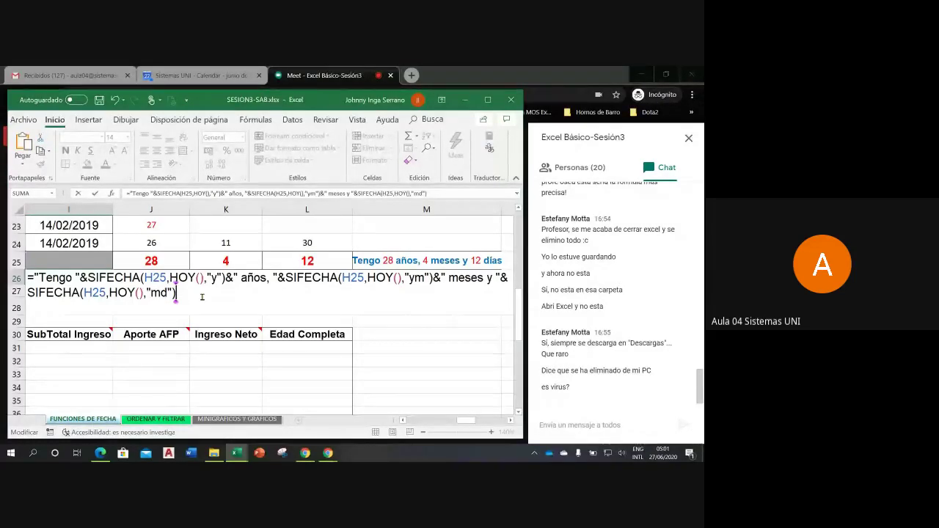
key(Return)
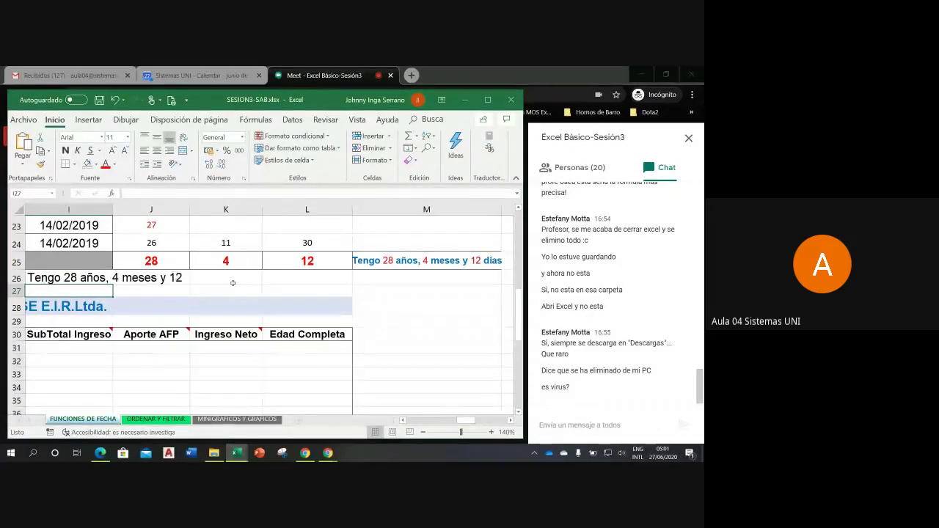
- Append &" días" to the I26 formula, completing 'Tengo 28 años, 4 meses y 12 días'
click(47, 277)
double_click(47, 277)
drag(27, 292, 176, 293)
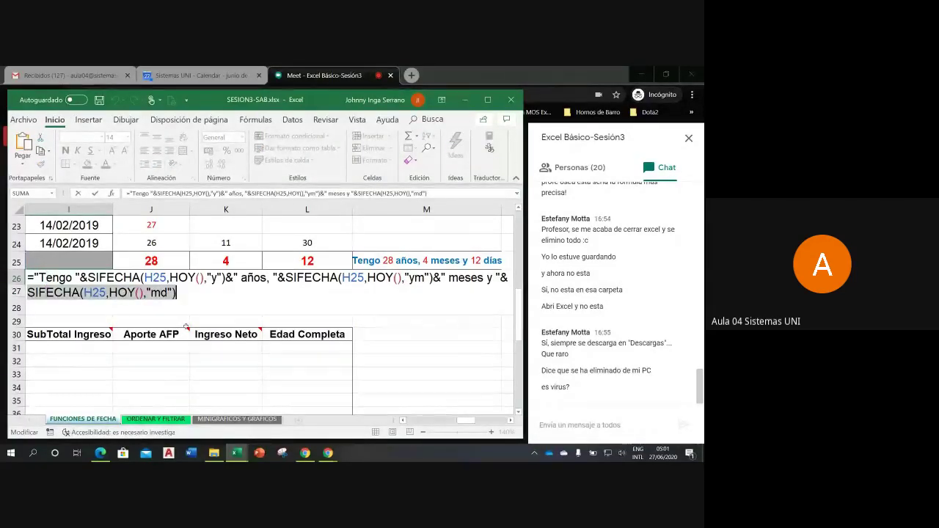
key(Return)
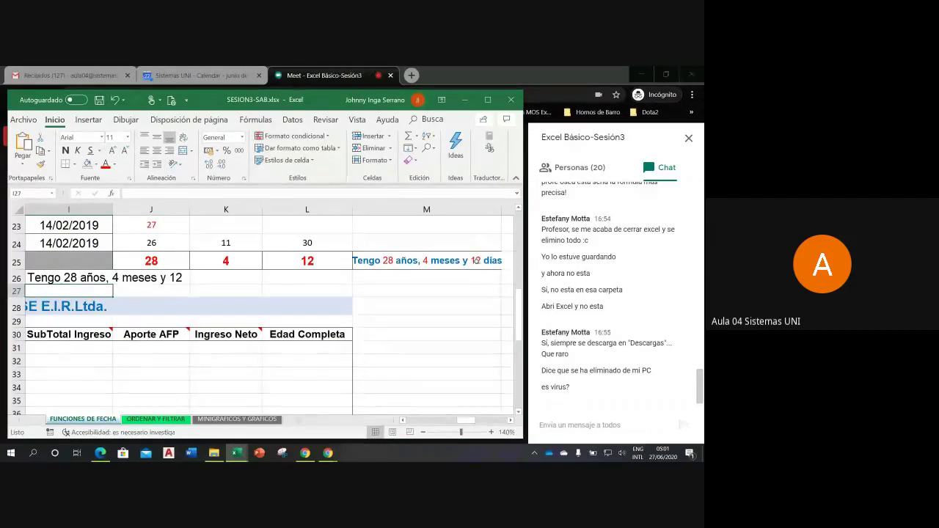
double_click(80, 277)
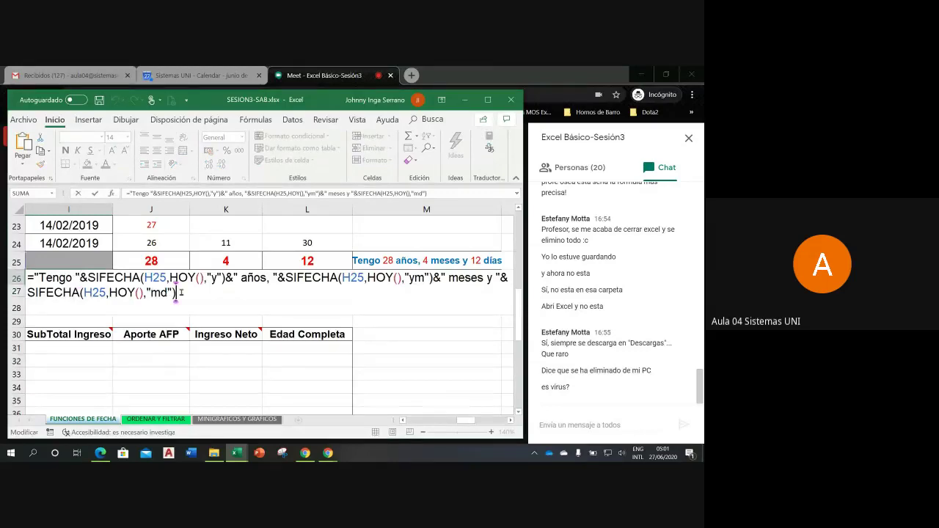
text(&)
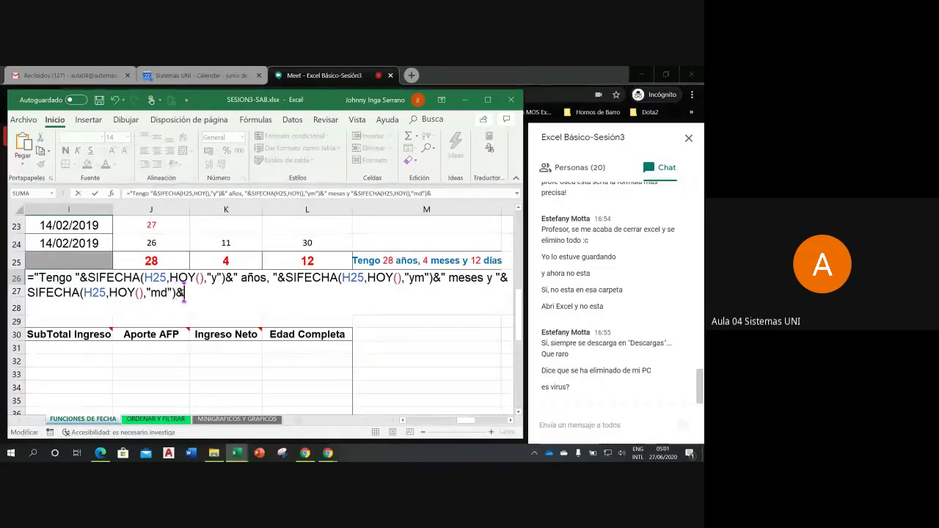
text(")
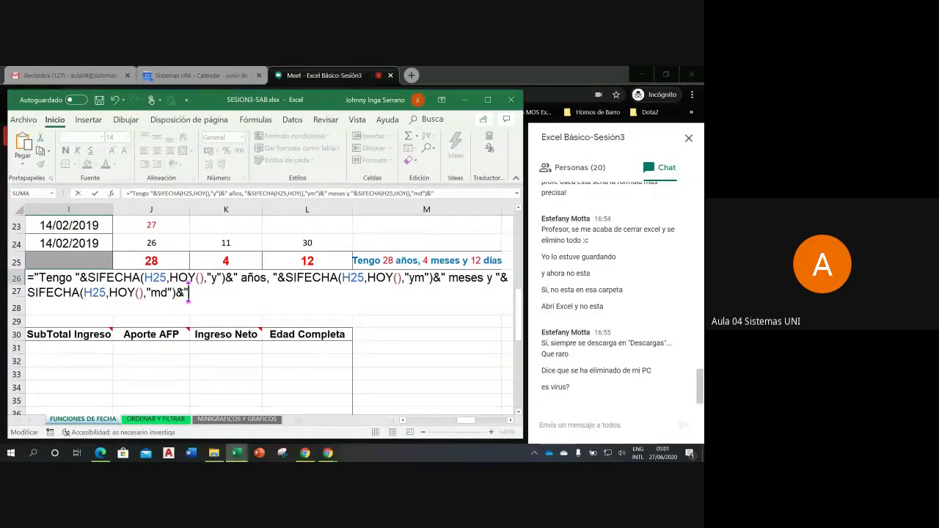
text( d)
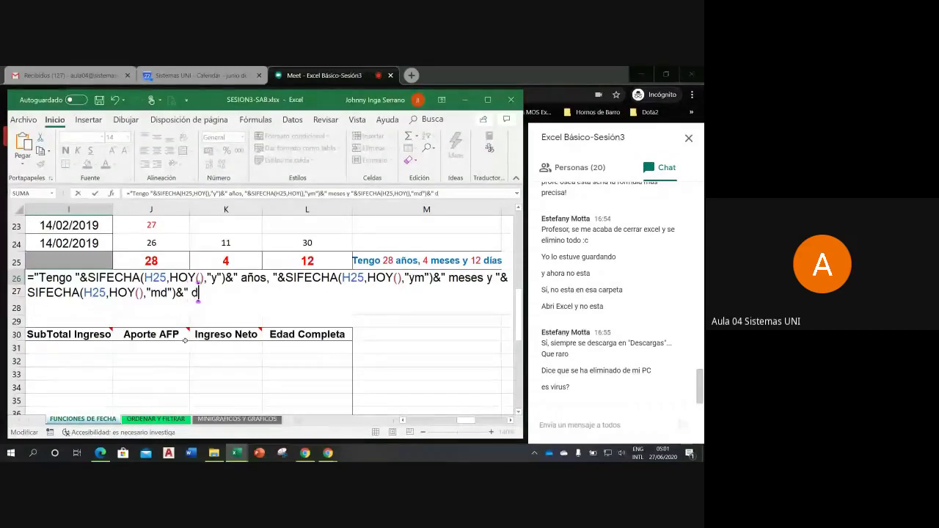
text(ías)
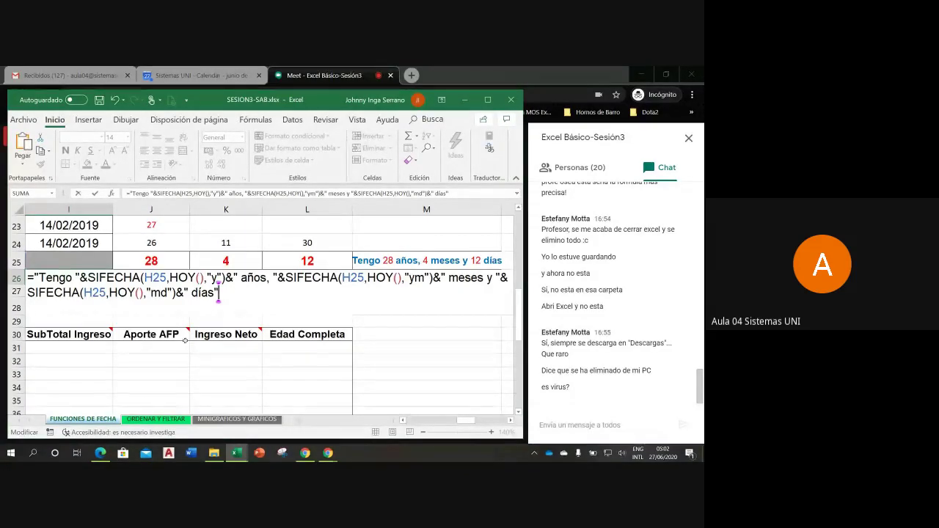
key(Return)
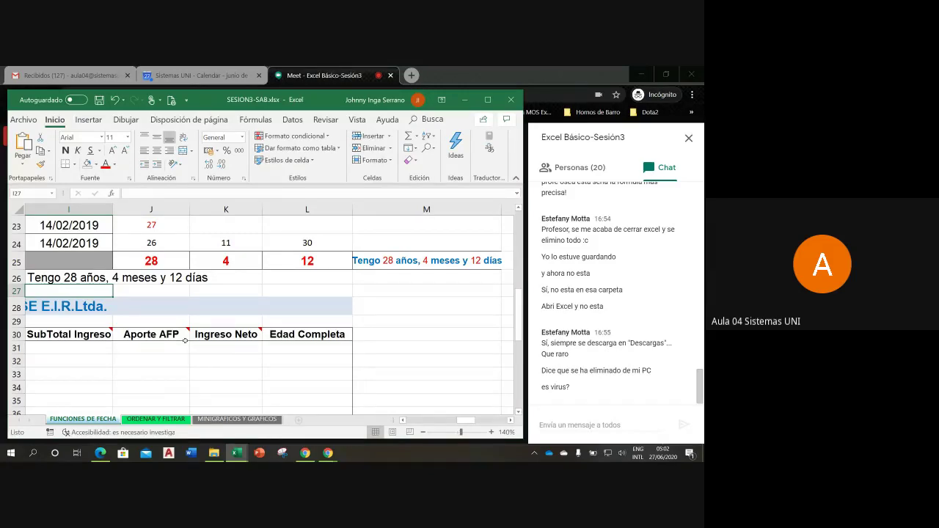
- Enter 09/07/1972 as the birth date in H25
click(402, 421)
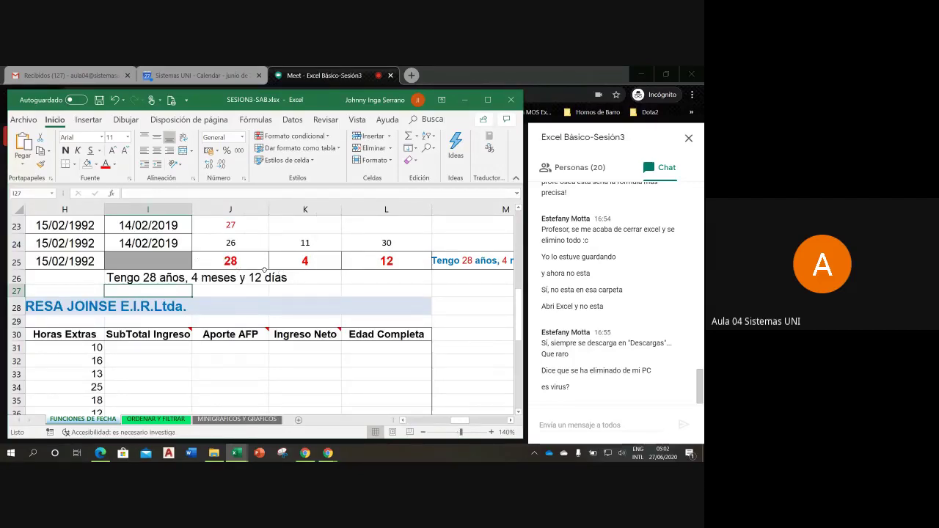
click(86, 263)
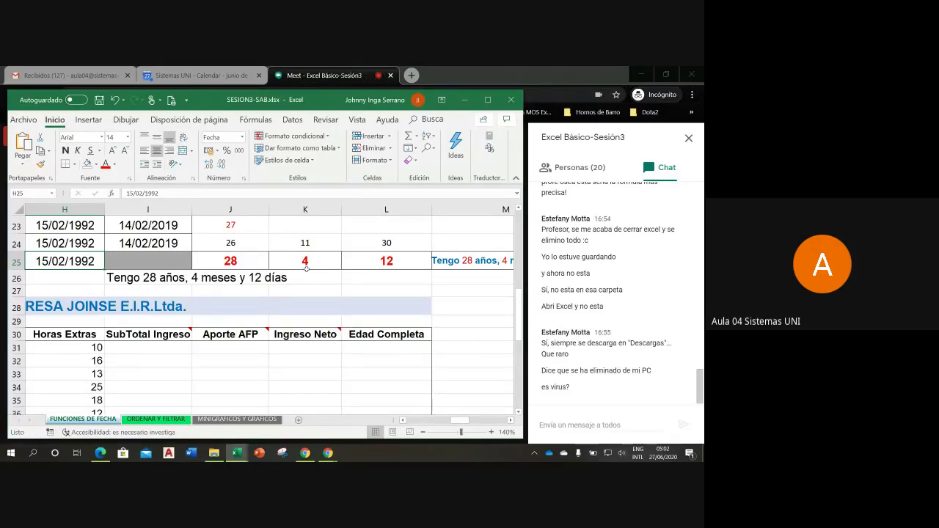
text(09/07/)
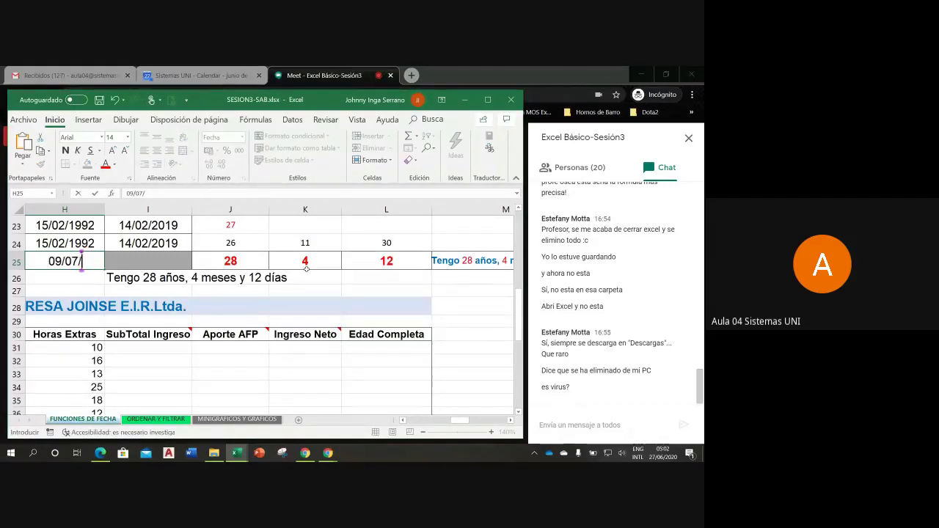
text(1972)
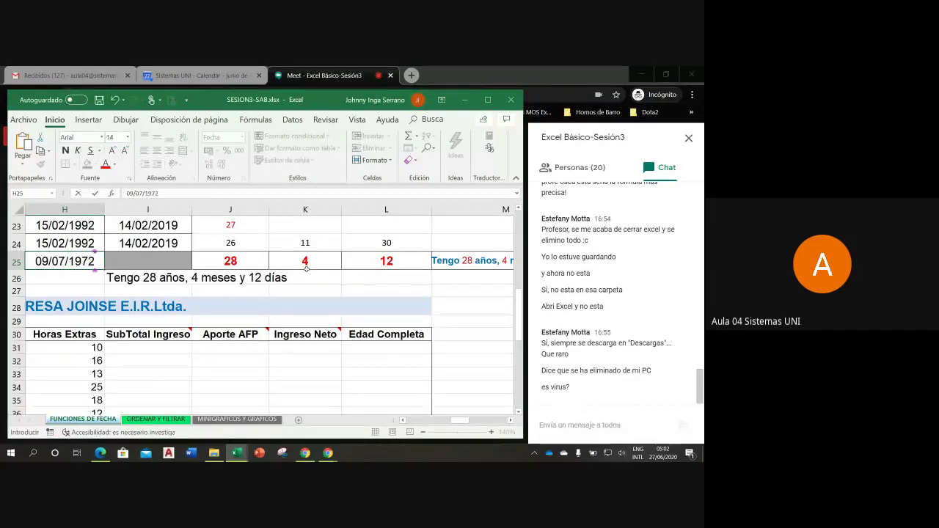
key(Return)
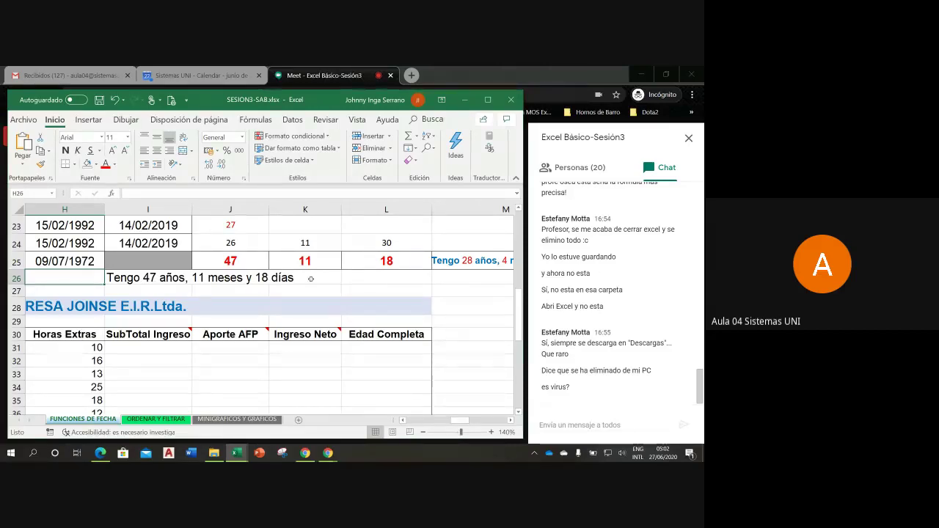
- Change H25's birth date to 12/08/1981 and check the updated sentence in I26
key(Up)
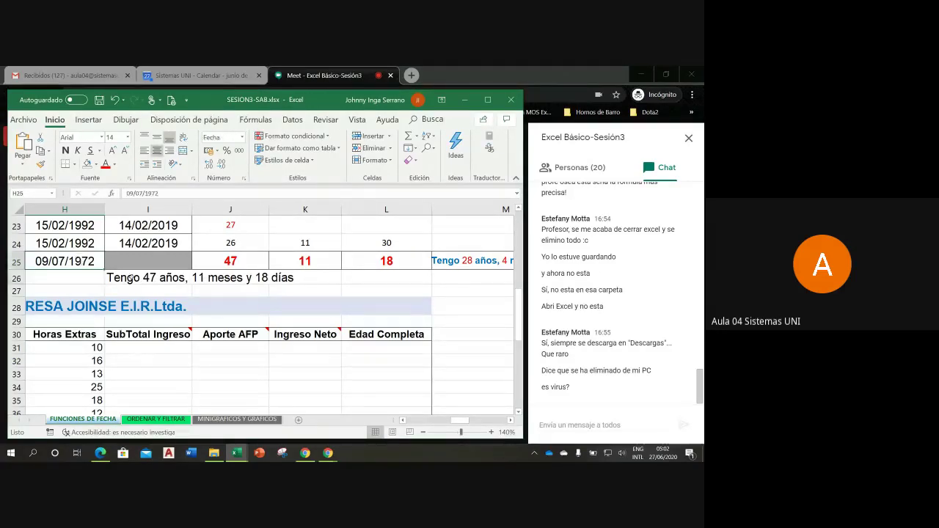
text(12/)
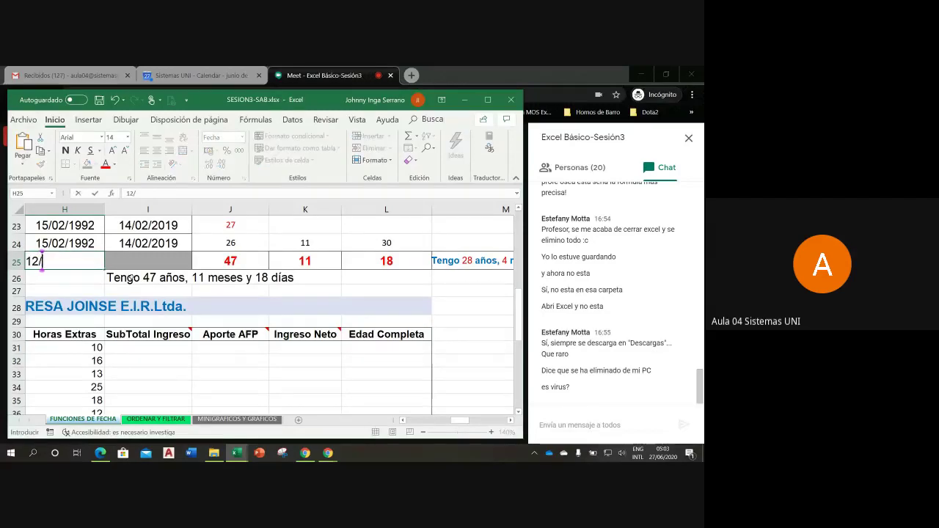
text(08/)
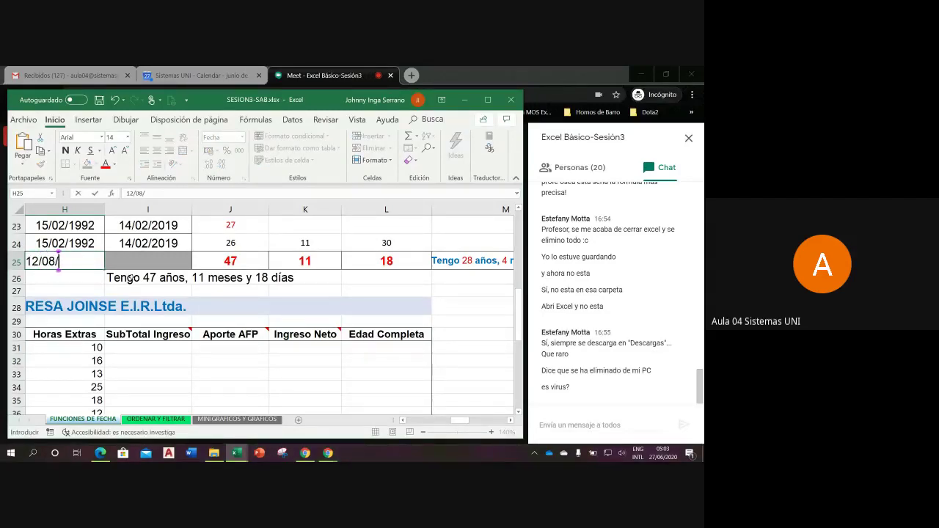
text(198)
text(1)
key(Return)
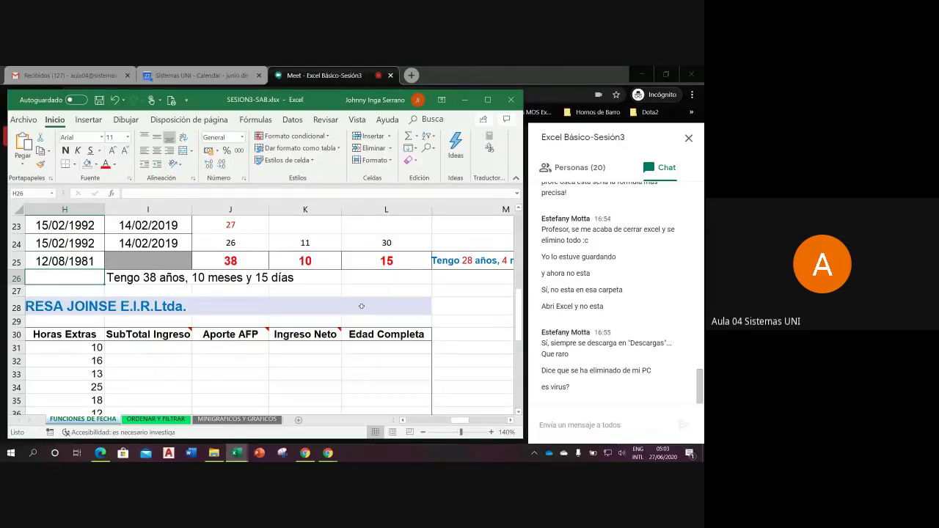
click(129, 279)
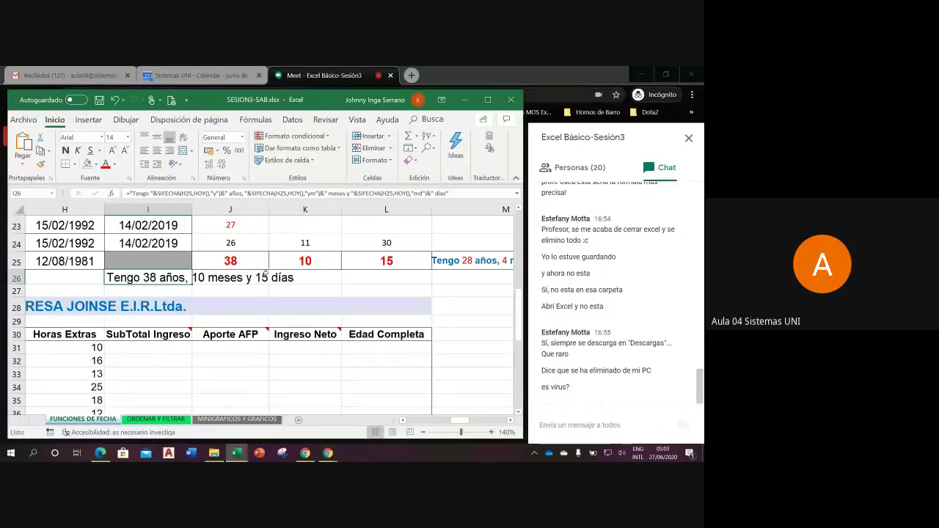
double_click(158, 280)
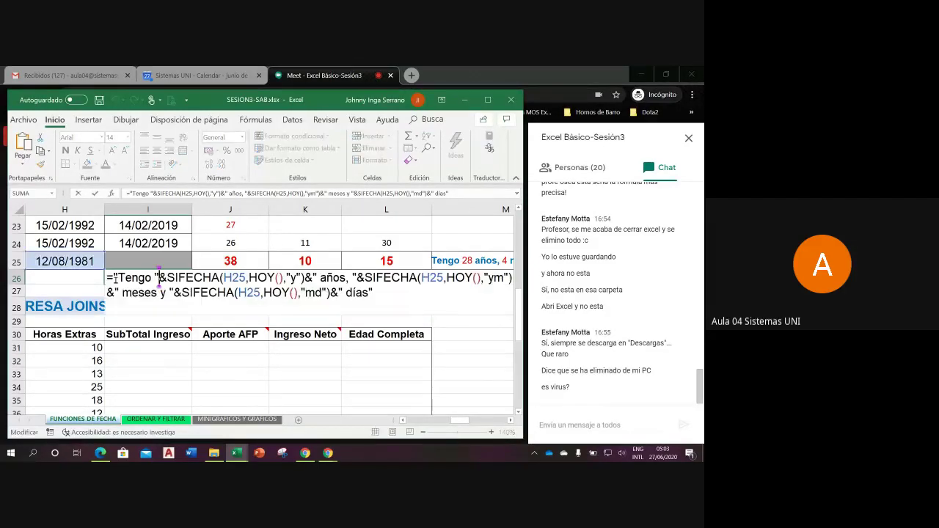
drag(107, 278, 379, 292)
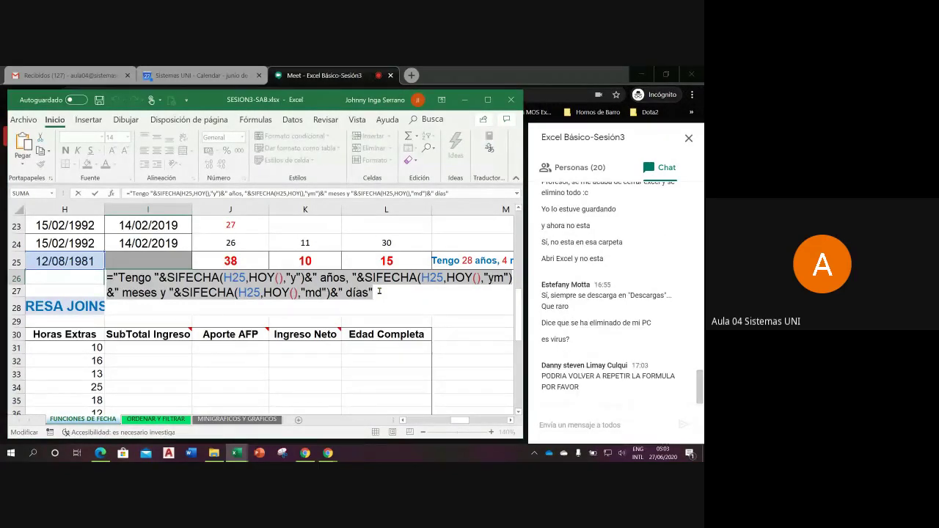
click(193, 293)
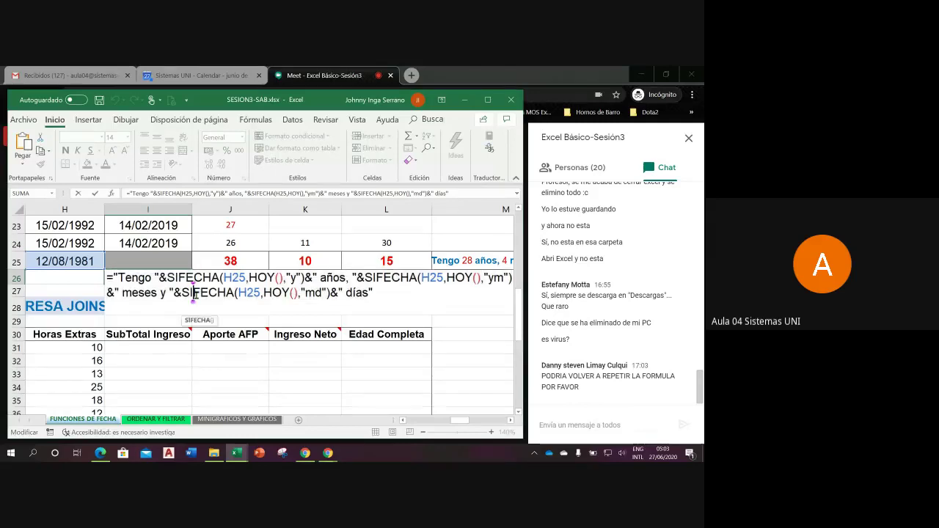
click(372, 292)
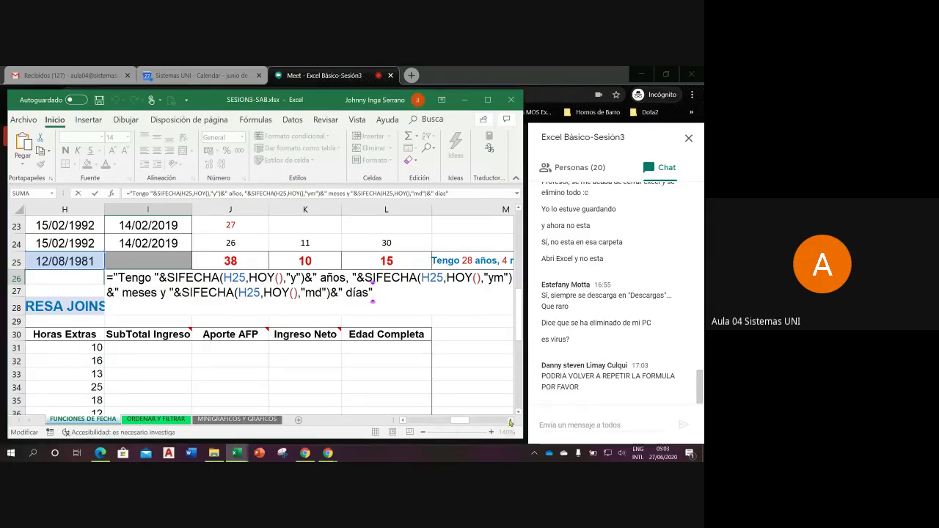
click(510, 422)
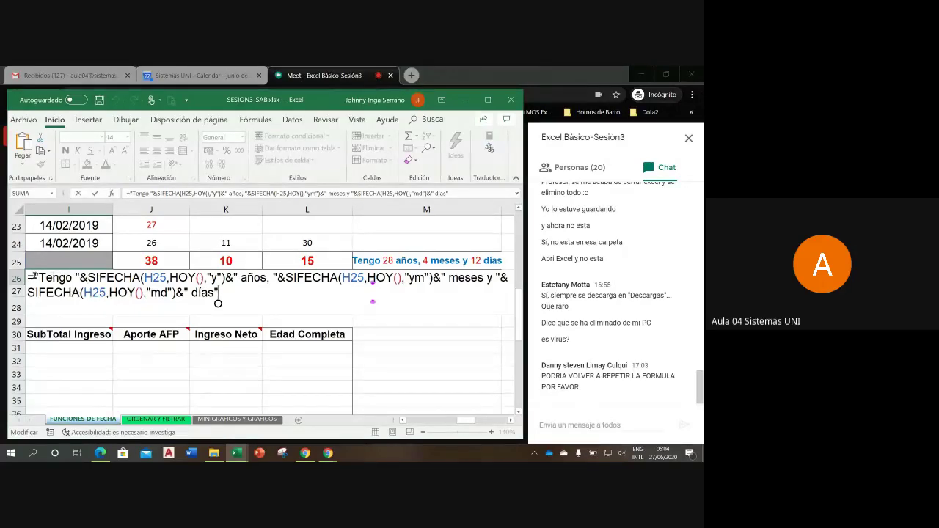
drag(39, 277, 78, 279)
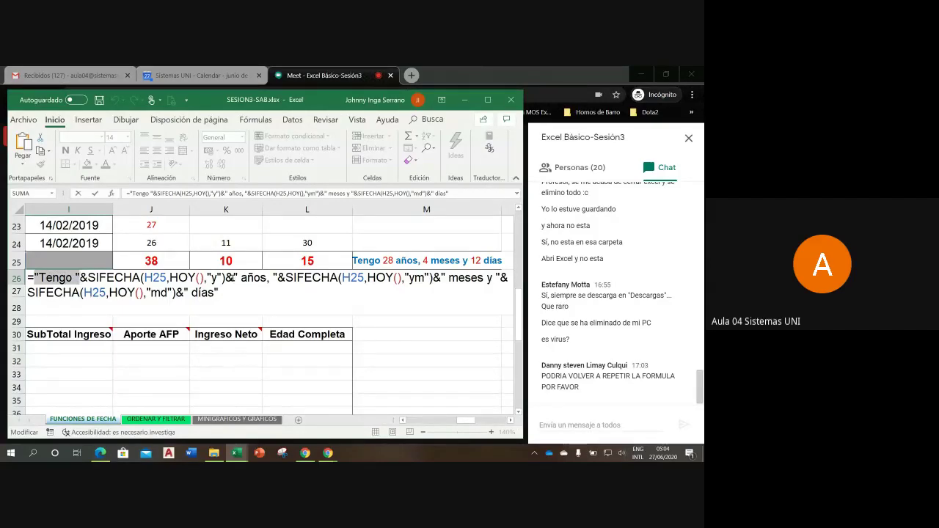
drag(233, 277, 277, 278)
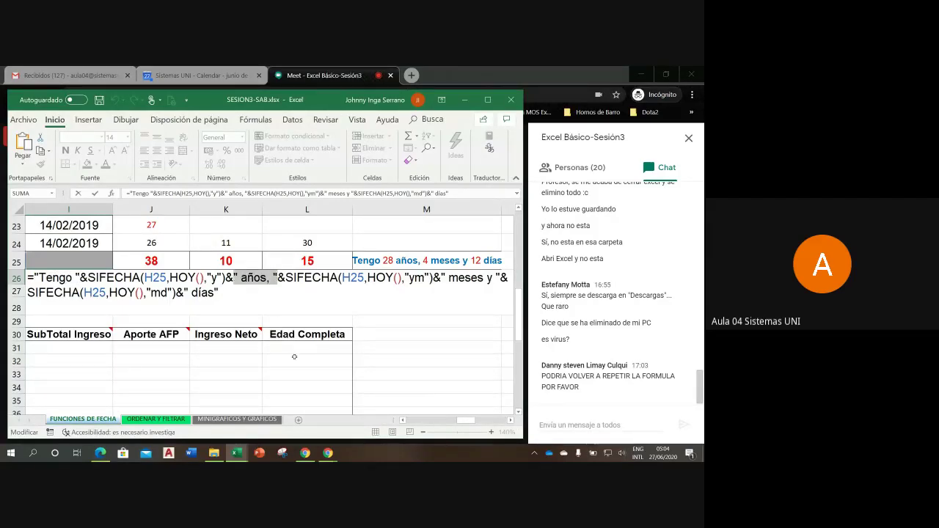
drag(441, 278, 502, 278)
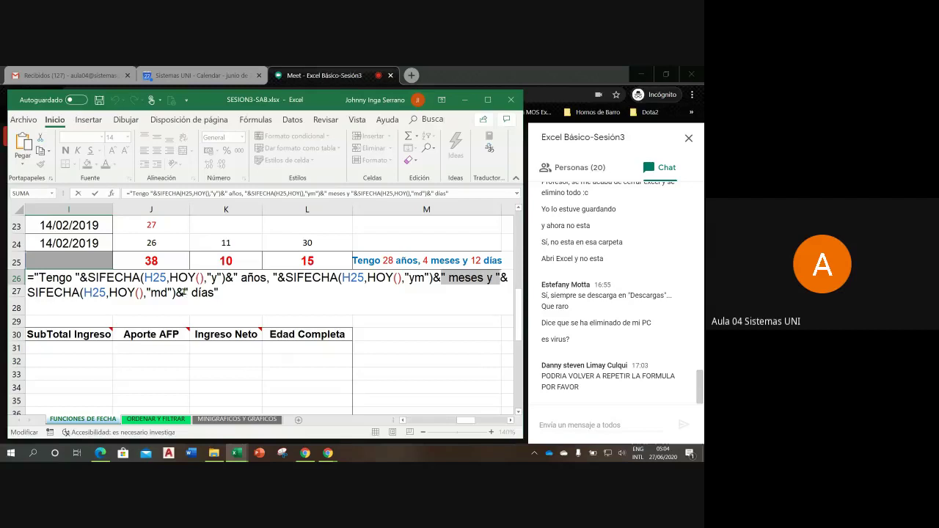
drag(183, 292, 219, 293)
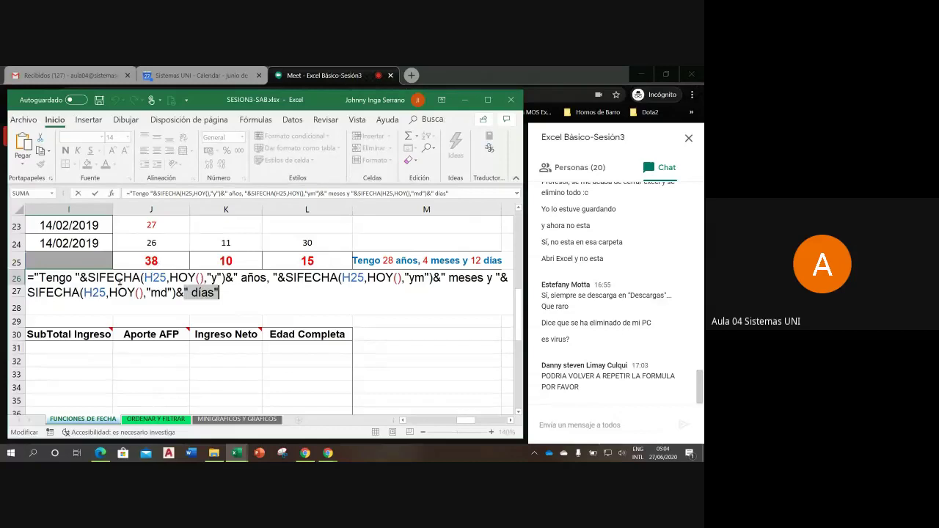
drag(87, 278, 224, 278)
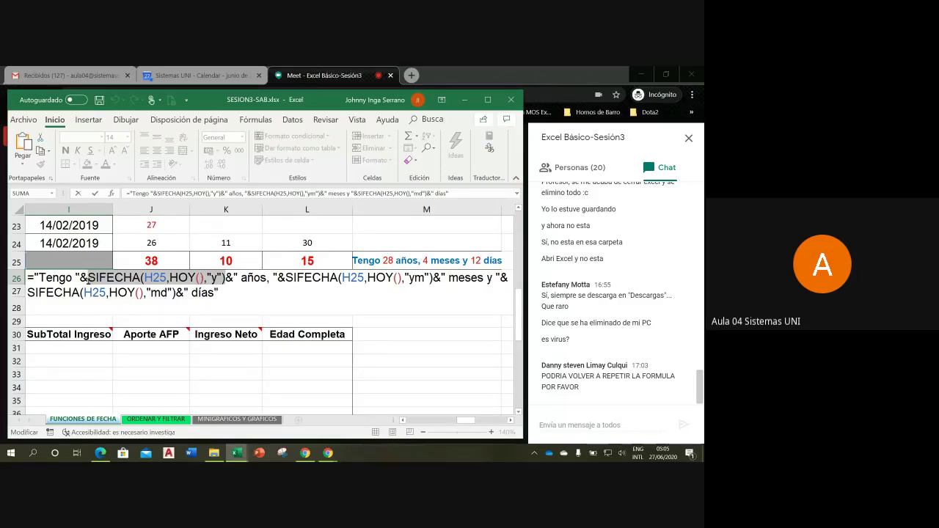
drag(87, 280, 75, 283)
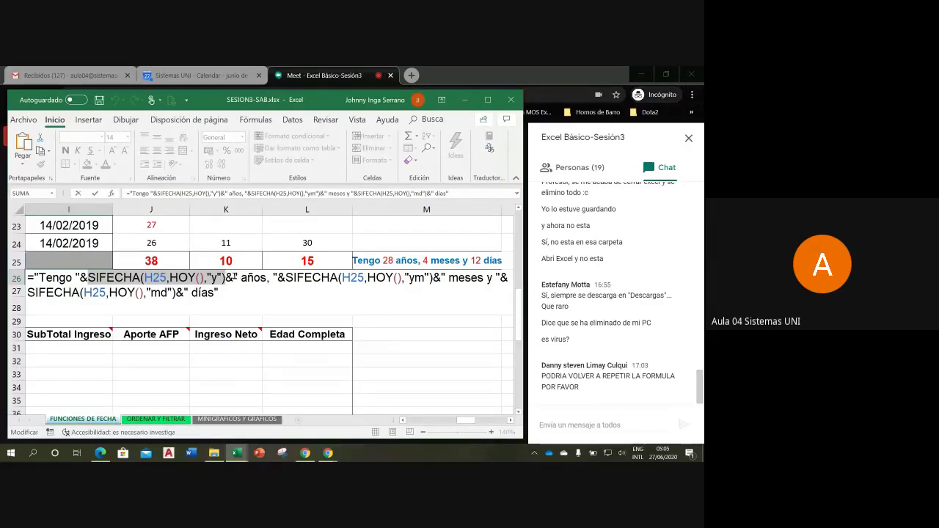
drag(233, 278, 276, 278)
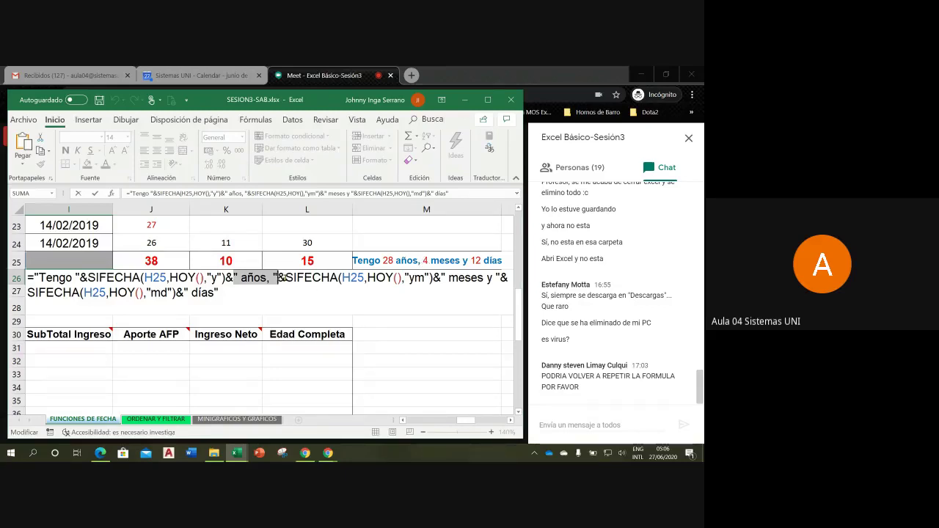
drag(285, 277, 432, 278)
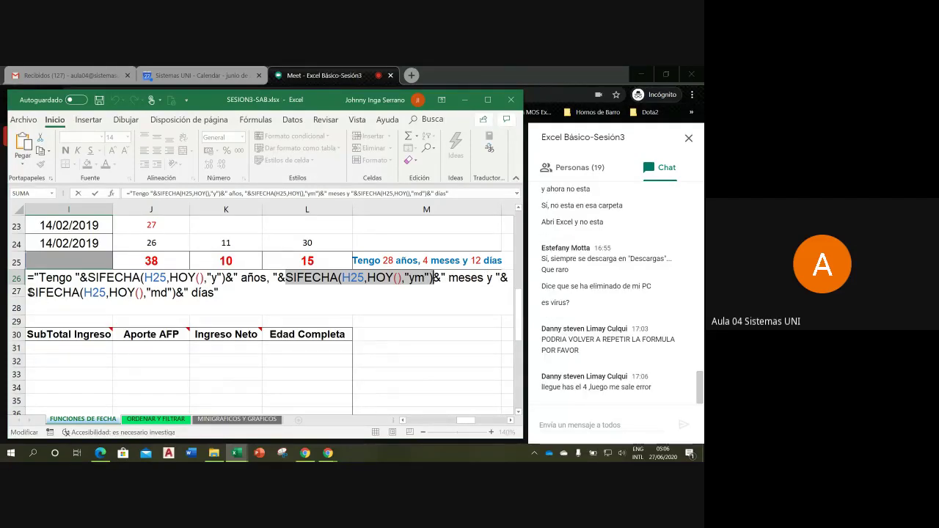
drag(27, 292, 176, 293)
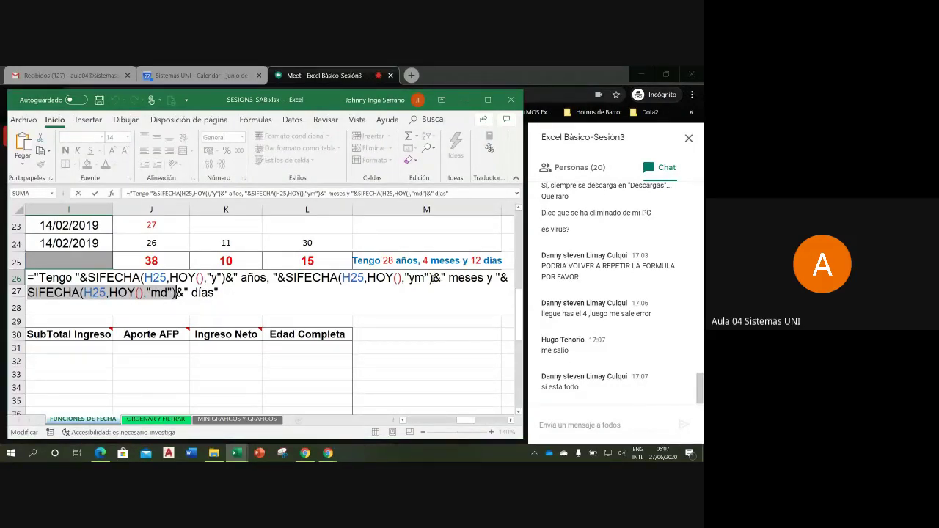
key(Right)
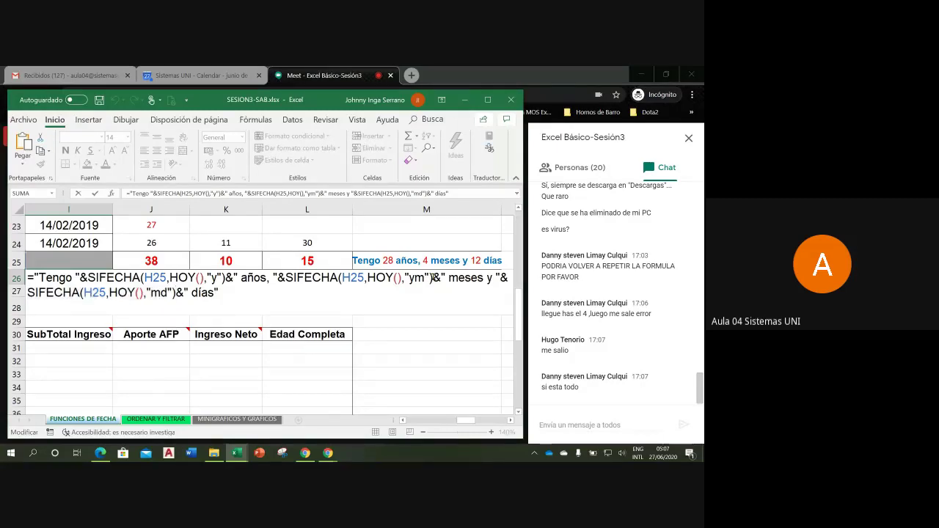
- Delete the I26 formula from the months text onward, leaving only the years part
drag(434, 278, 441, 296)
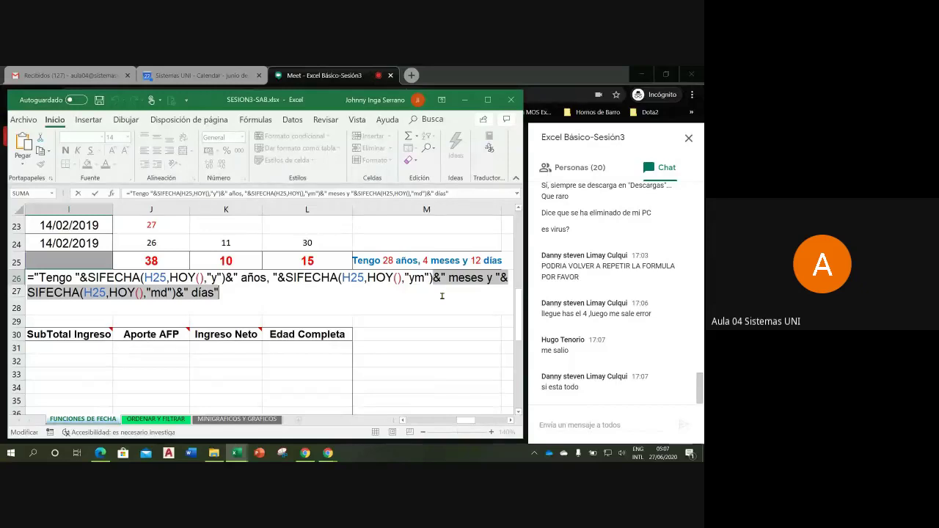
key(BackSpace)
key(Return)
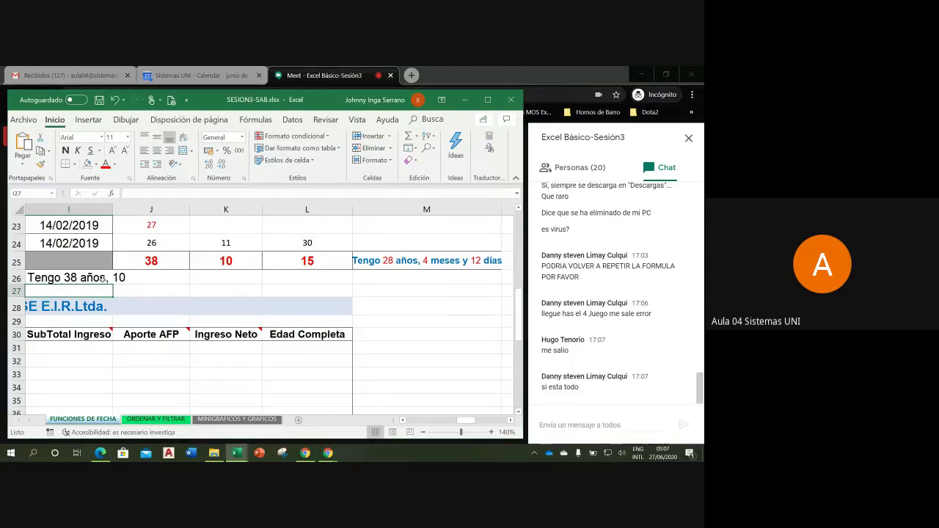
- Append &" meses y "&SIFECHA(H25,HOY(),"md")&" días" to the end of the I26 formula
double_click(76, 277)
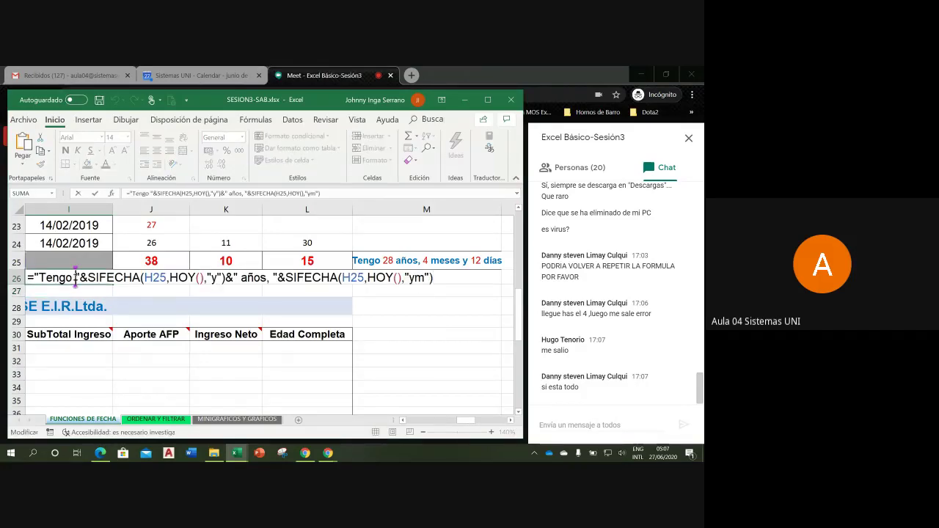
click(434, 278)
text(&" meses y "&SIFECHA(H25,HOY(),"md")&" días")
key(ctrl+Return)
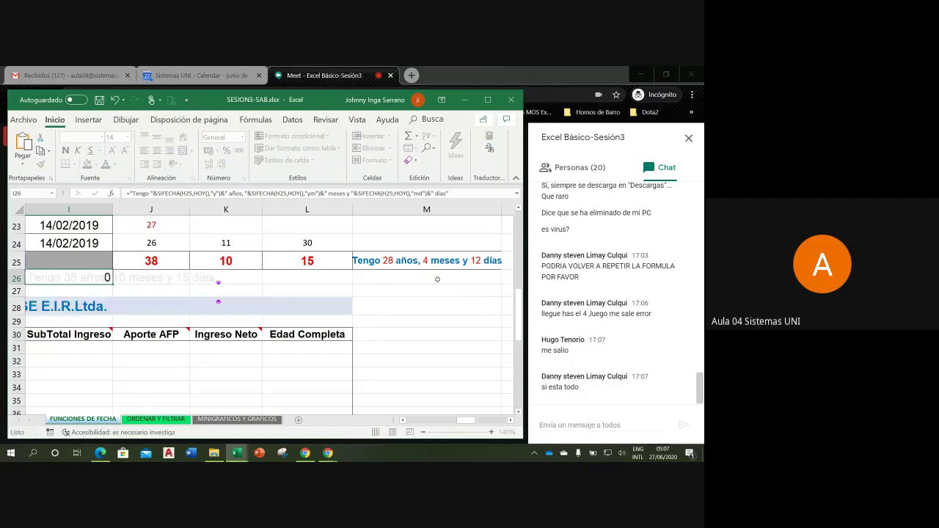
- Copy 15/02/1992 from H24 into H25 and check I26 now reads 28 años, 4 meses, 12 días
click(402, 419)
click(401, 419)
click(129, 259)
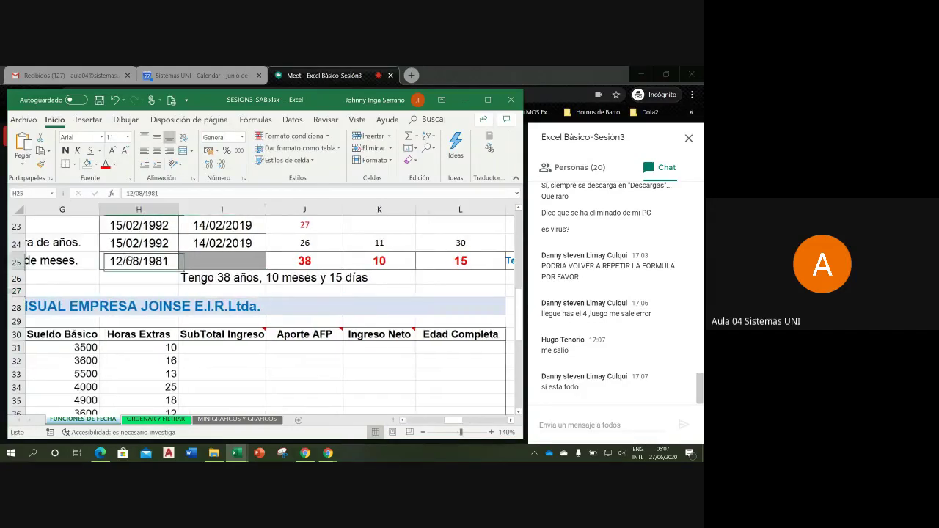
click(140, 243)
key(ctrl+c)
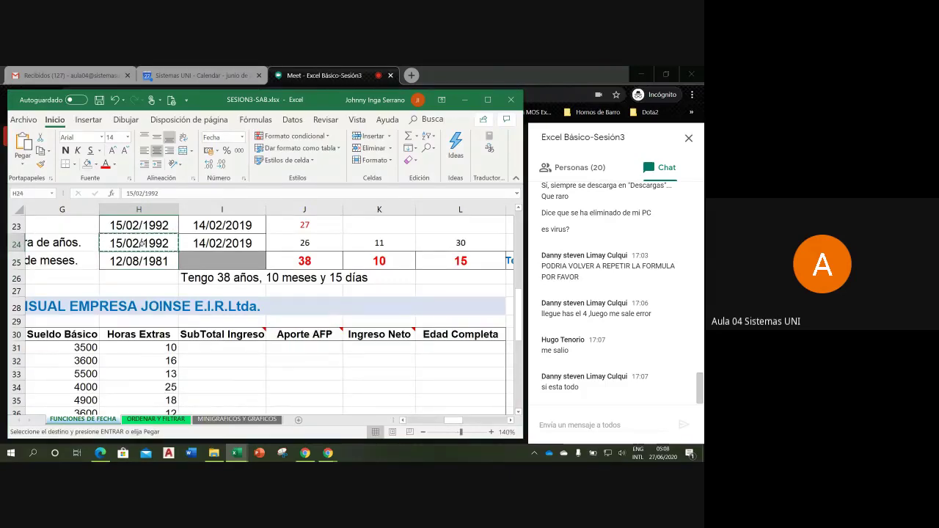
click(140, 261)
key(ctrl+v)
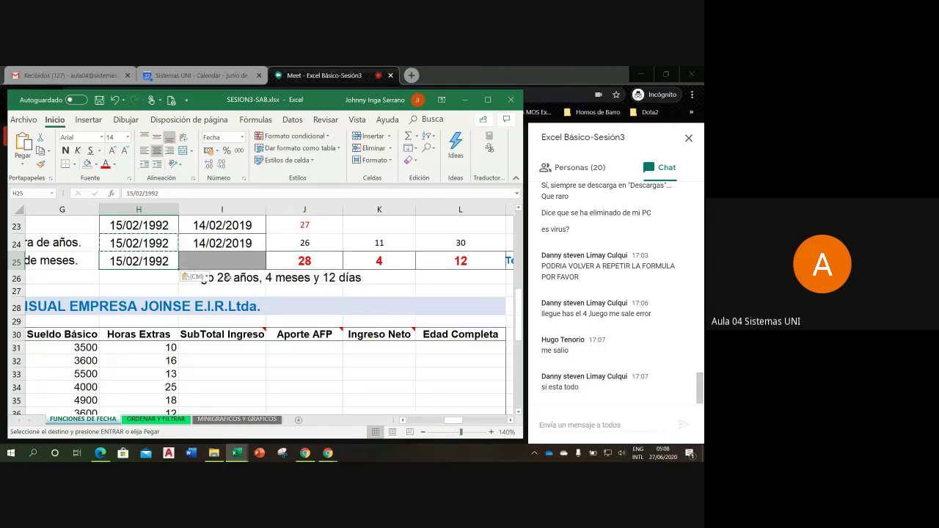
click(227, 277)
key(Escape)
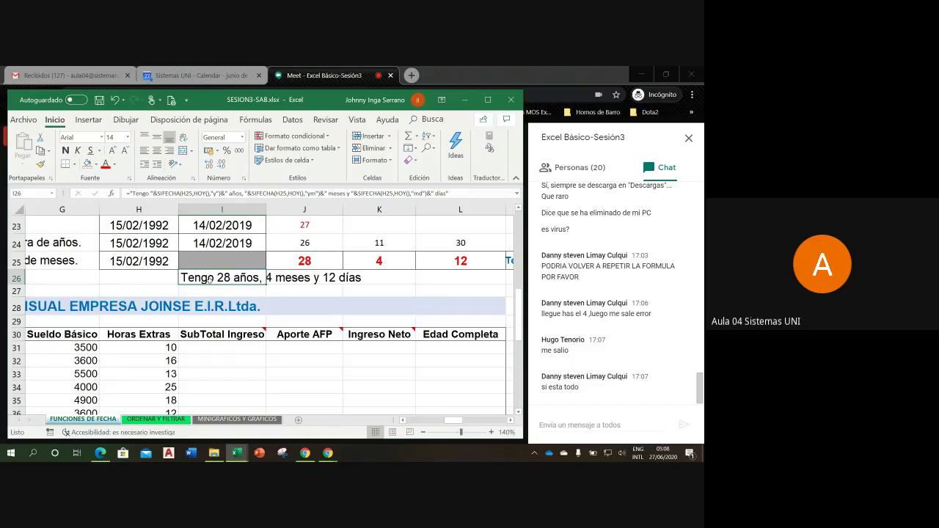
- In the I26 formula, highlight the SIFECHA(H25,HOY(),"ym") call and the " meses y " text piece
double_click(209, 279)
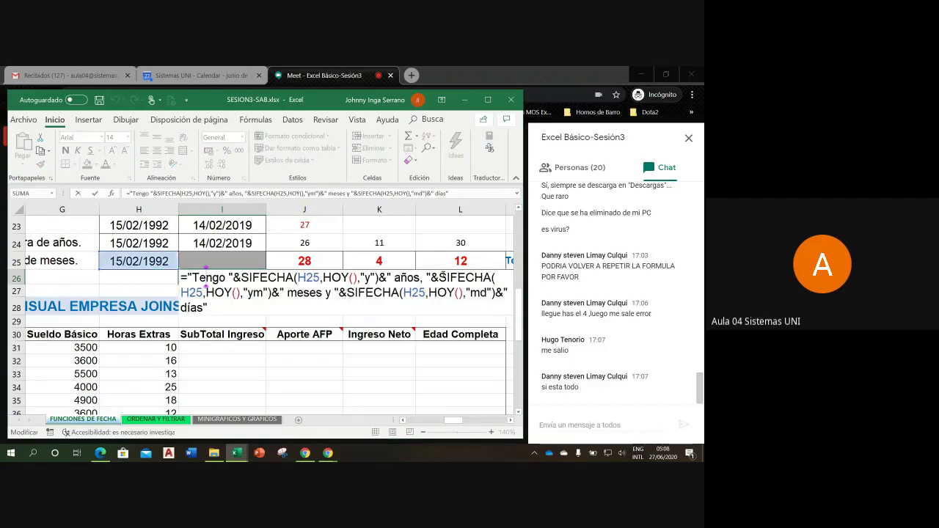
scroll(168, 282, right, 1)
scroll(132, 282, right, 1)
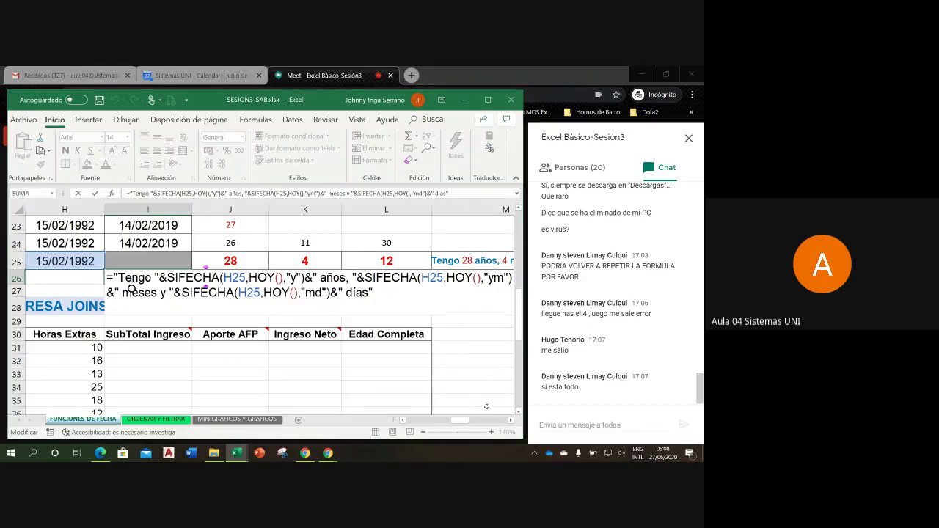
scroll(131, 288, right, 1)
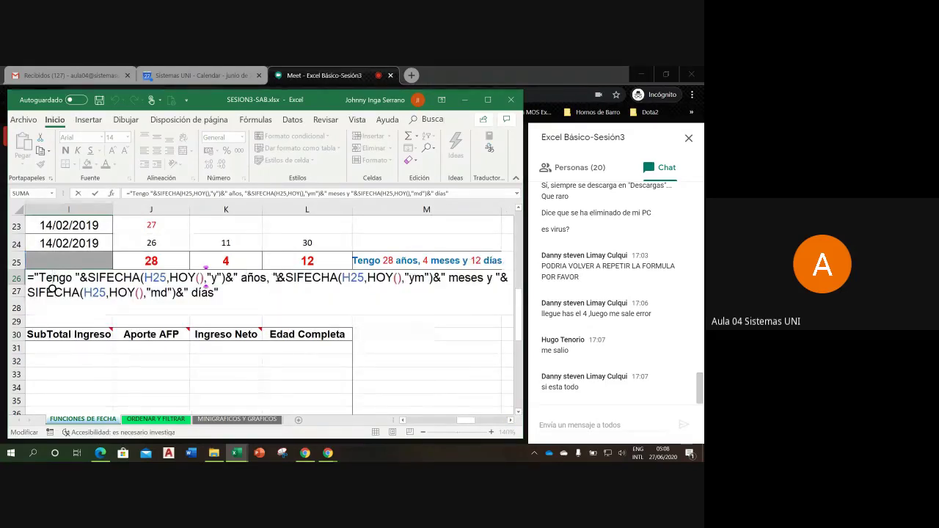
drag(285, 277, 433, 277)
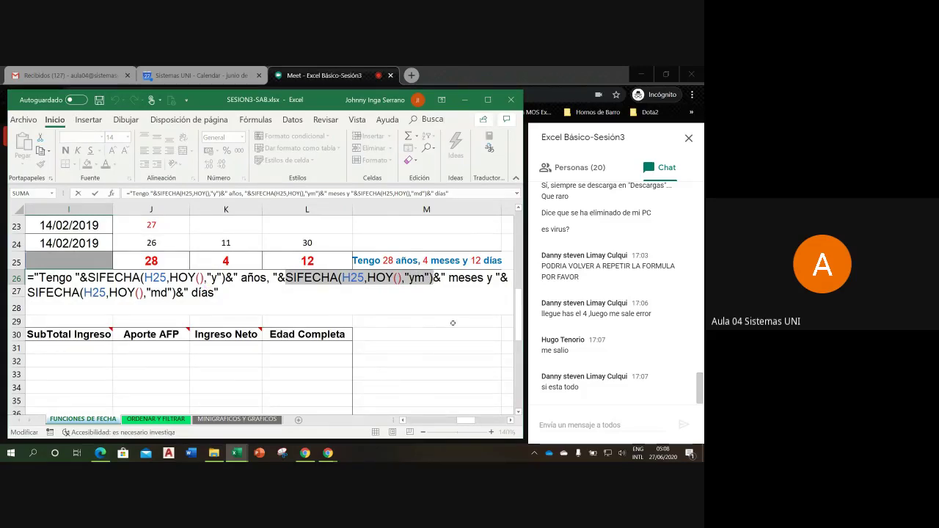
drag(440, 277, 497, 281)
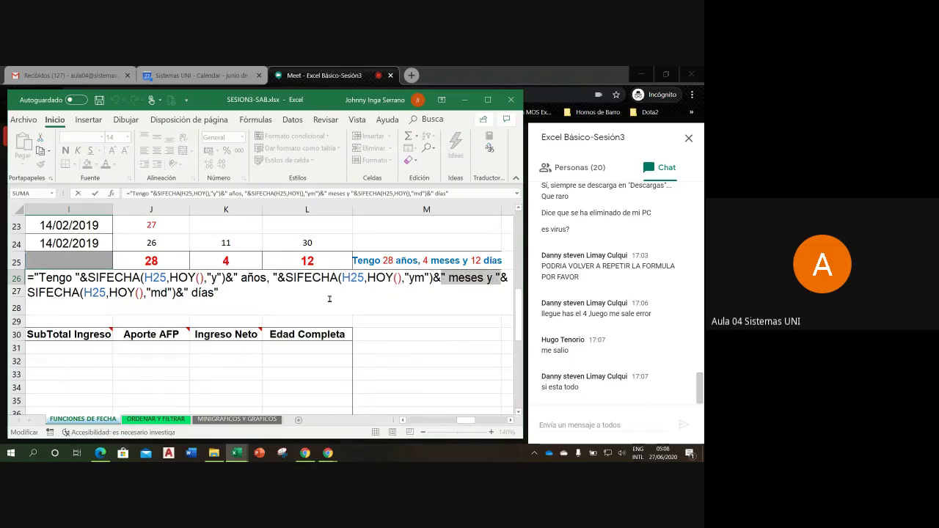
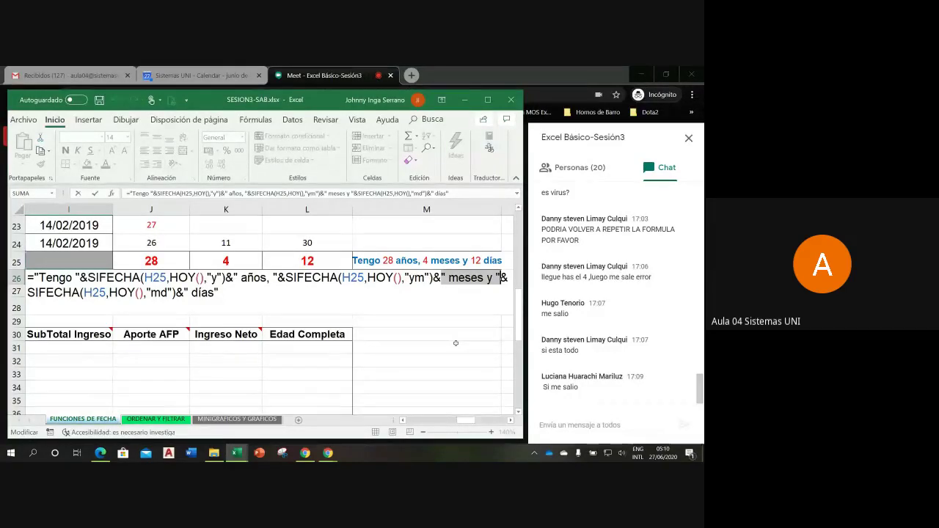
- Commit the I26 formula showing 'Tengo 28 años, 4 meses y 12 días' and zoom out to 90%
key(Return)
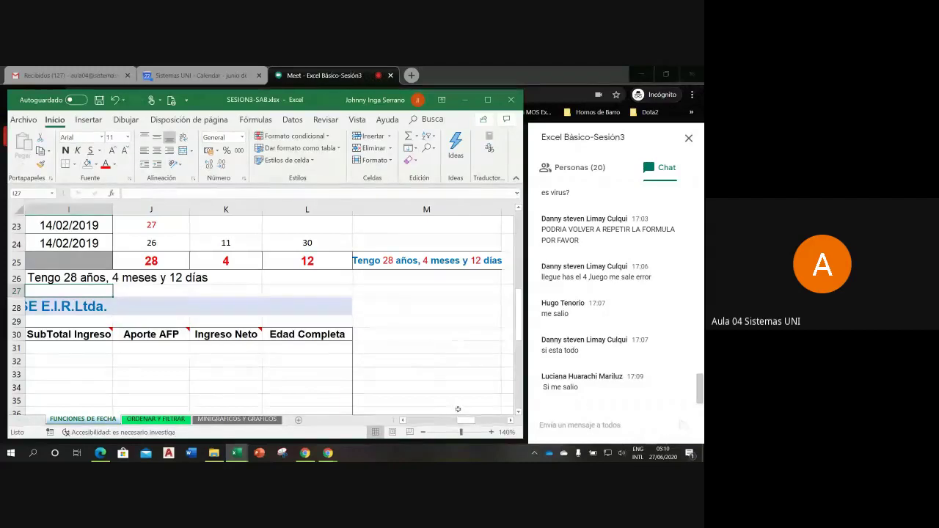
click(423, 432)
click(423, 432)
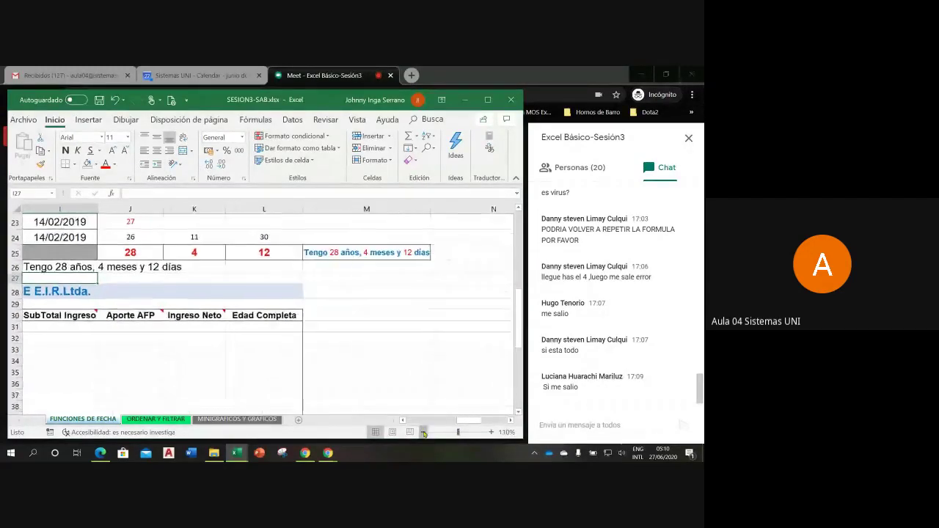
click(423, 432)
click(423, 432)
click(423, 432)
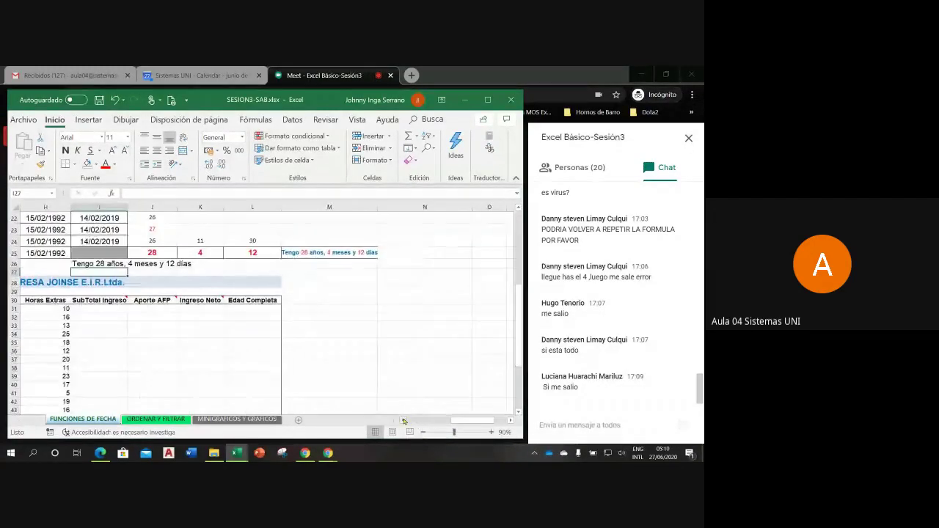
- Scroll the sheet to bring the PLANILLA MENSUAL payroll table into view
click(403, 420)
click(403, 420)
click(403, 420)
click(403, 420)
click(404, 420)
click(403, 420)
click(404, 420)
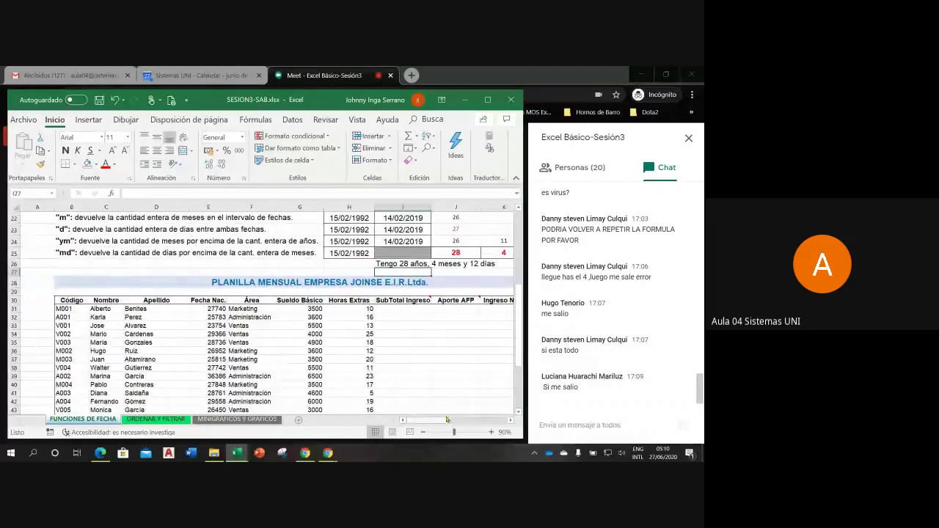
click(519, 413)
click(519, 413)
click(518, 413)
click(518, 413)
click(519, 412)
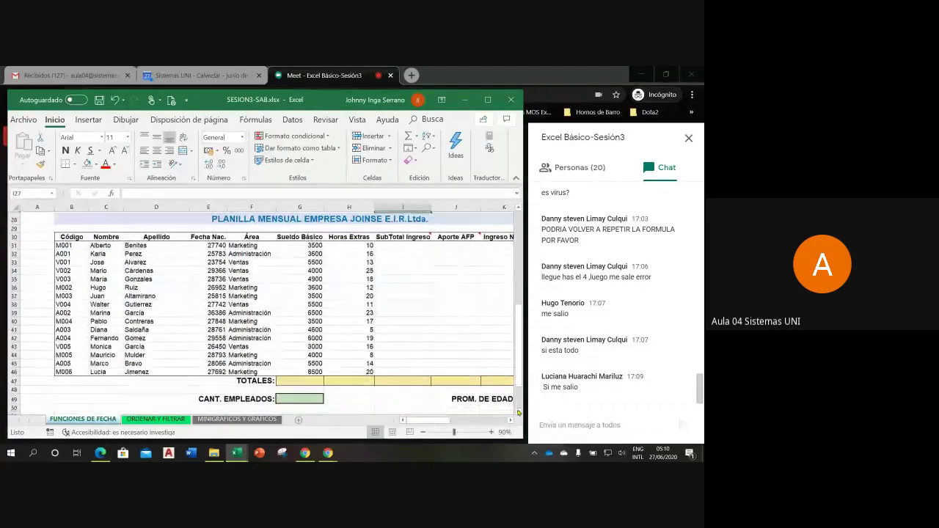
click(519, 413)
click(518, 413)
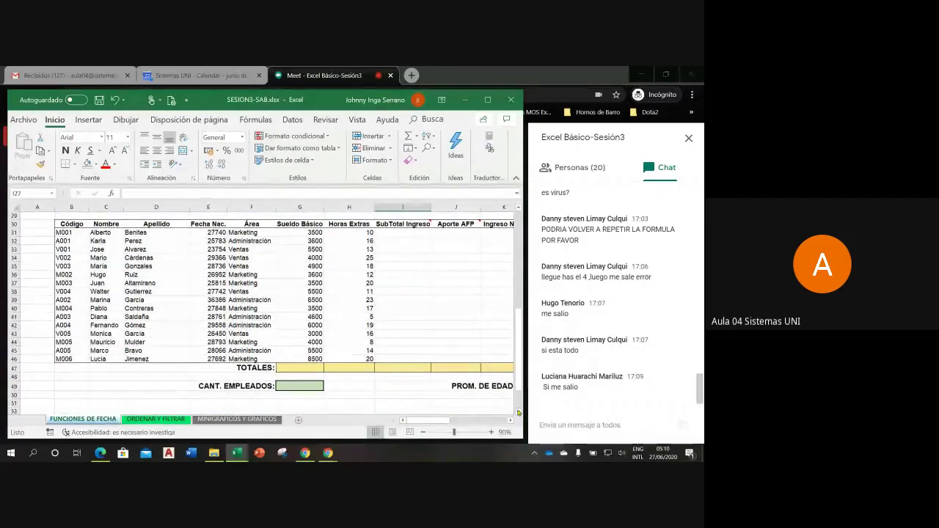
click(518, 212)
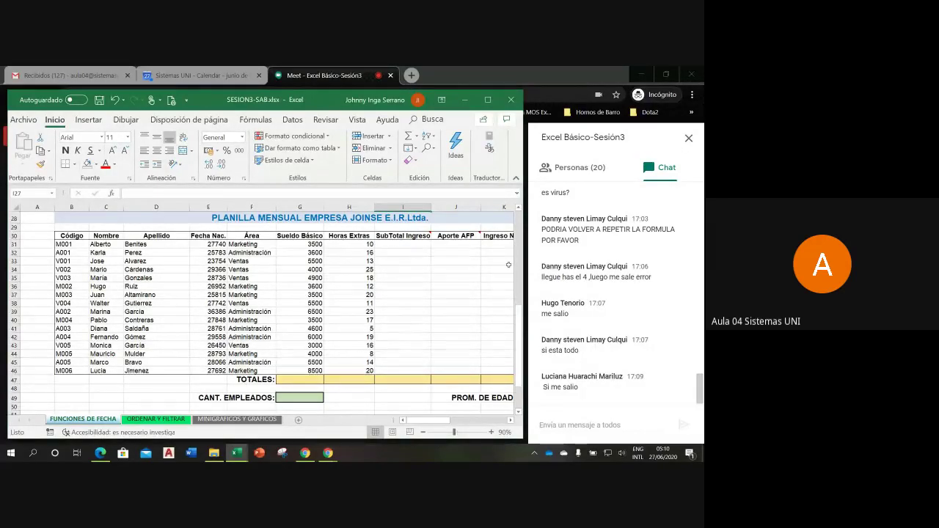
click(511, 420)
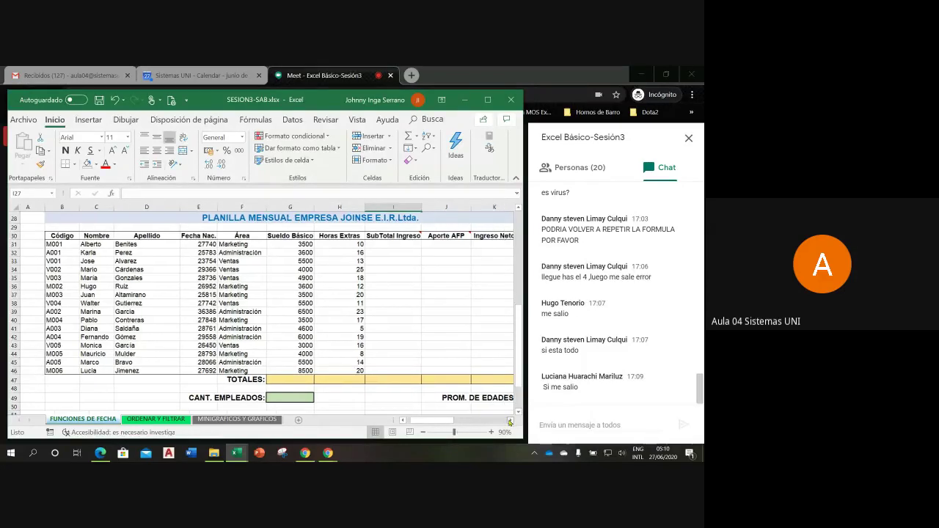
click(511, 420)
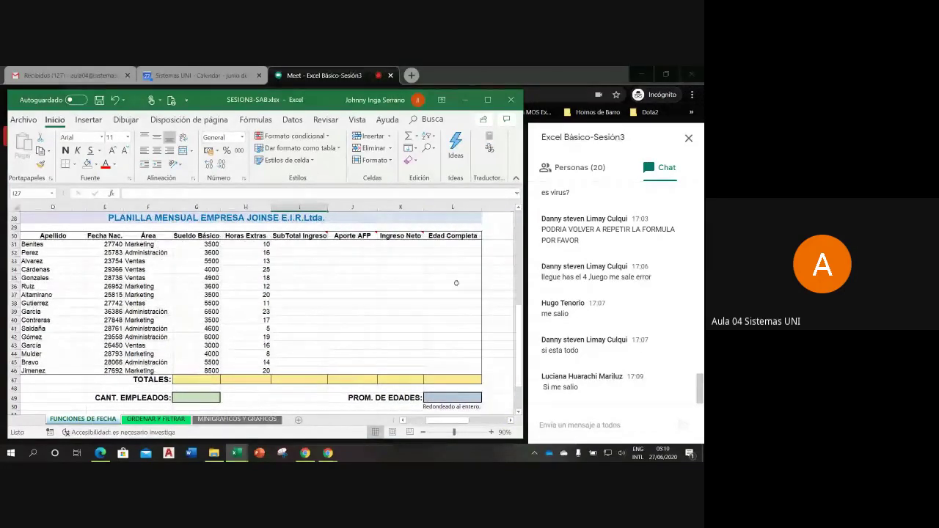
drag(520, 330, 522, 344)
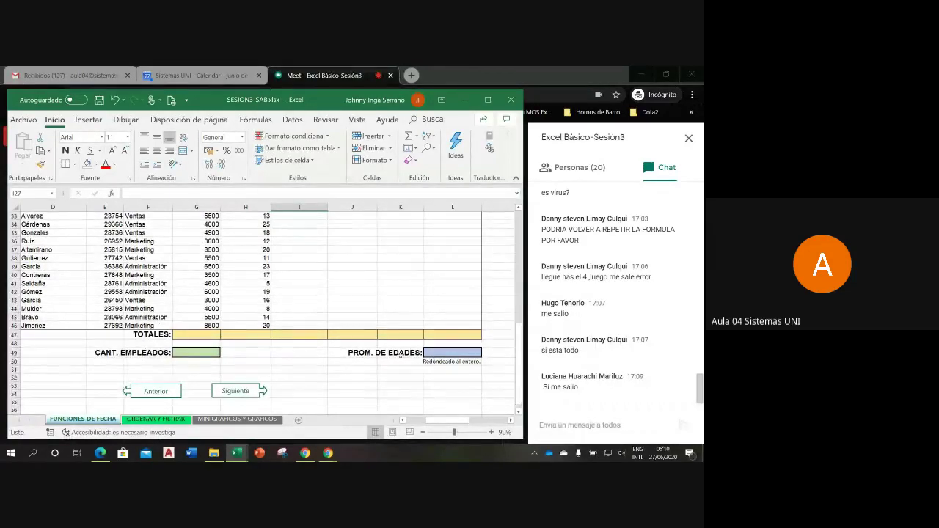
drag(521, 344, 521, 321)
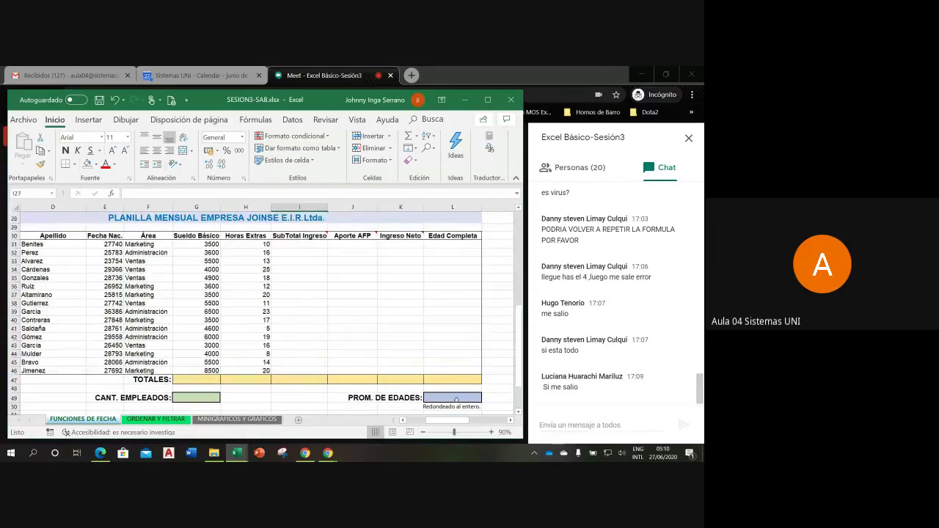
- Copy the Edad Completa header from L30 into M30
double_click(445, 235)
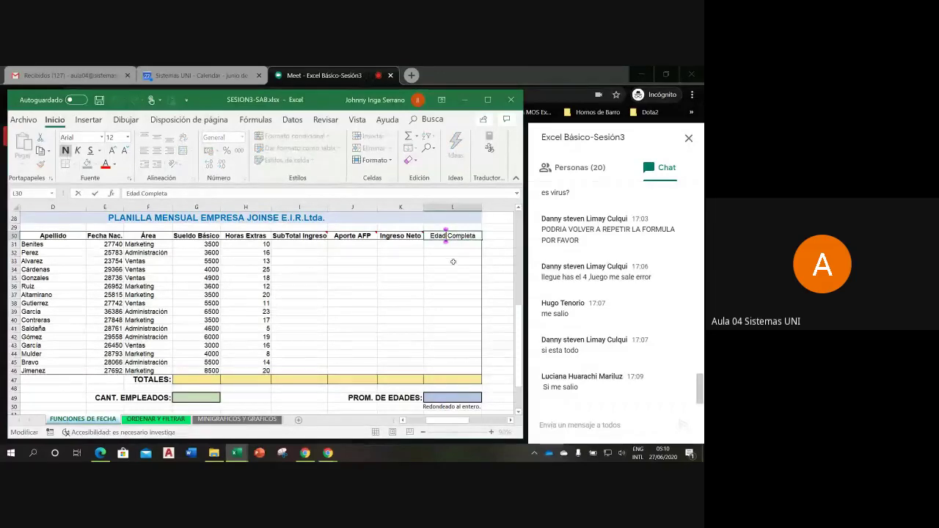
click(452, 245)
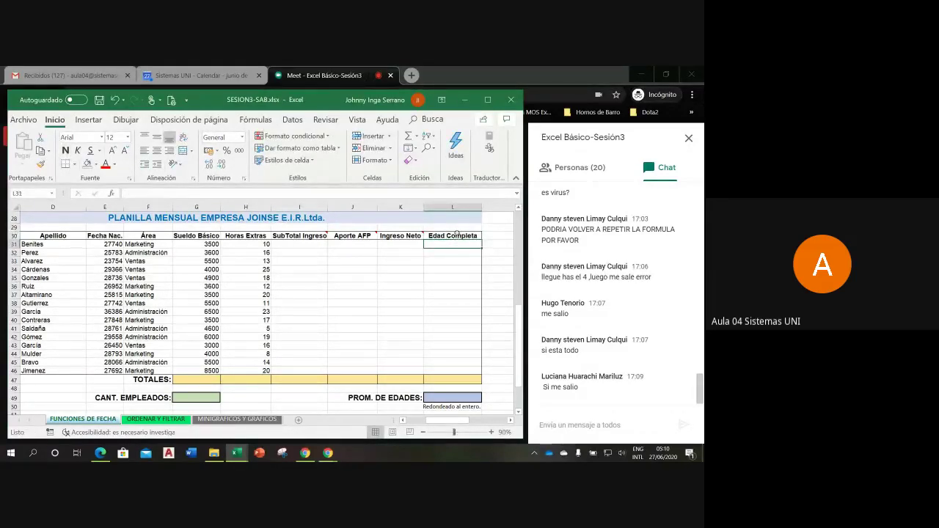
click(456, 234)
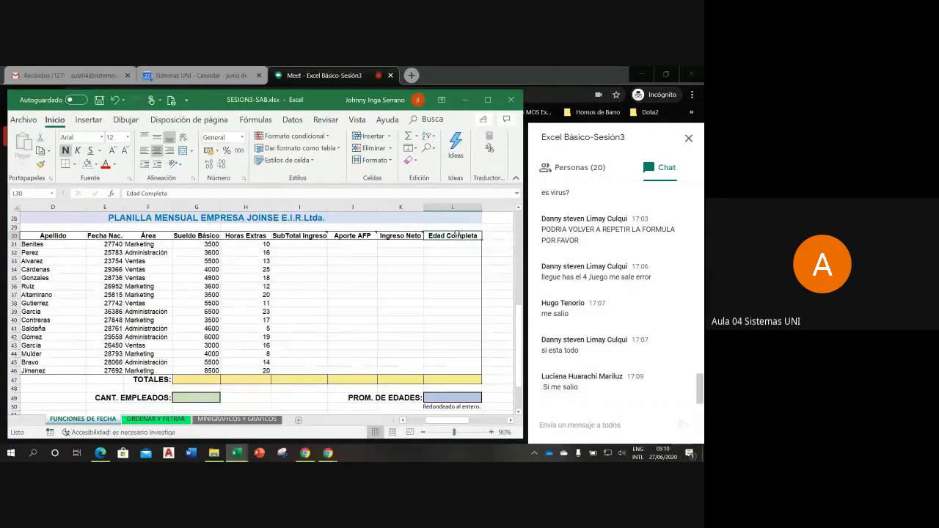
key(ctrl+c)
click(494, 234)
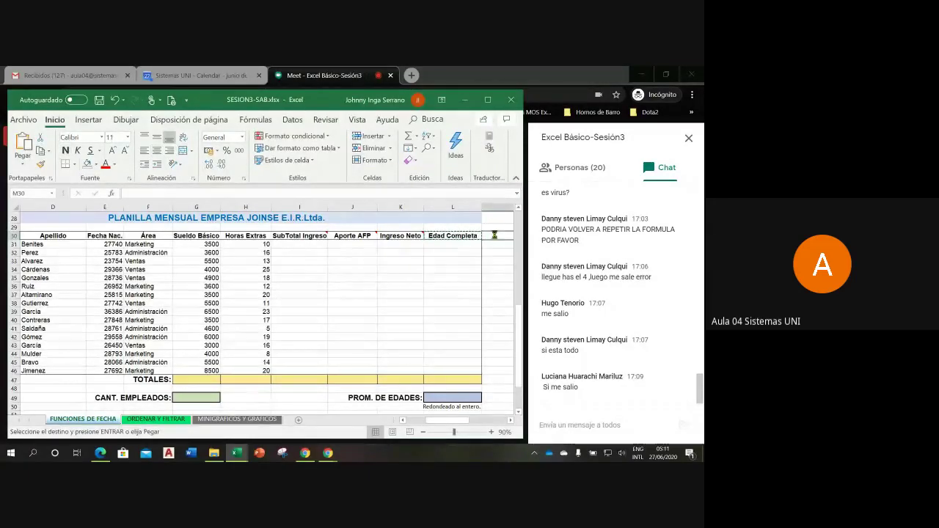
key(ctrl+v)
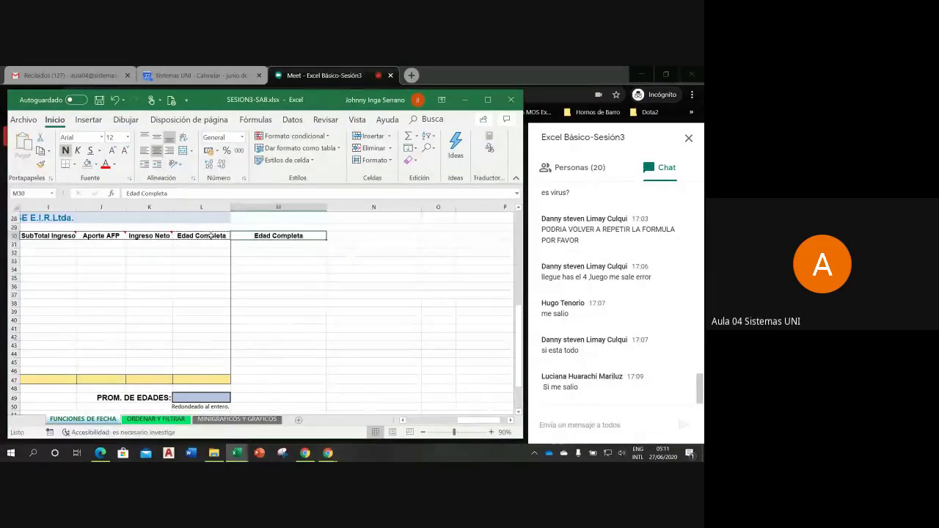
- Shorten the L30 header to Edad, then select M31 under Edad Completa
double_click(190, 235)
drag(191, 235, 244, 235)
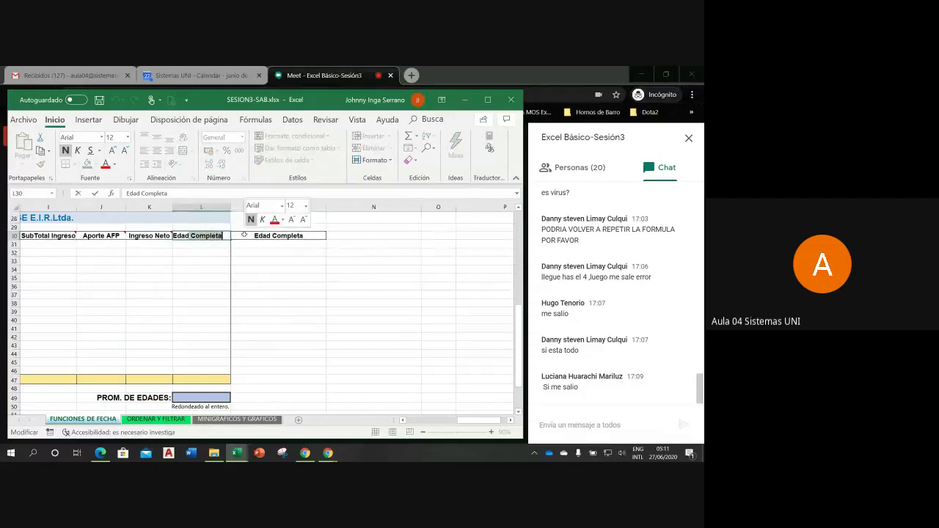
key(Delete)
key(Return)
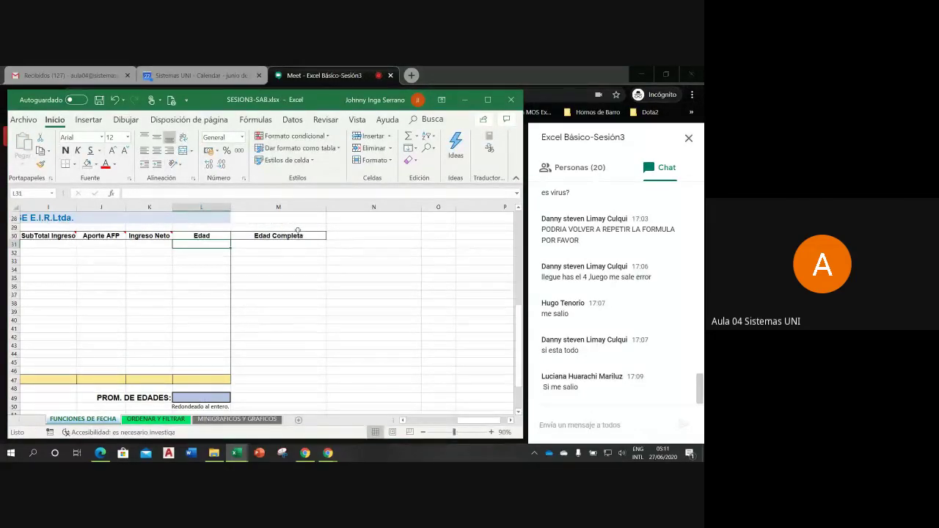
click(283, 245)
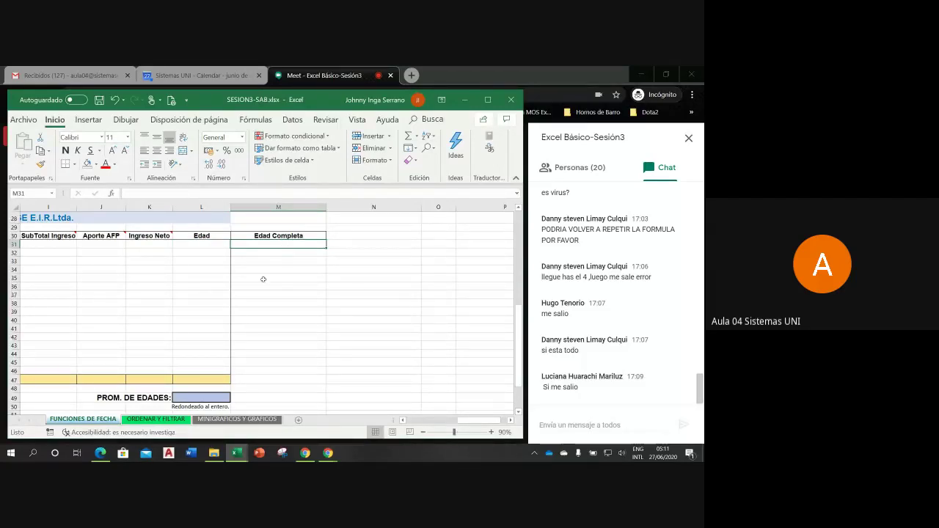
click(402, 421)
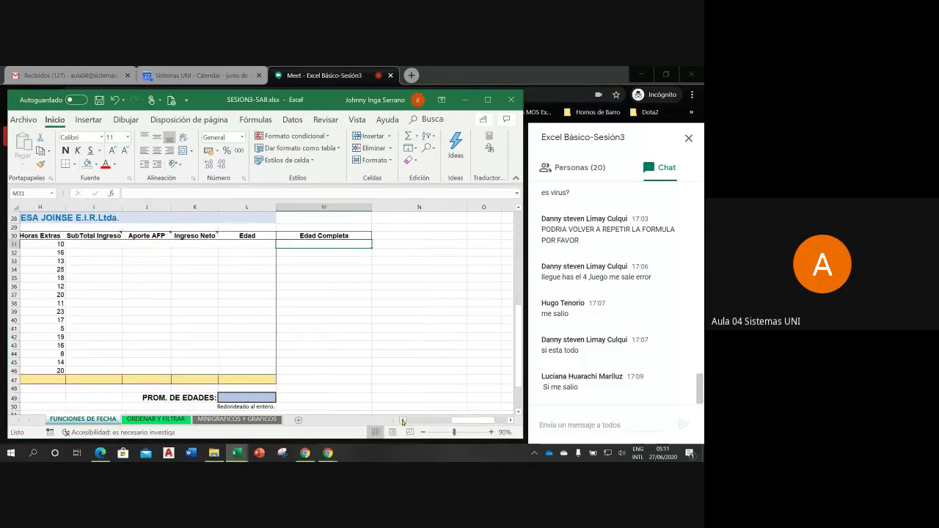
click(403, 421)
click(403, 421)
click(403, 421)
click(403, 421)
click(402, 421)
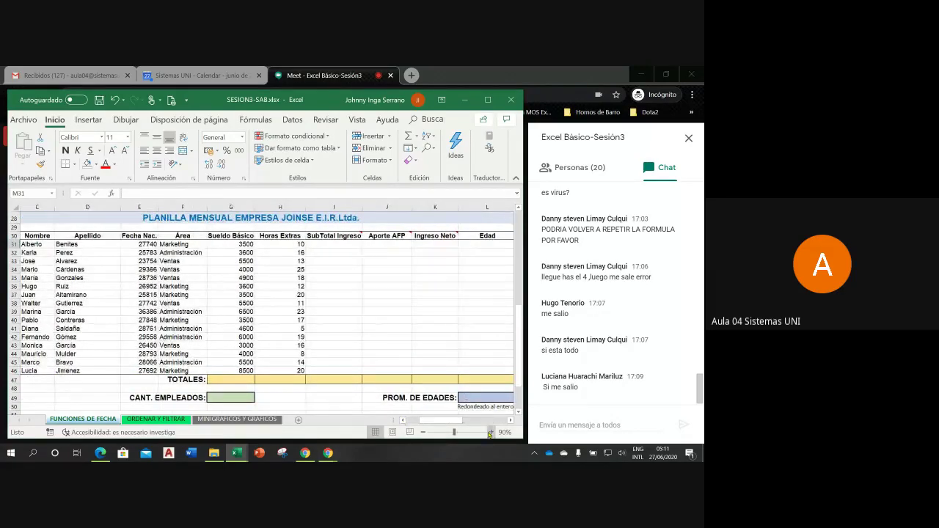
click(490, 432)
double_click(491, 432)
double_click(491, 432)
double_click(490, 432)
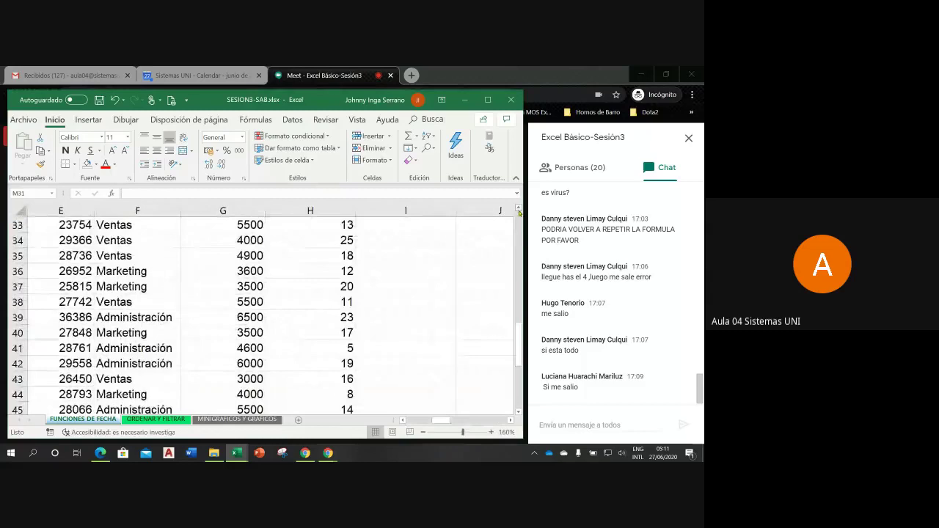
scroll(518, 212, up, 3)
scroll(518, 212, up, 3)
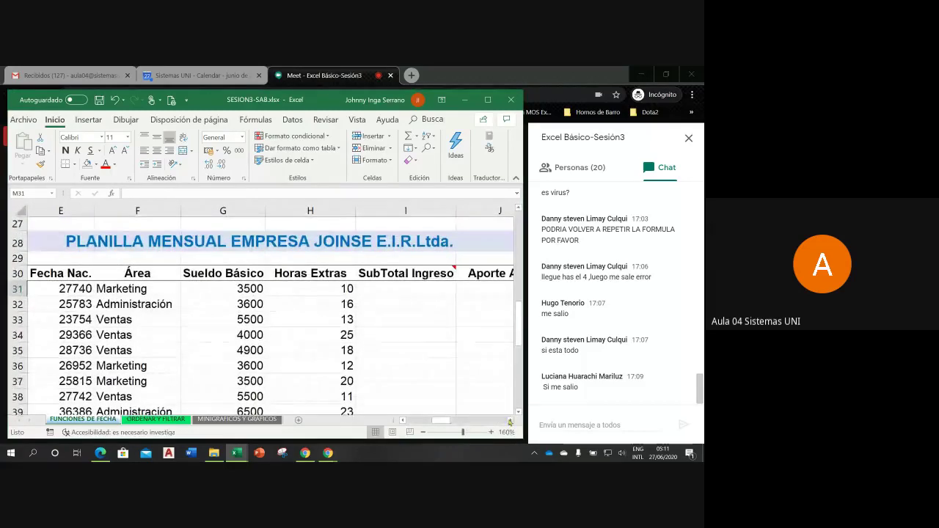
click(510, 420)
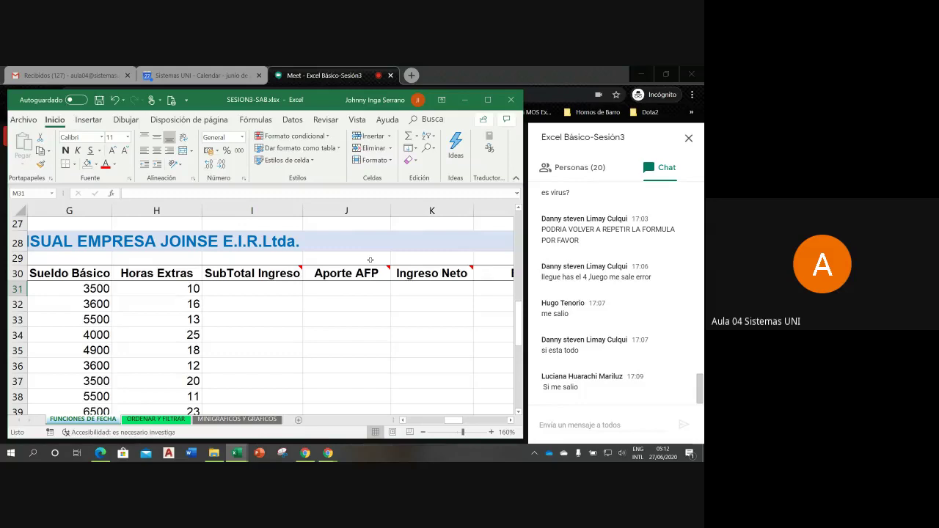
mouse_move(431, 272)
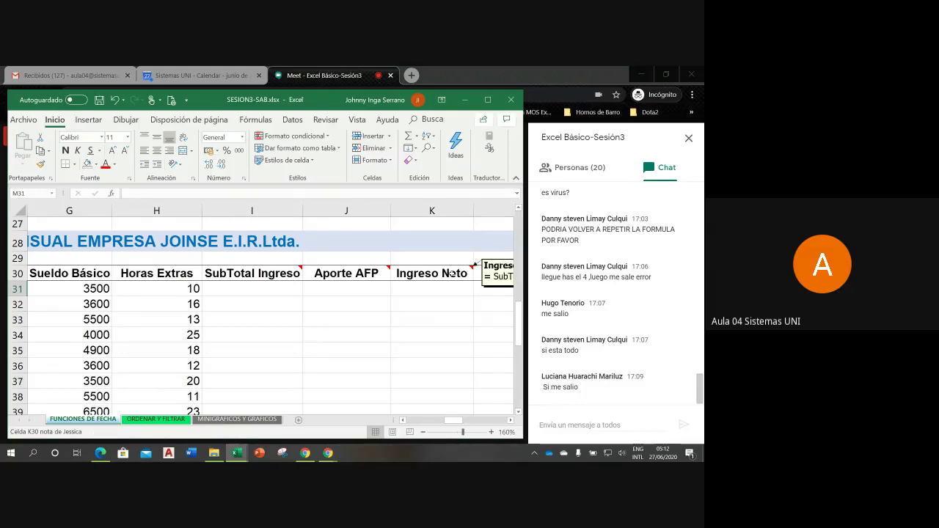
click(509, 421)
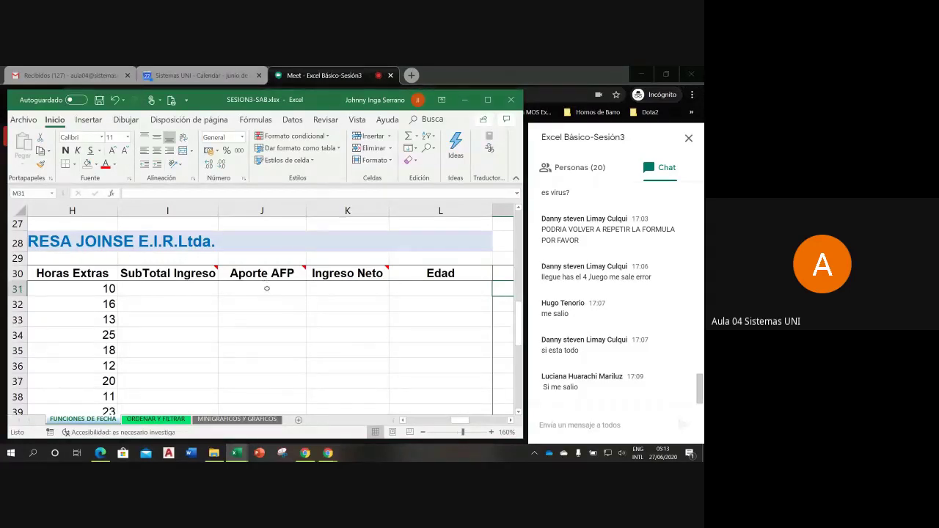
click(358, 288)
mouse_move(347, 272)
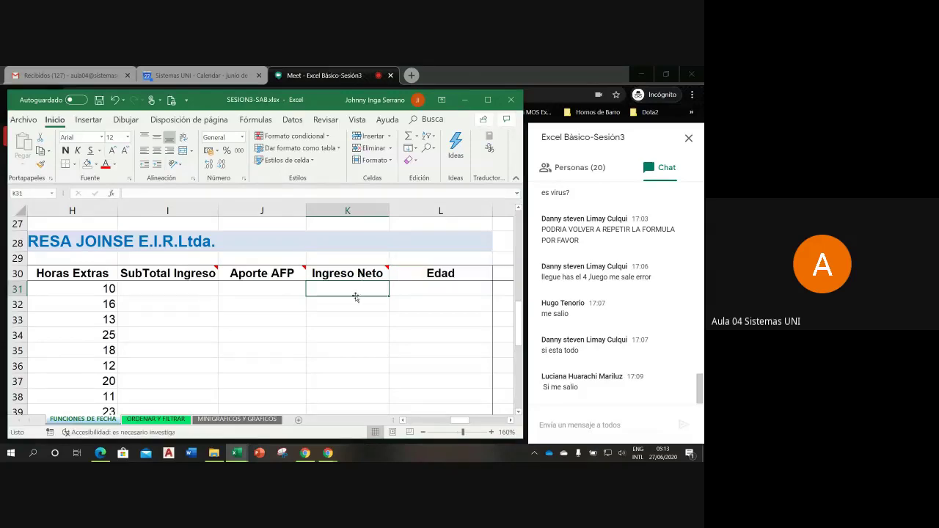
click(454, 288)
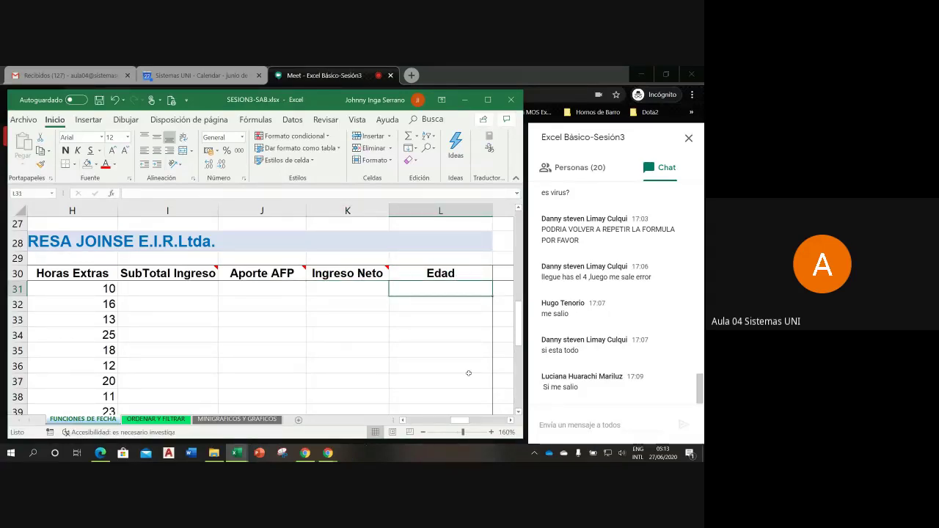
click(511, 420)
click(511, 420)
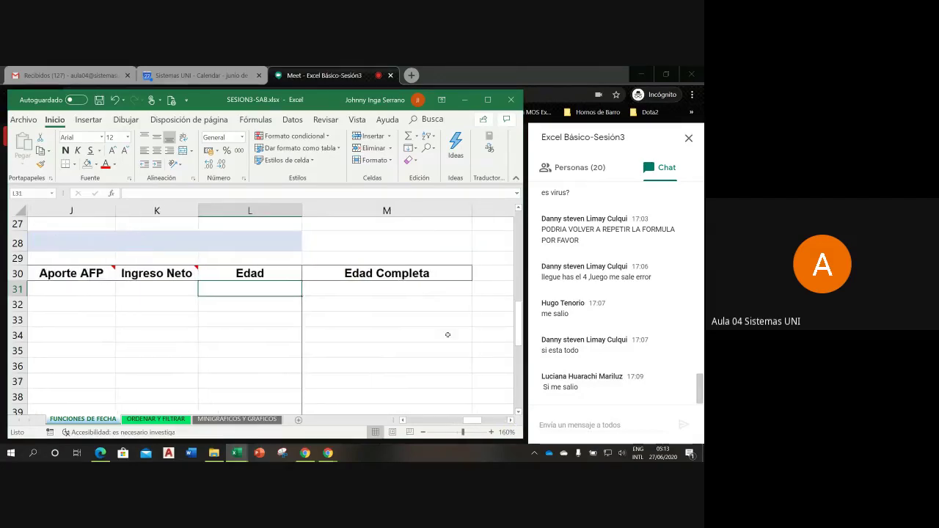
click(394, 291)
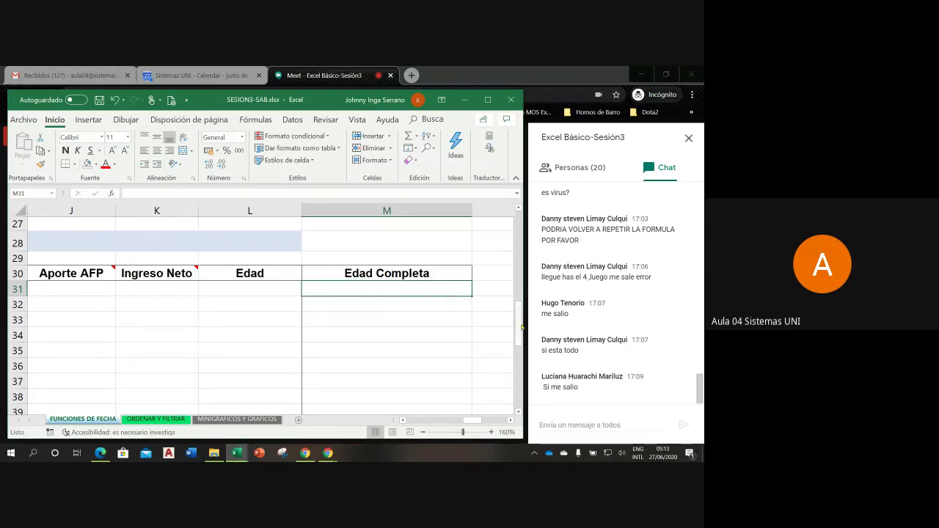
drag(519, 328, 519, 351)
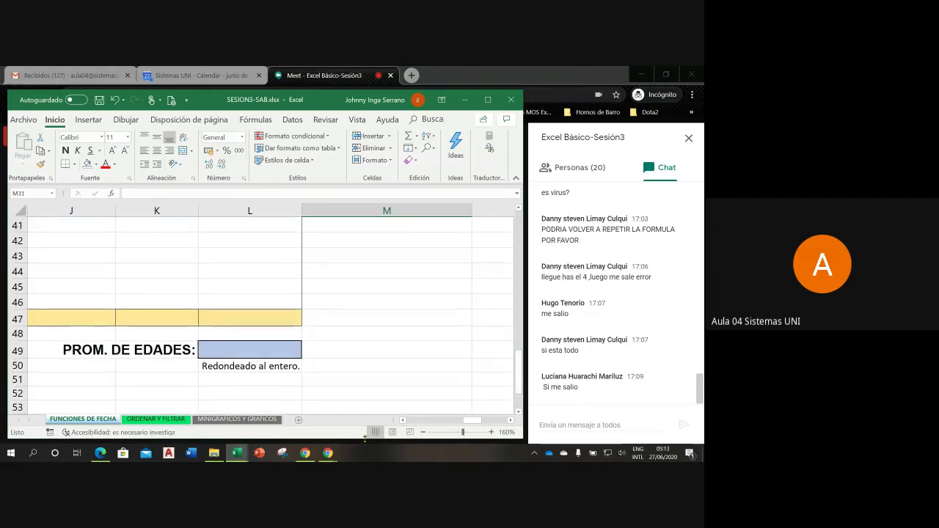
scroll(234, 288, left, 1)
scroll(235, 288, left, 1)
scroll(235, 289, left, 2)
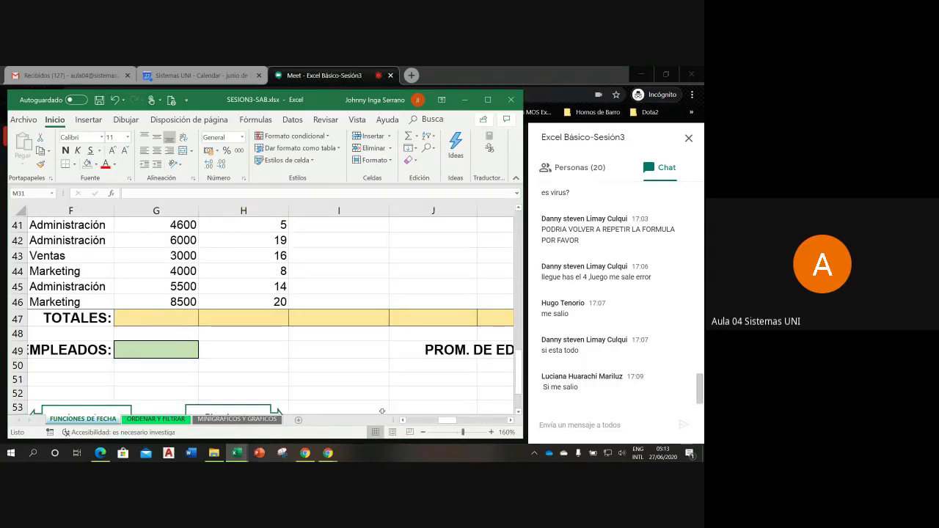
click(509, 420)
click(509, 421)
click(509, 421)
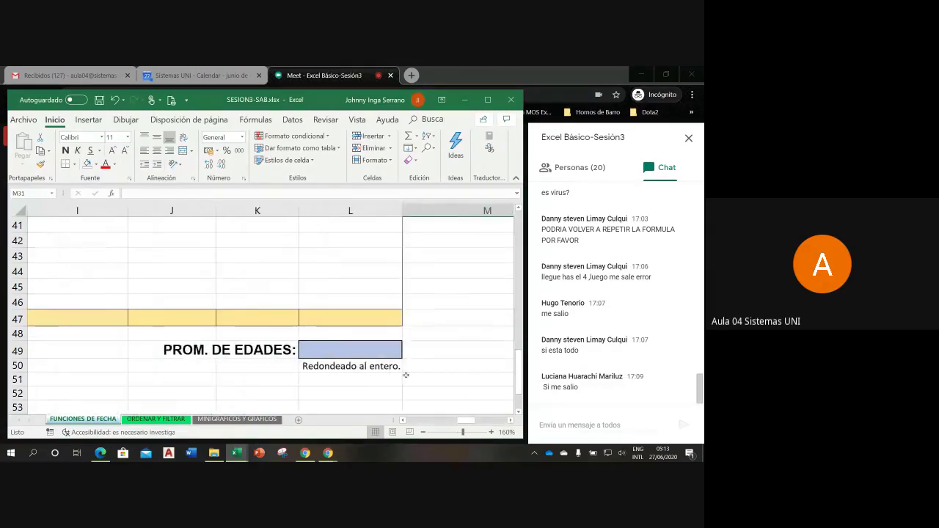
click(334, 350)
click(325, 370)
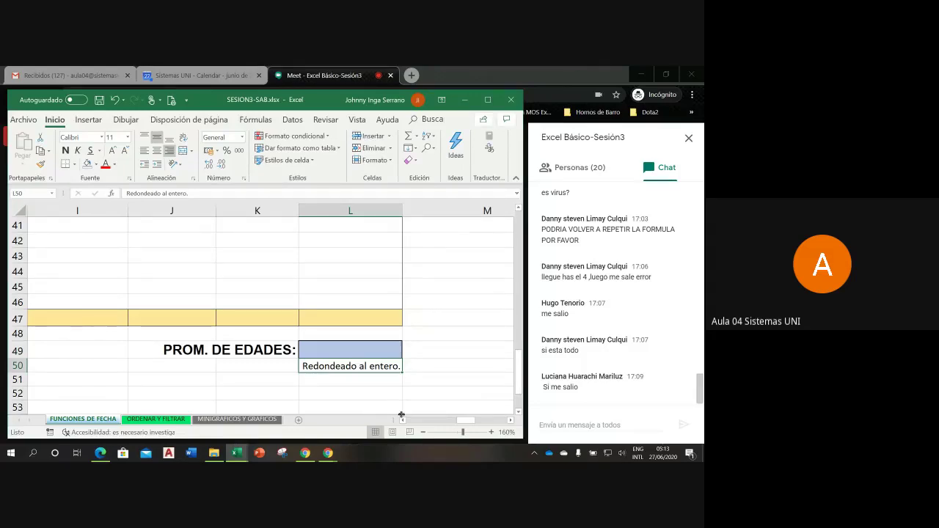
drag(520, 374, 519, 316)
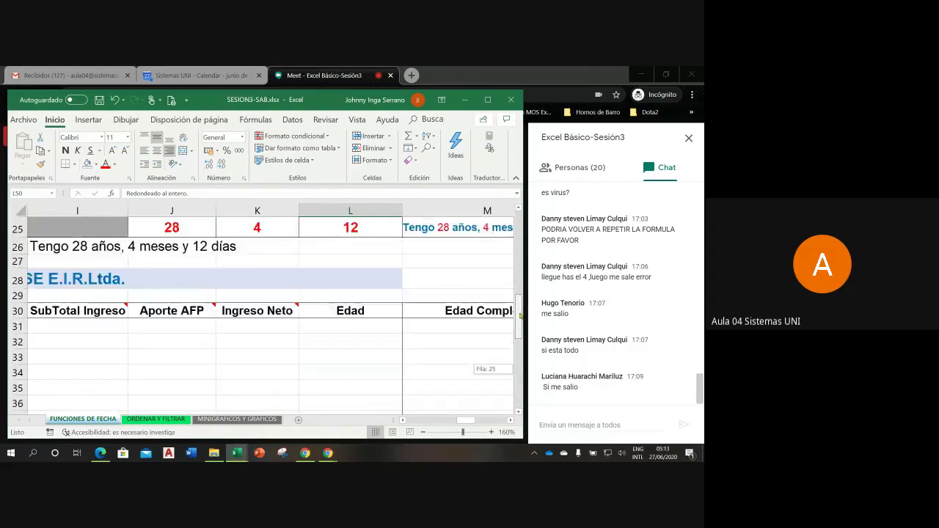
scroll(519, 316, up, 1)
click(402, 421)
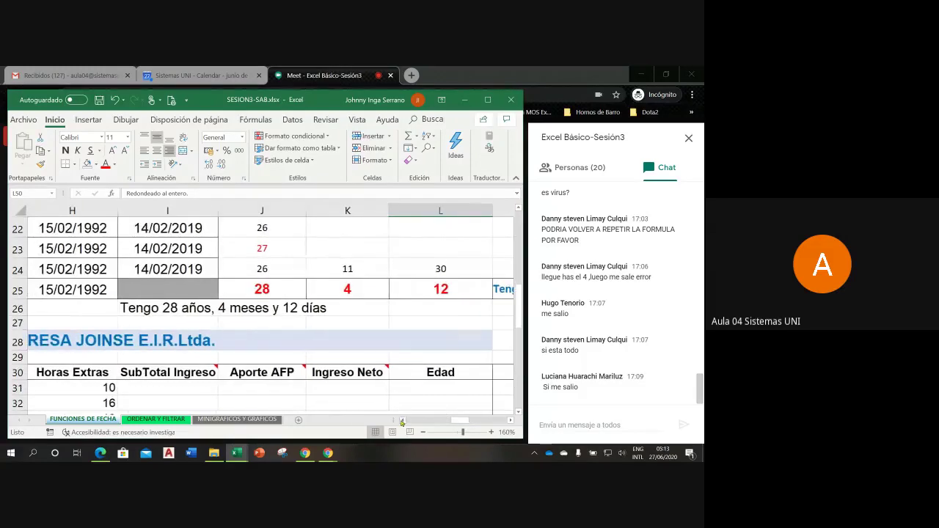
double_click(157, 308)
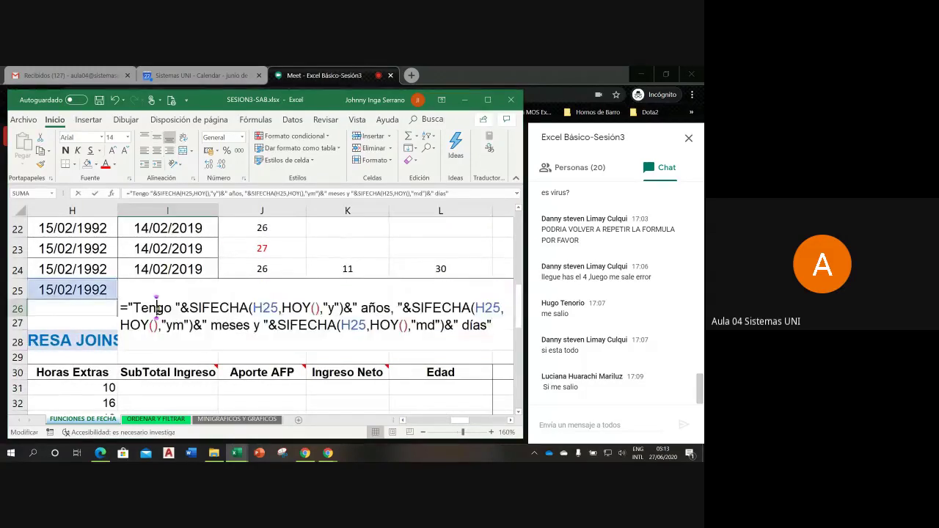
scroll(495, 415, right, 1)
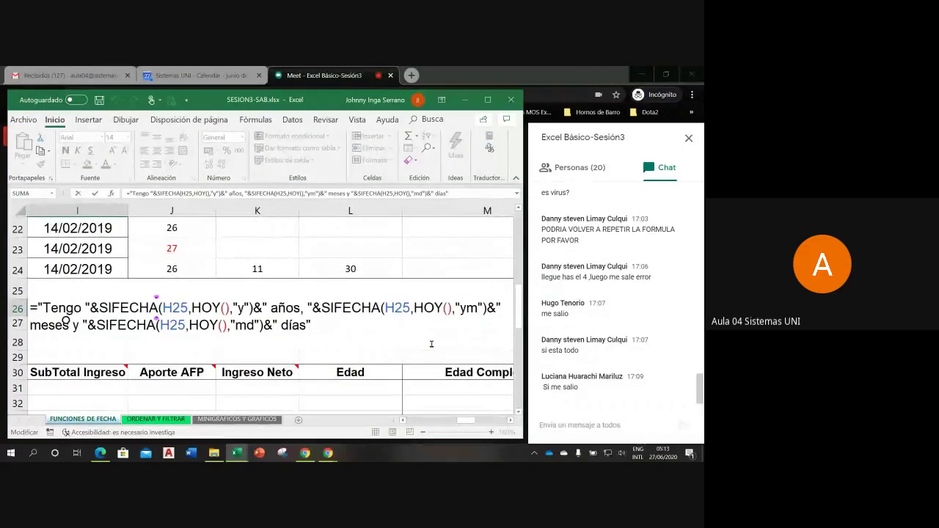
click(311, 325)
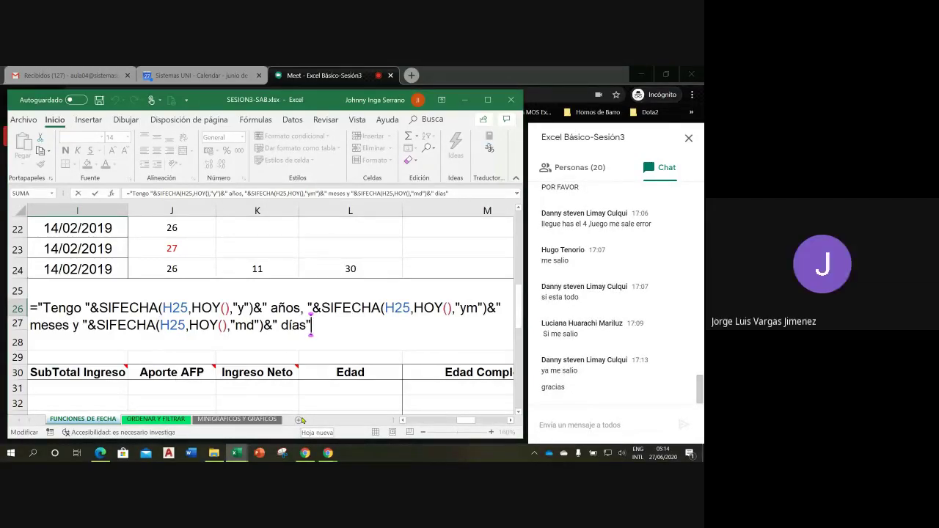
key(Return)
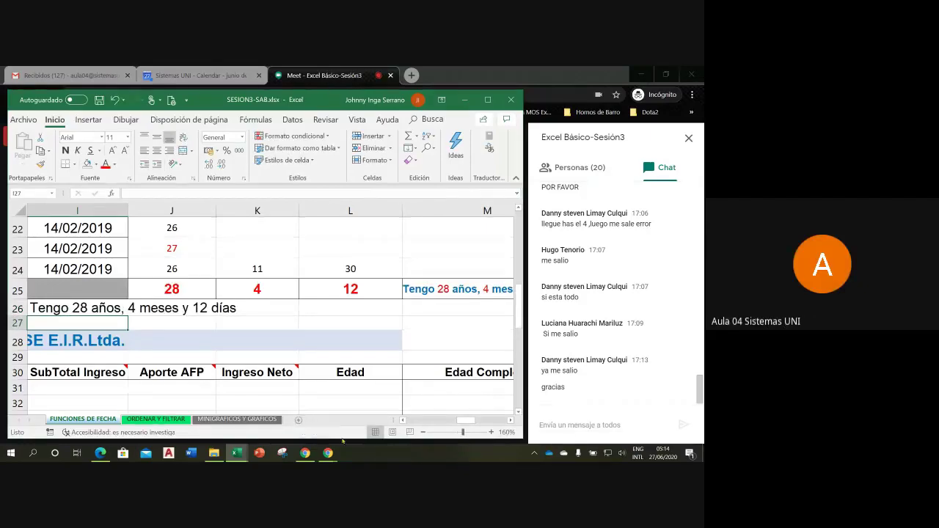
- Scroll down to the payroll rows and zoom out from 160% to 110%
click(518, 413)
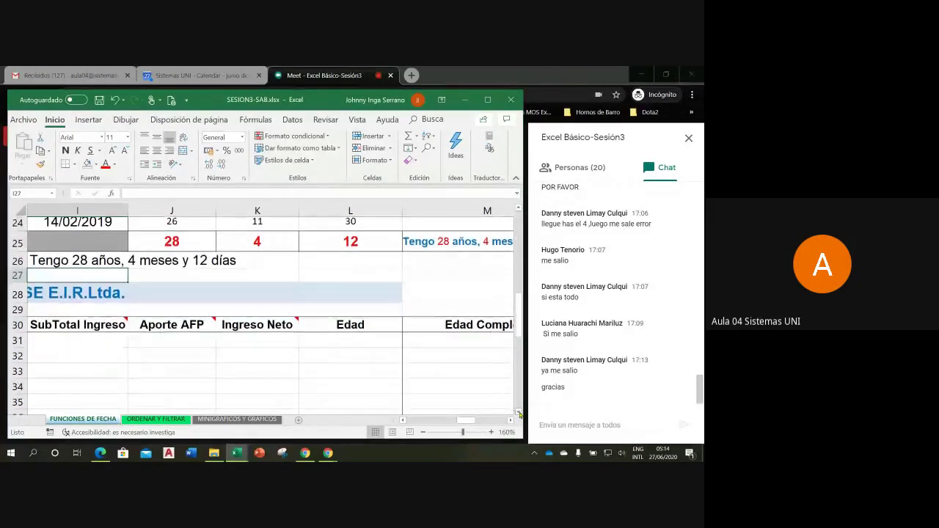
click(519, 413)
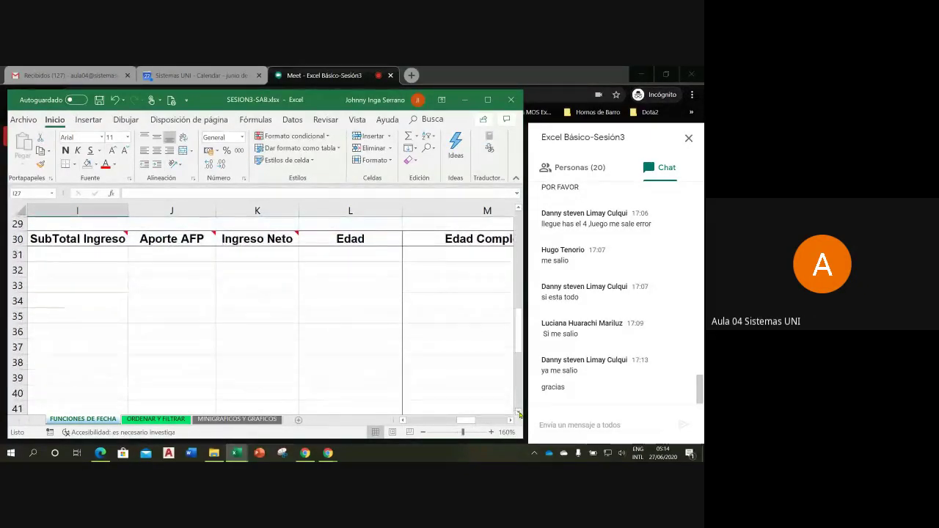
click(519, 412)
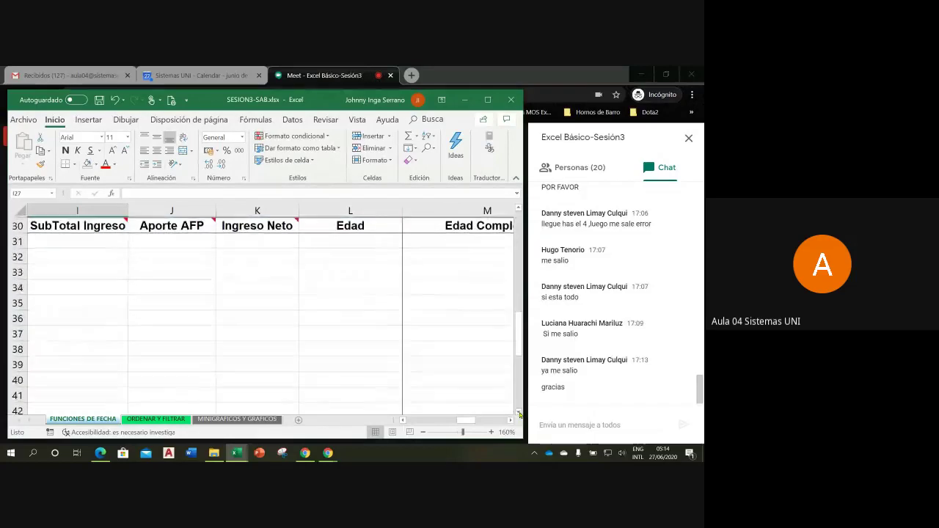
click(423, 432)
click(423, 432)
click(423, 432)
click(424, 432)
click(424, 432)
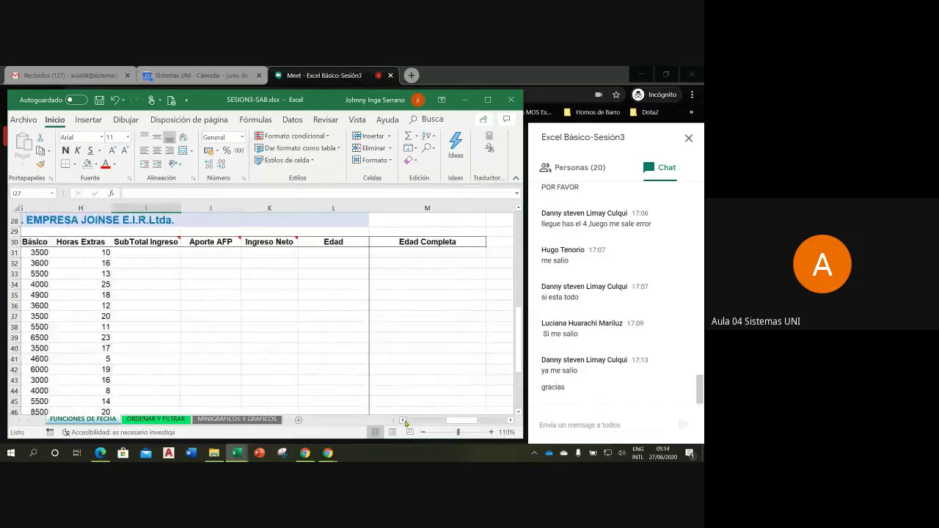
- Scroll left to the Fecha Nac. column, then show the Meet participant list
click(402, 420)
click(403, 420)
click(404, 420)
click(404, 421)
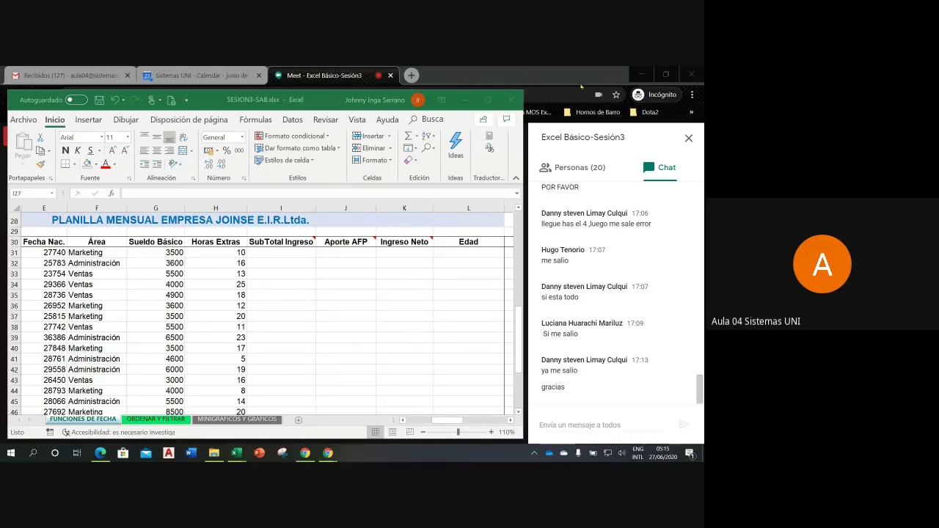
click(576, 167)
mouse_move(512, 419)
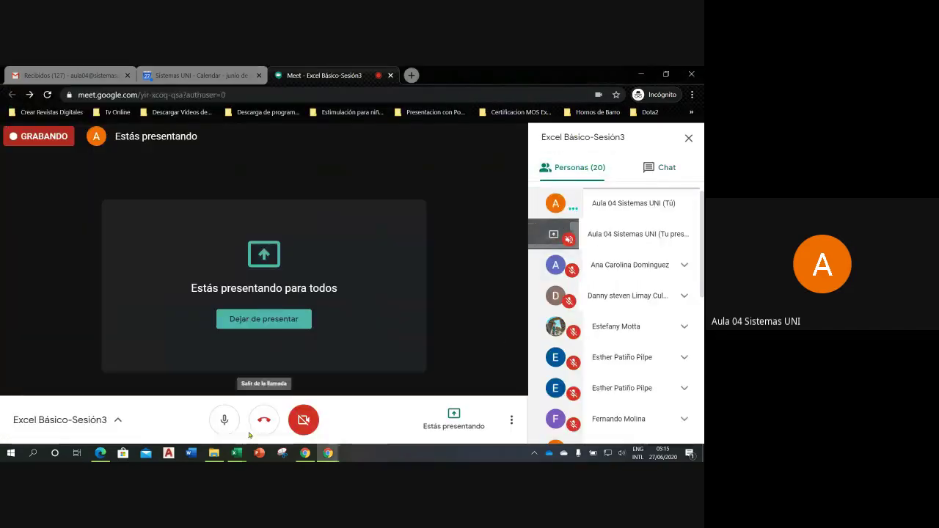
- Show the June attendance workbook, scroll the Meet Personas list, and preview Excel's open workbooks
mouse_move(236, 452)
click(205, 429)
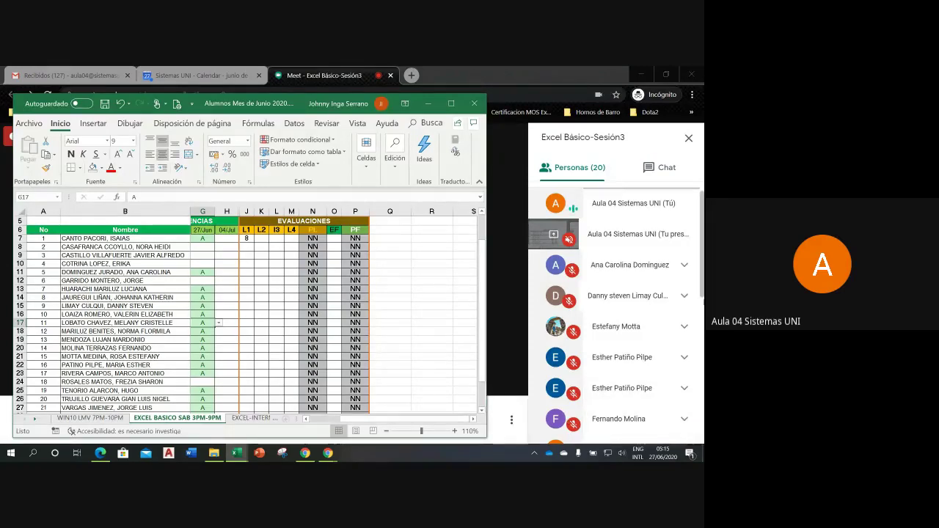
drag(701, 290, 701, 437)
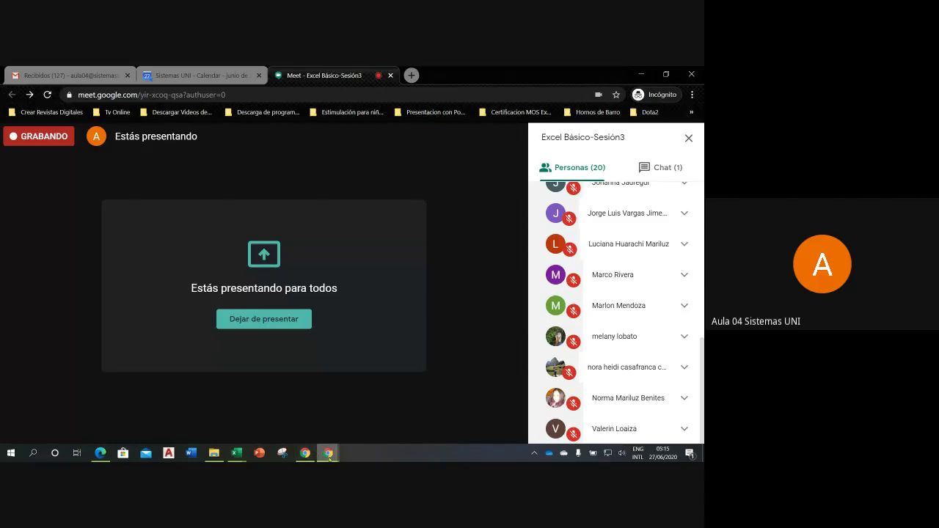
click(236, 453)
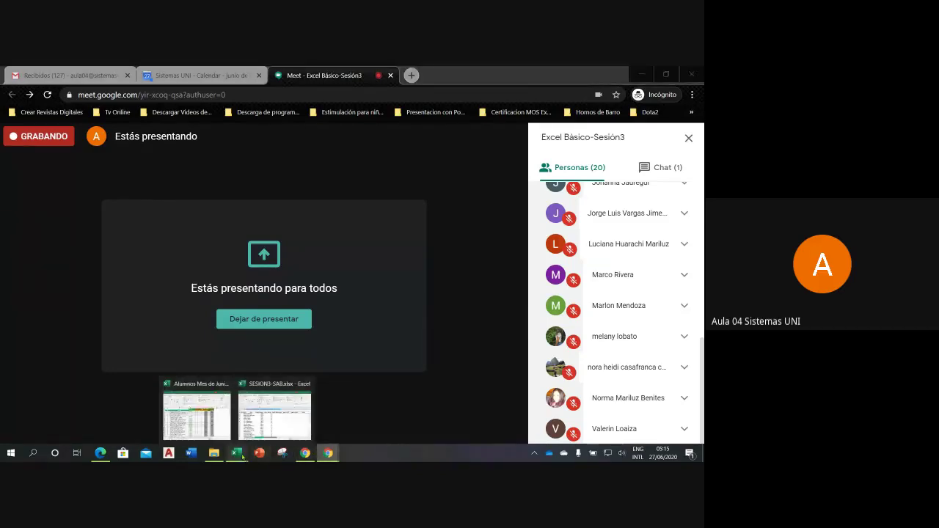
mouse_move(196, 412)
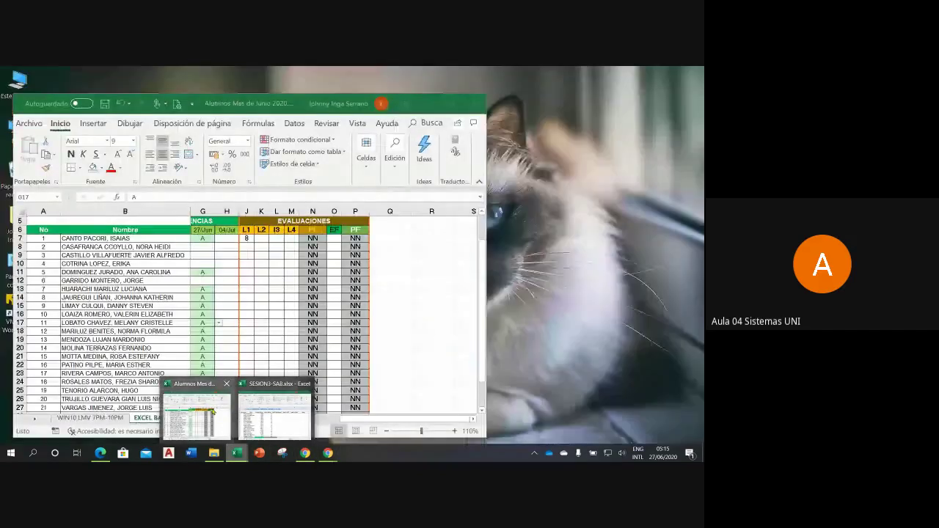
- Return to SESION3-SAB.xlsx to show the SubTotal Ingreso note, then view the Meet chat
click(274, 414)
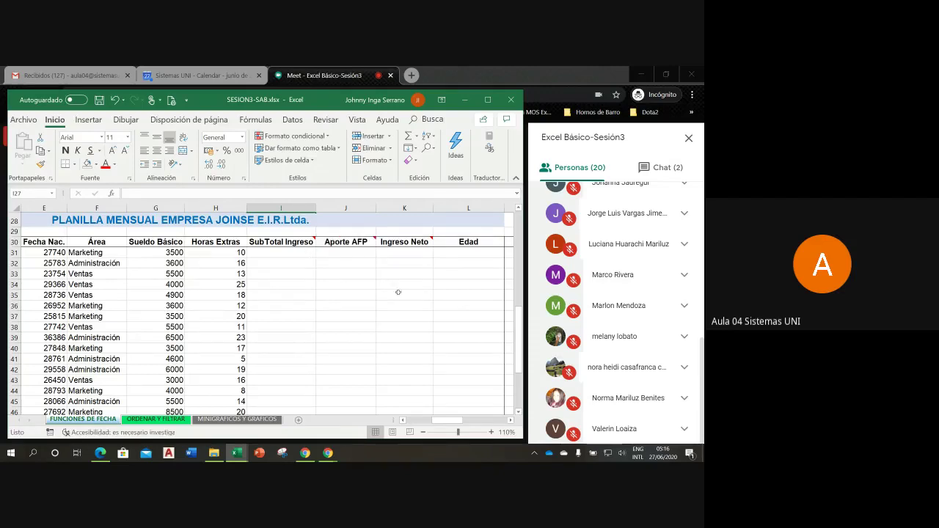
mouse_move(283, 242)
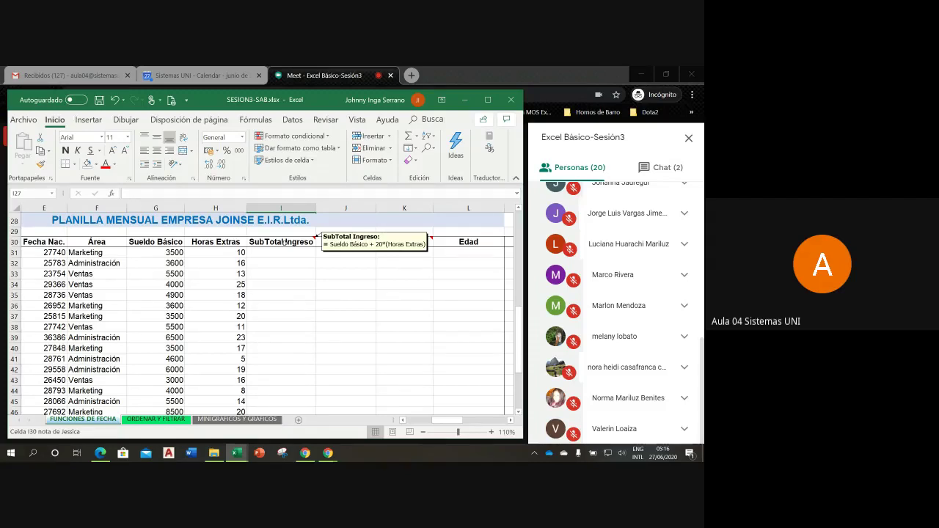
click(657, 172)
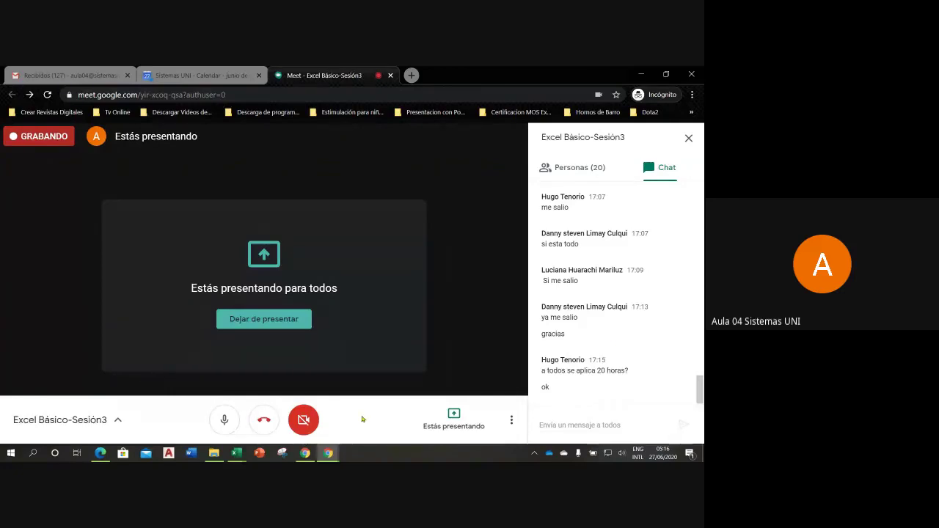
- Bring the June attendance workbook to the front and scroll to the student rows
click(236, 452)
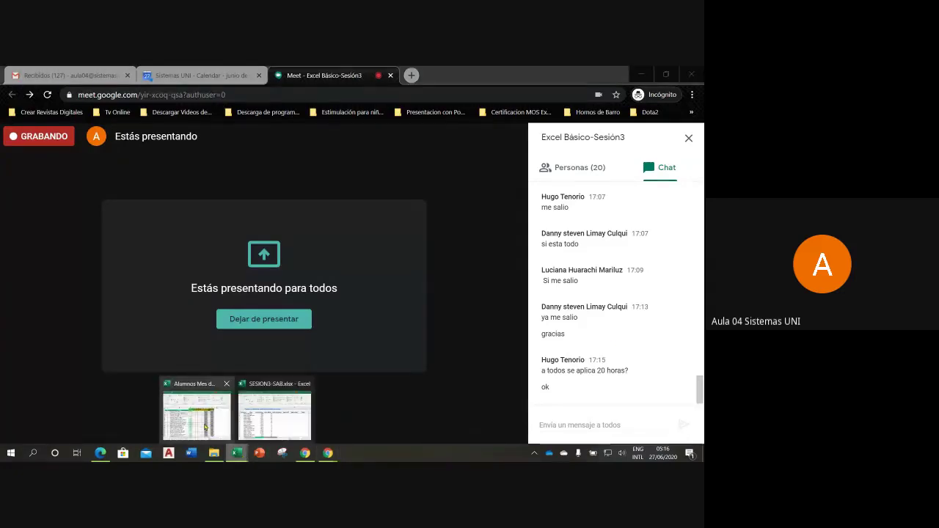
click(205, 427)
click(580, 167)
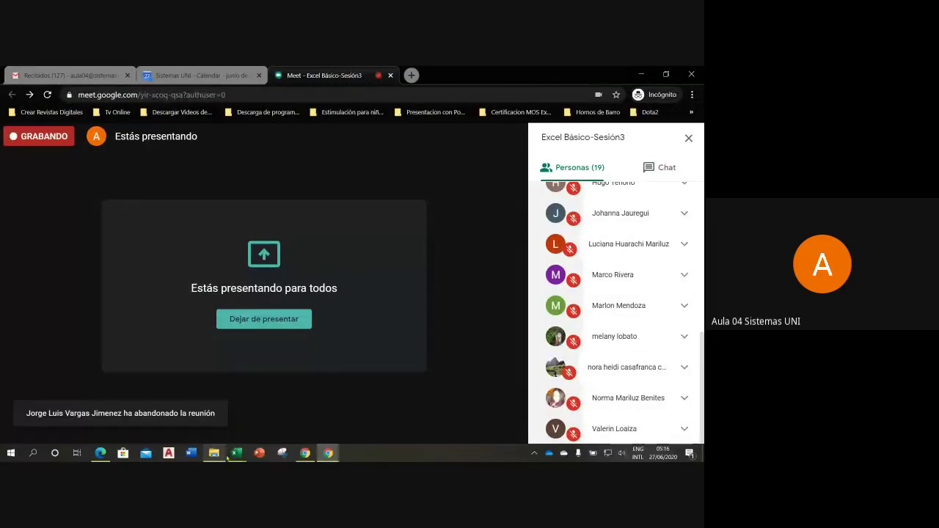
mouse_move(236, 452)
click(197, 415)
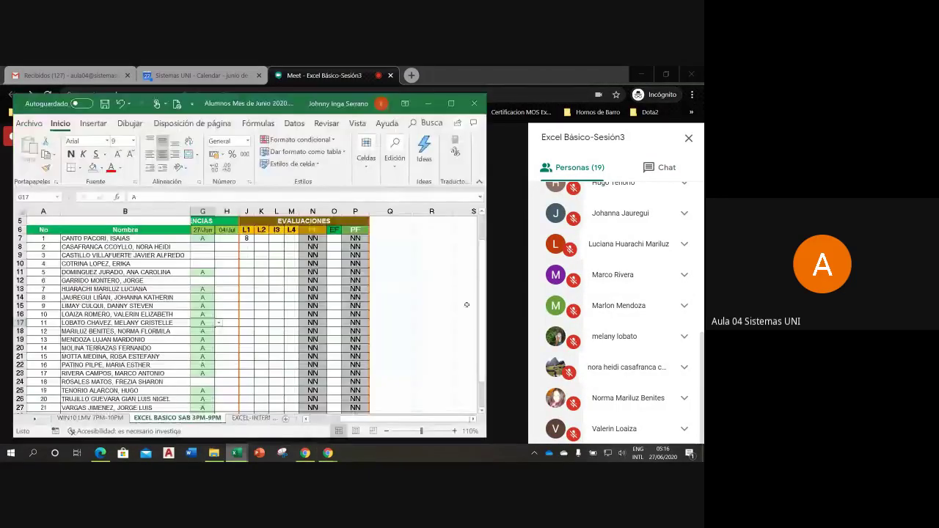
scroll(466, 304, down, 2)
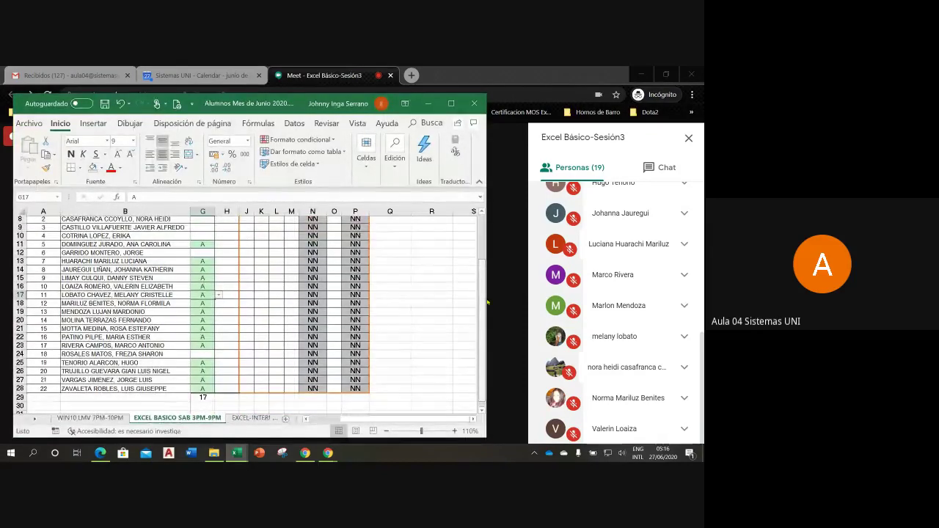
scroll(487, 294, up, 2)
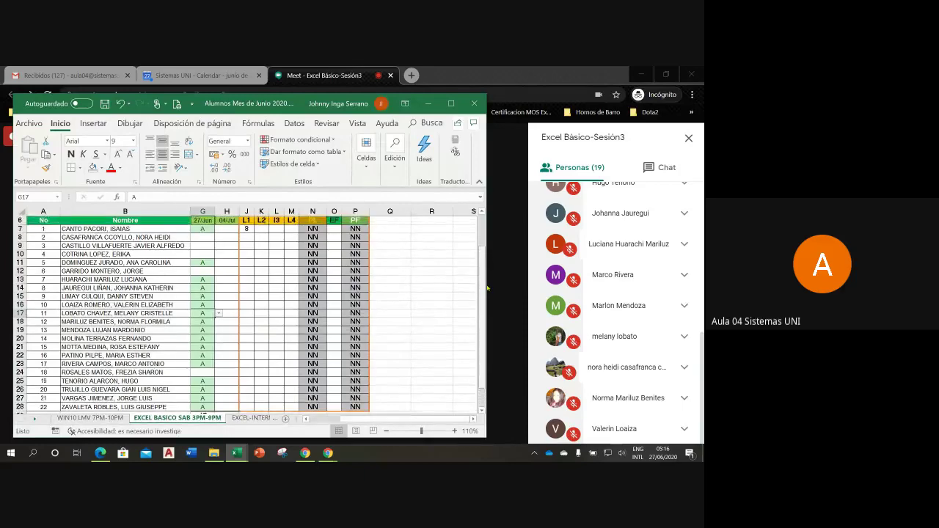
scroll(487, 288, up, 1)
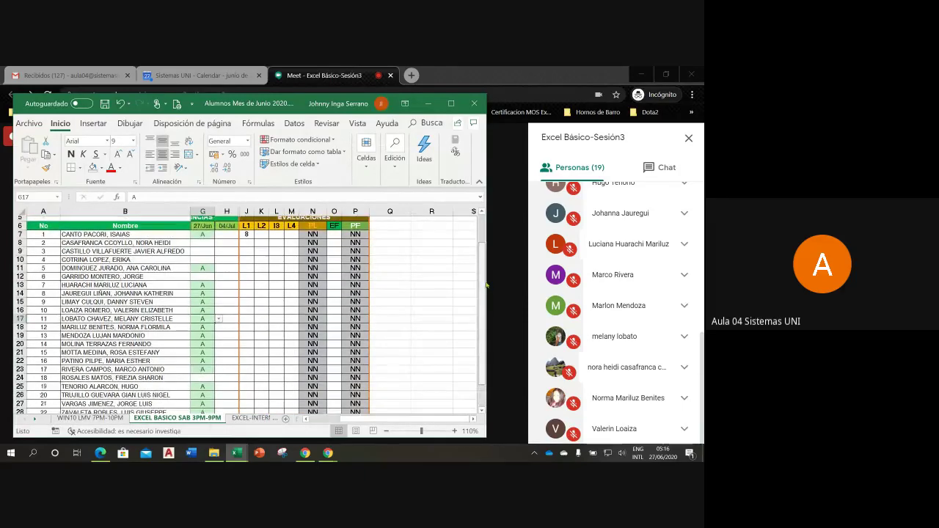
scroll(486, 284, up, 2)
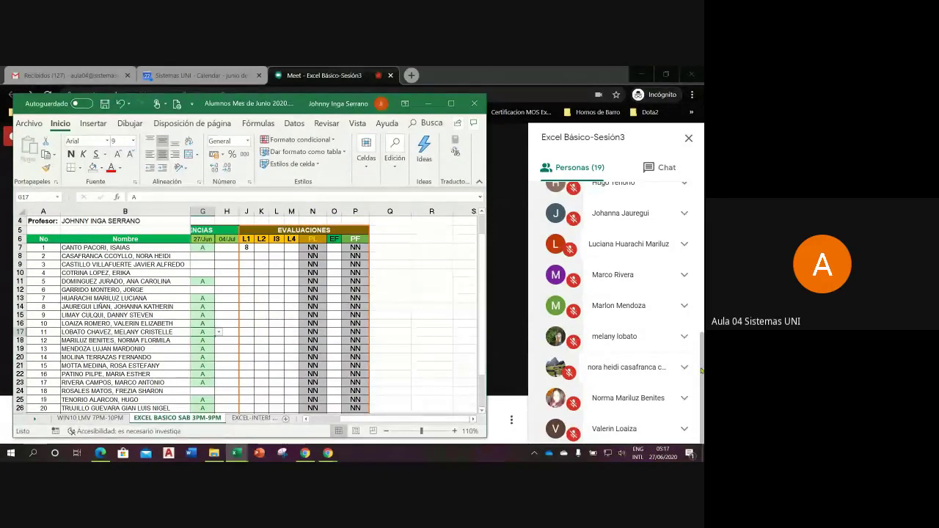
- Set G8, the second student's 27/Jun attendance, to A
click(203, 256)
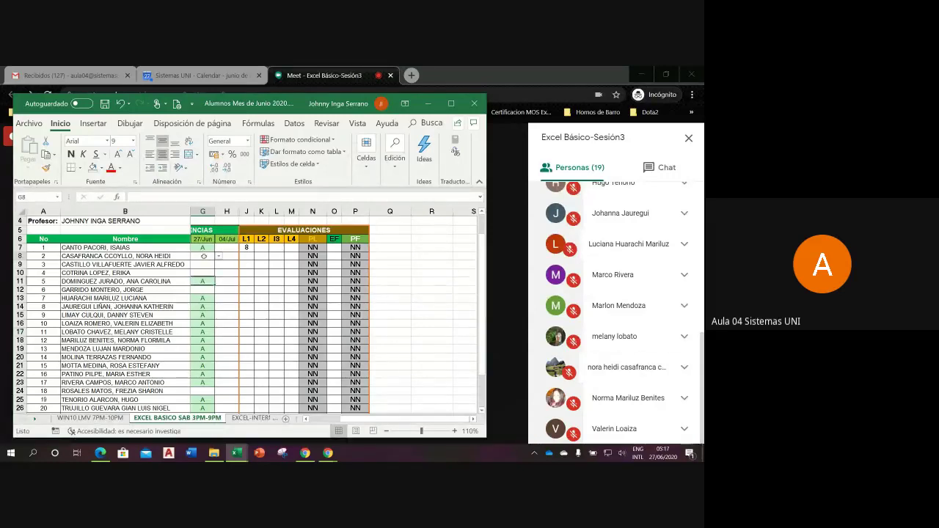
click(218, 256)
click(209, 266)
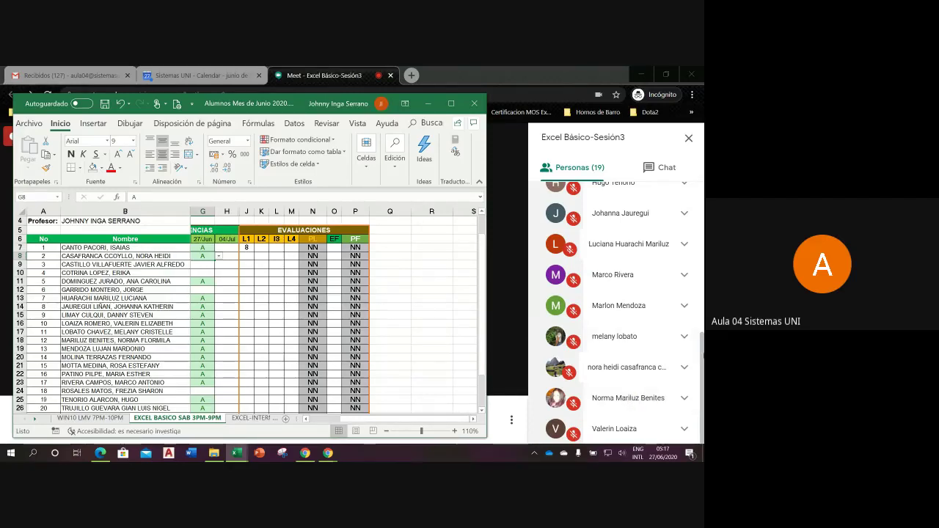
- Read the meeting chat, revisit the attendance workbook, then return to the Meet chat
click(698, 349)
scroll(700, 350, up, 1)
scroll(623, 314, up, 1)
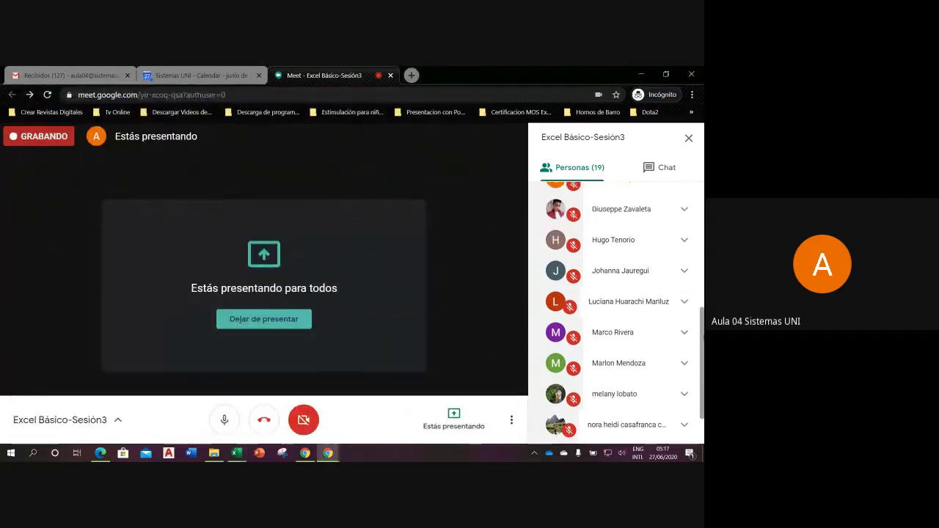
scroll(624, 314, up, 1)
scroll(624, 314, up, 1)
mouse_move(702, 312)
mouse_down()
mouse_move(703, 254)
mouse_move(693, 291)
mouse_move(697, 378)
mouse_up()
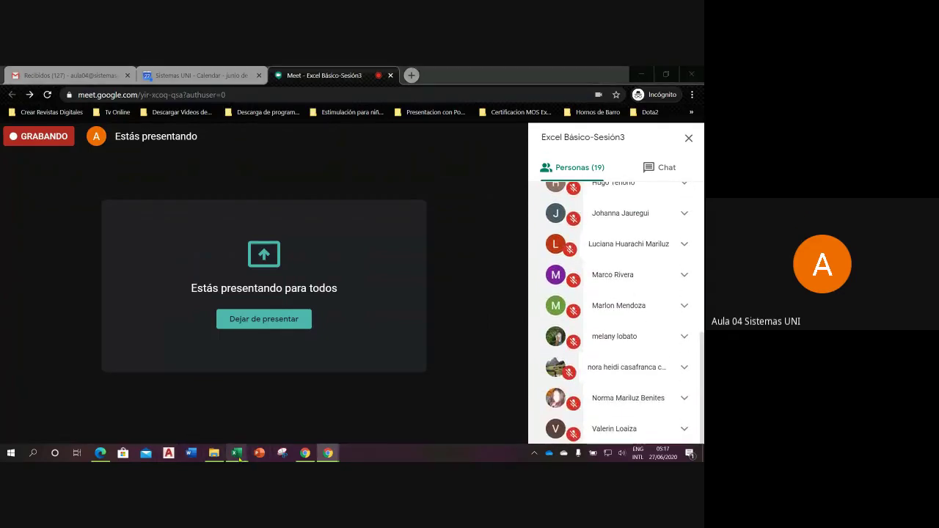
mouse_move(237, 453)
click(195, 411)
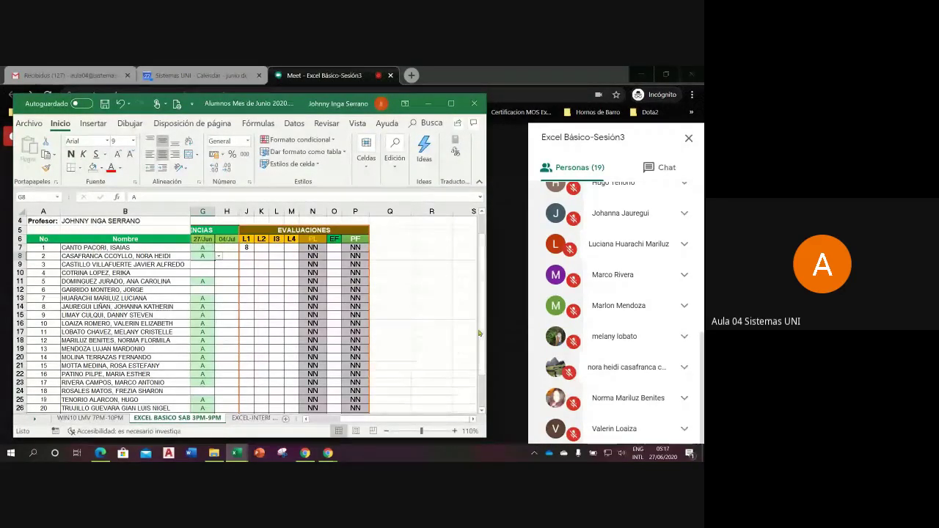
scroll(483, 294, down, 1)
drag(483, 293, 484, 310)
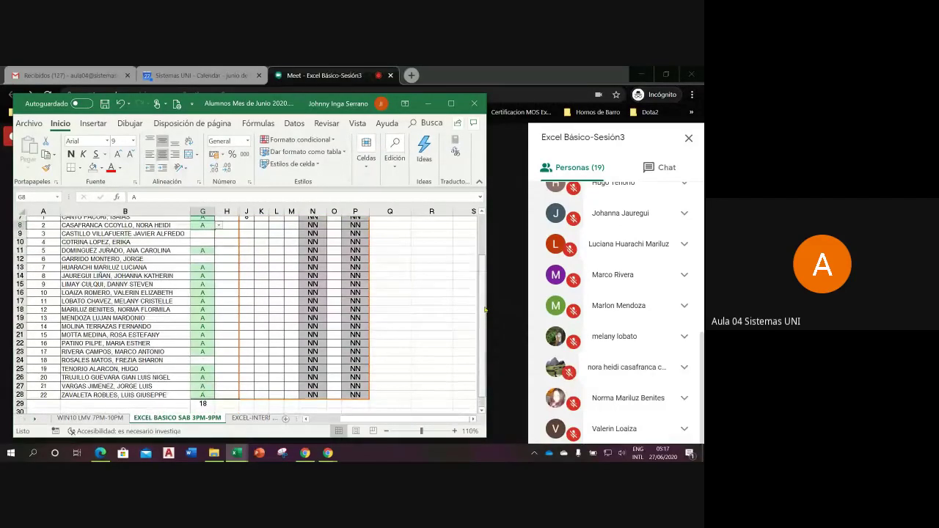
click(651, 176)
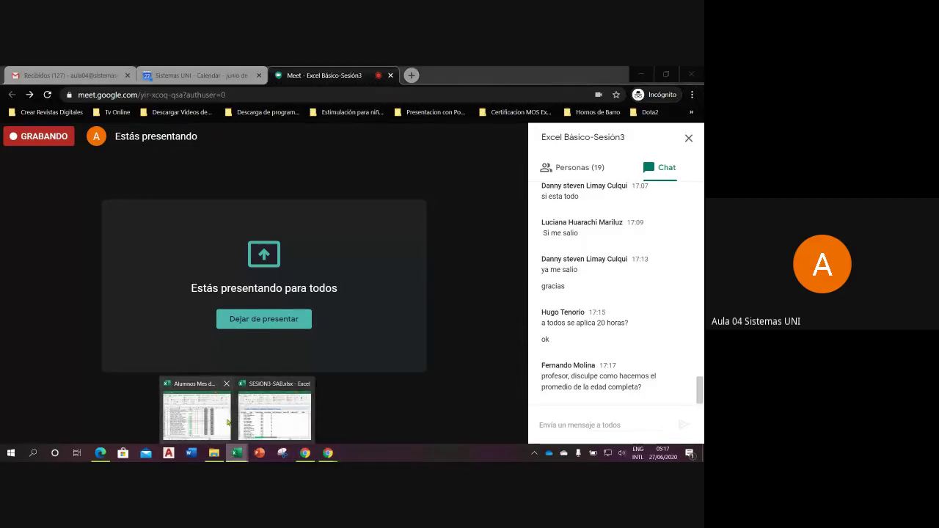
click(274, 414)
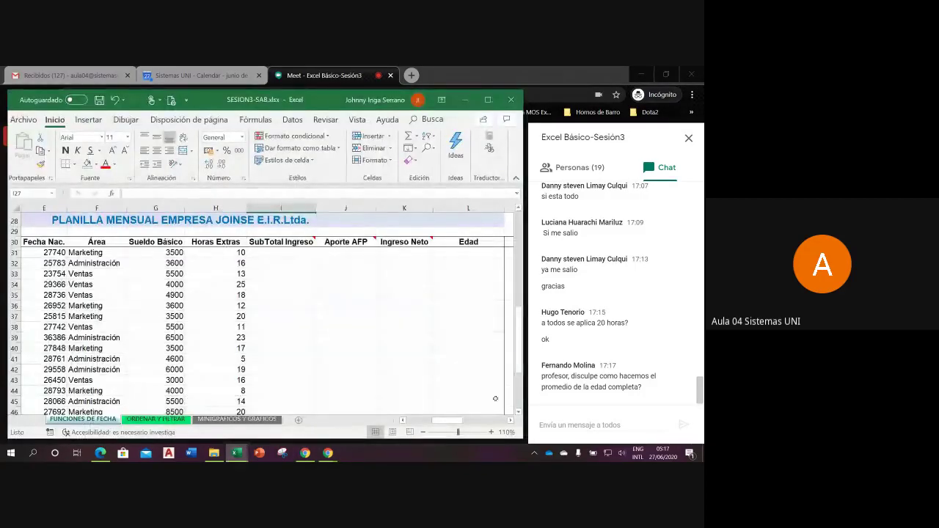
drag(453, 420, 486, 420)
click(239, 244)
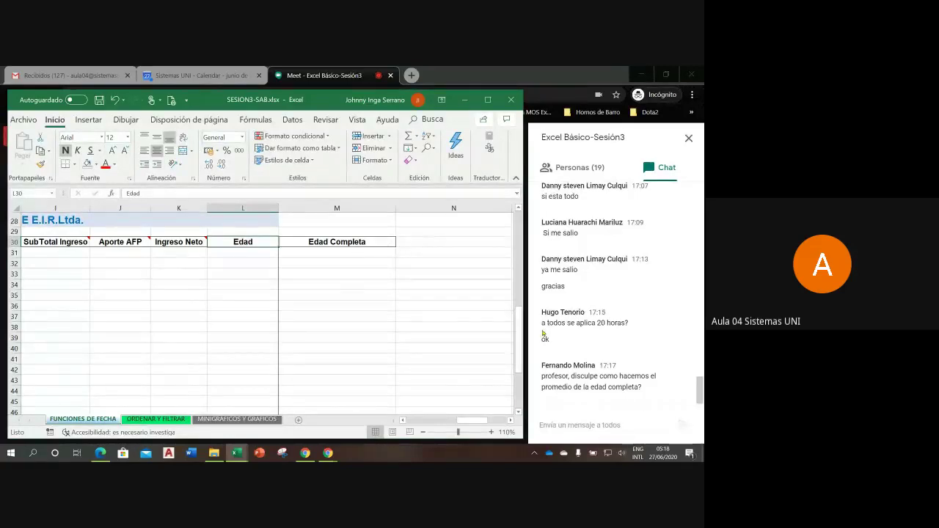
mouse_move(519, 334)
mouse_down()
mouse_move(523, 354)
mouse_move(490, 373)
mouse_up()
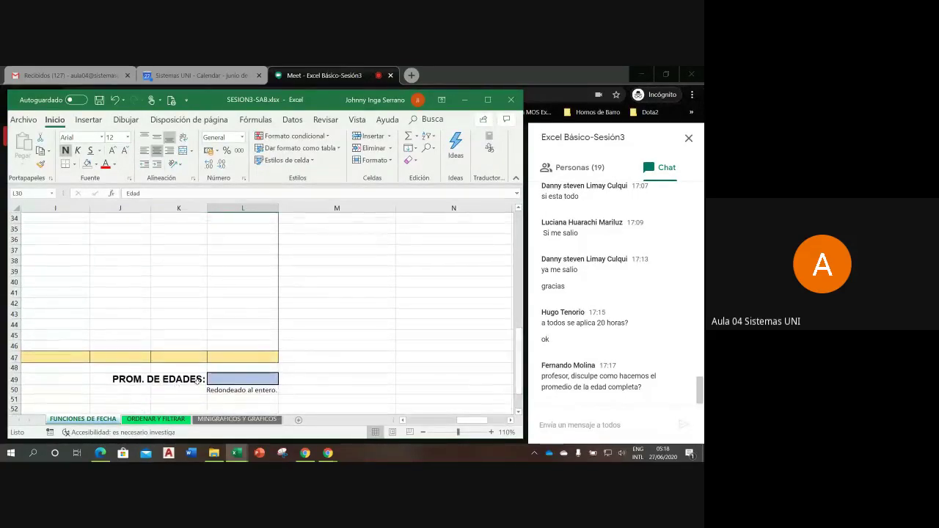
scroll(294, 308, up, 2)
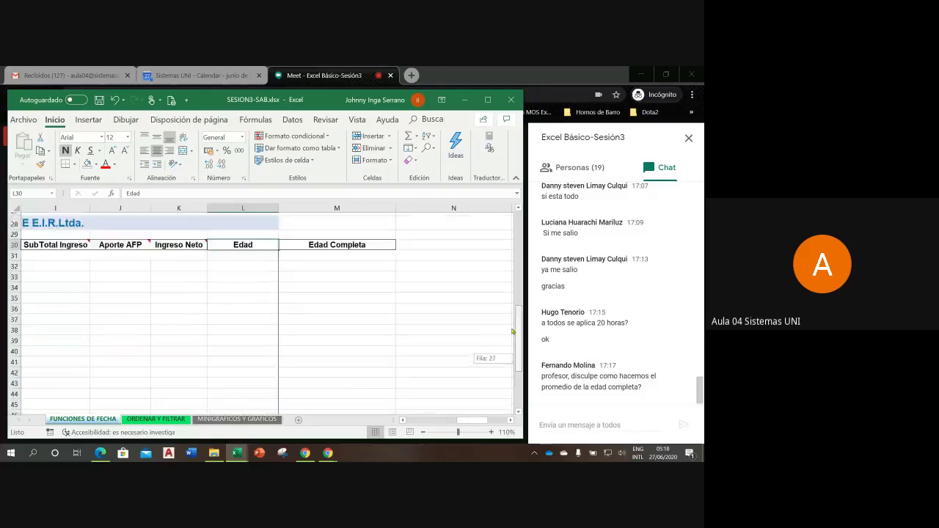
scroll(256, 294, up, 1)
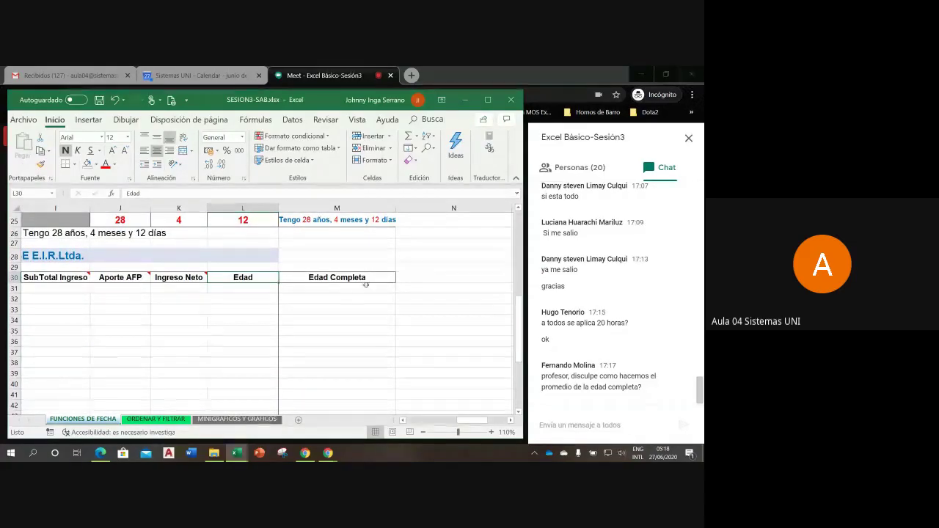
drag(365, 287, 353, 373)
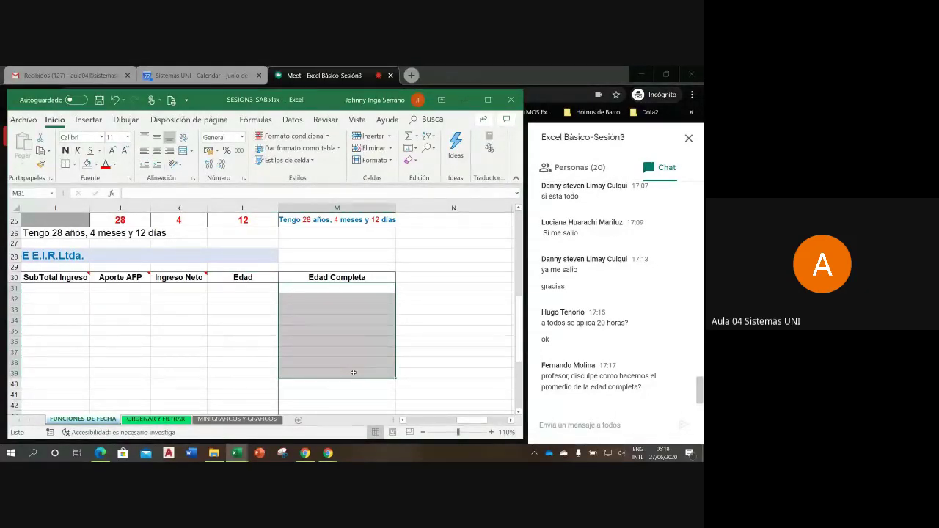
click(334, 290)
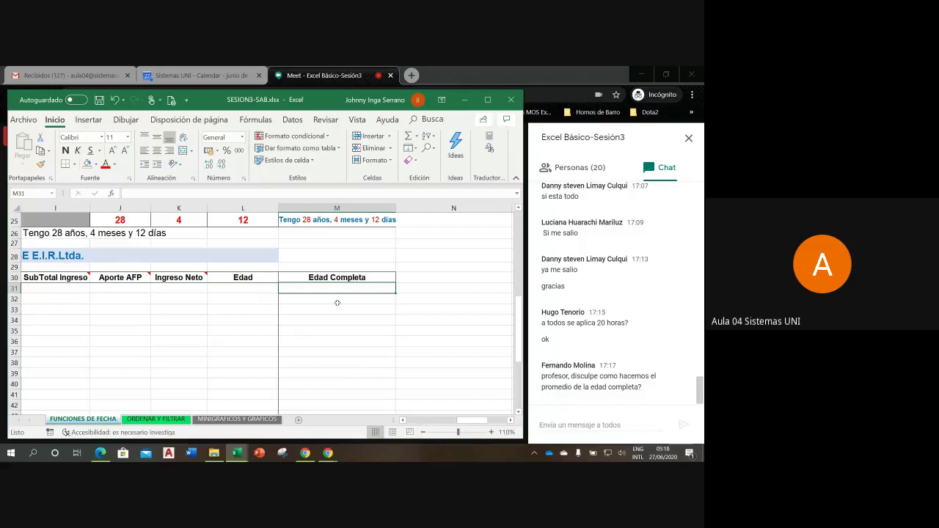
click(238, 295)
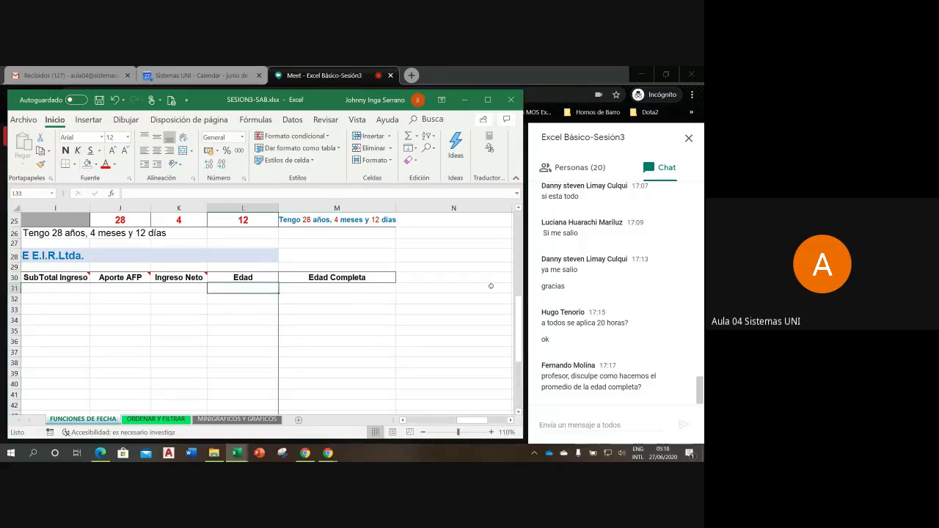
drag(521, 316, 520, 345)
scroll(411, 286, up, 1)
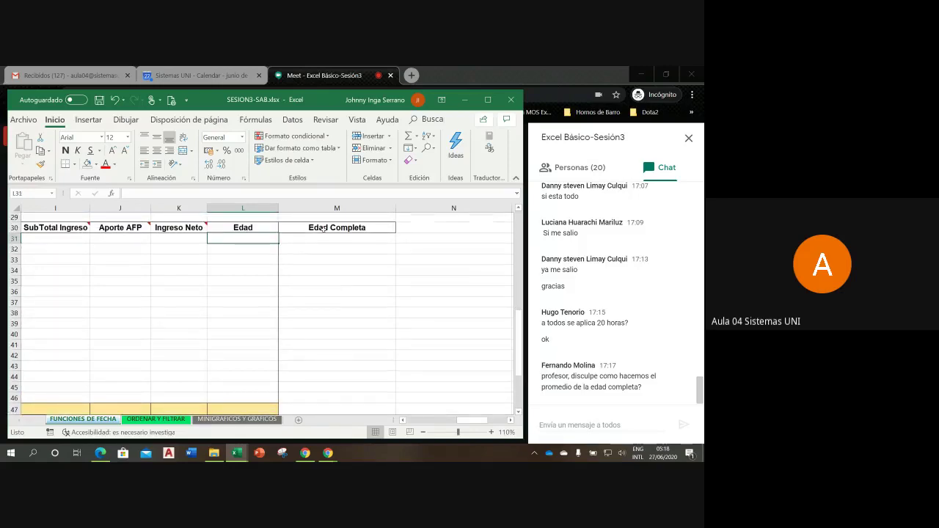
drag(323, 239, 325, 277)
click(316, 238)
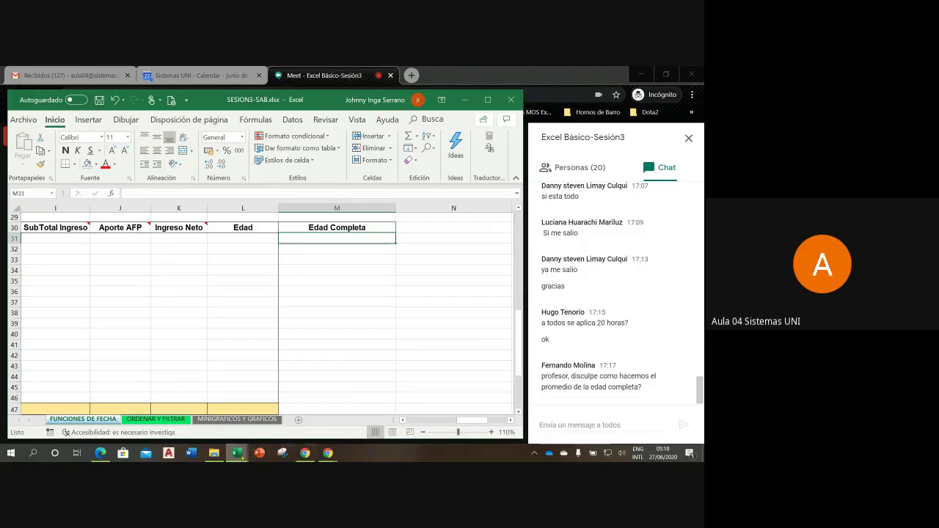
click(508, 77)
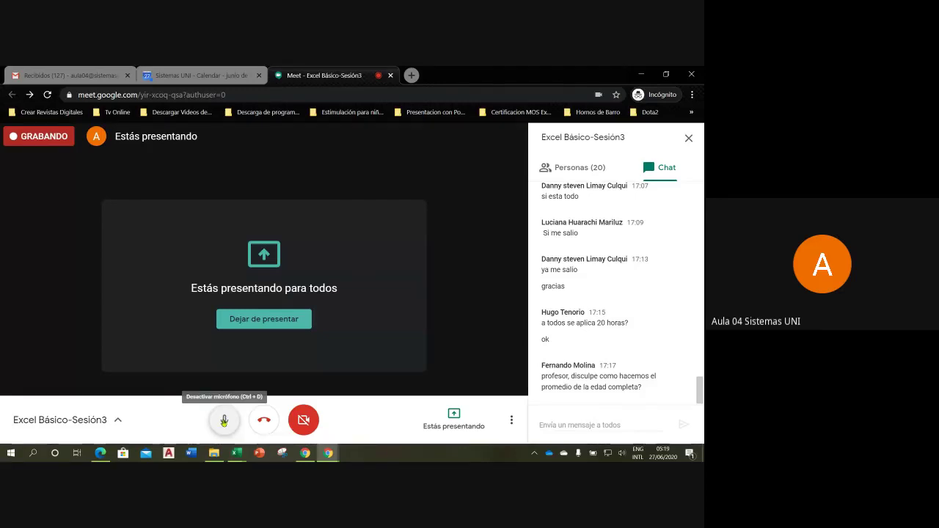
- Mute the microphone and choose Detener grabación from the call's options menu
click(224, 421)
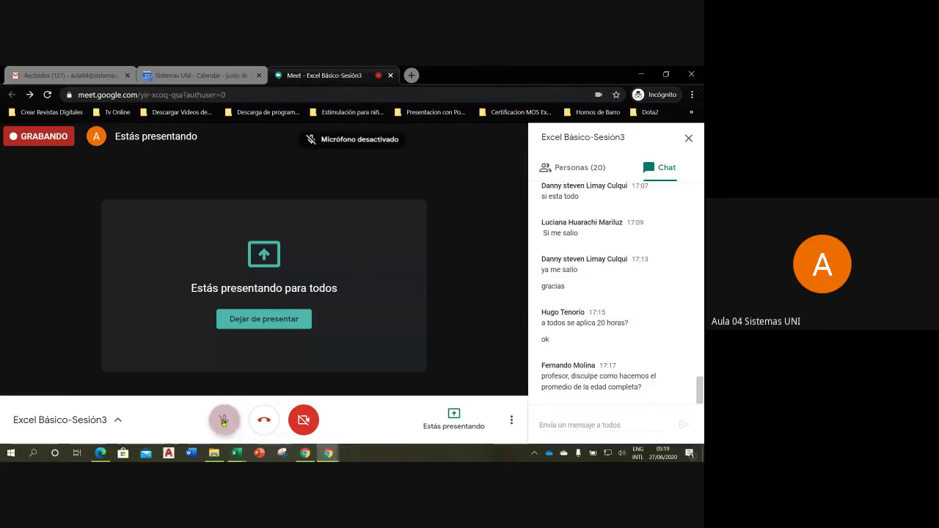
click(511, 421)
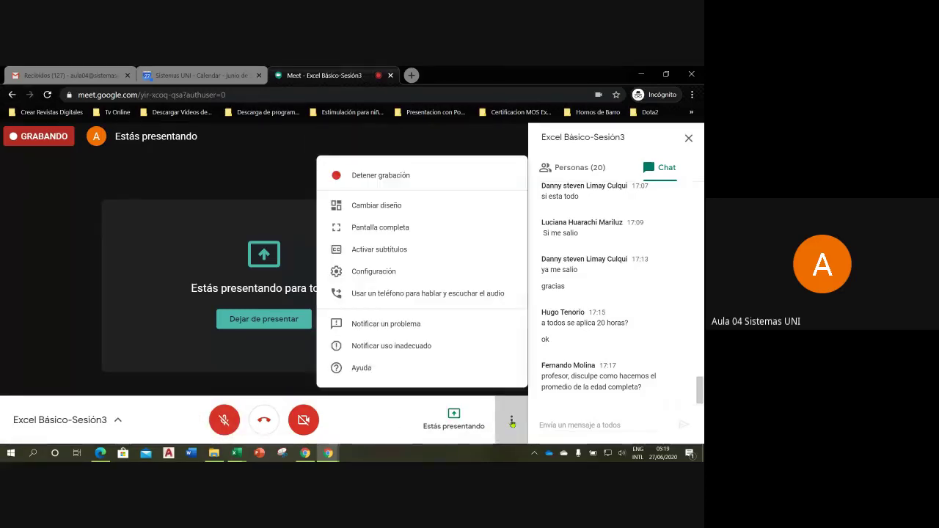
click(401, 176)
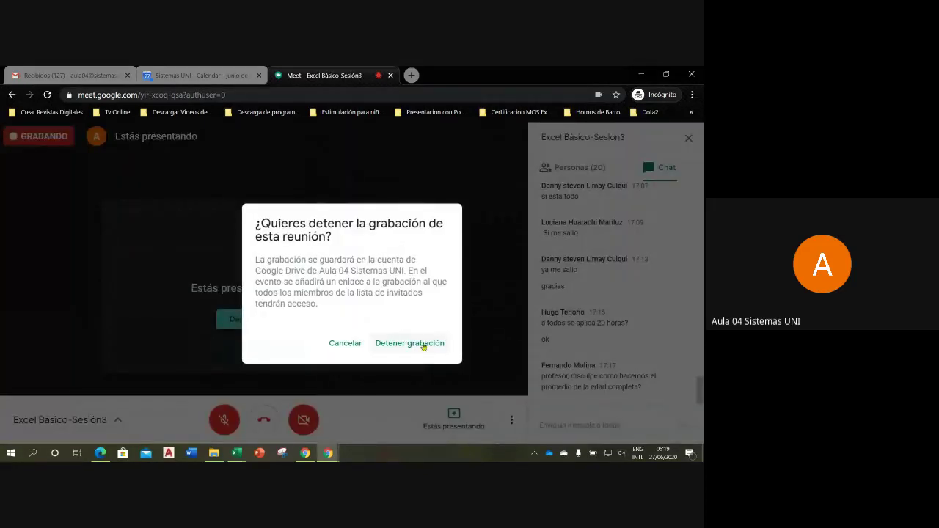